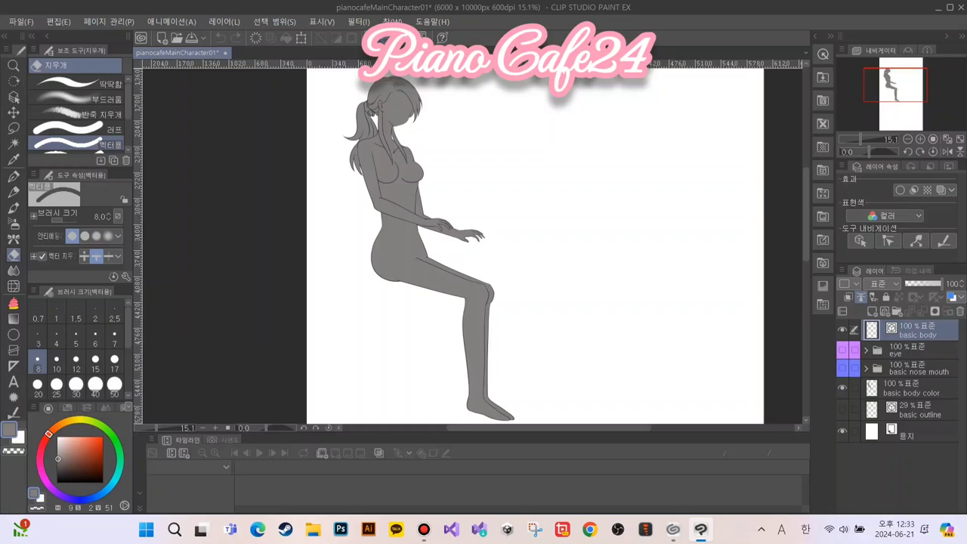
# Hide the basic body color layer and show the eye and basic nose mouth folders
pyautogui.click(842, 350)
pyautogui.click(842, 349)
pyautogui.click(842, 388)
pyautogui.click(842, 350)
pyautogui.click(842, 349)
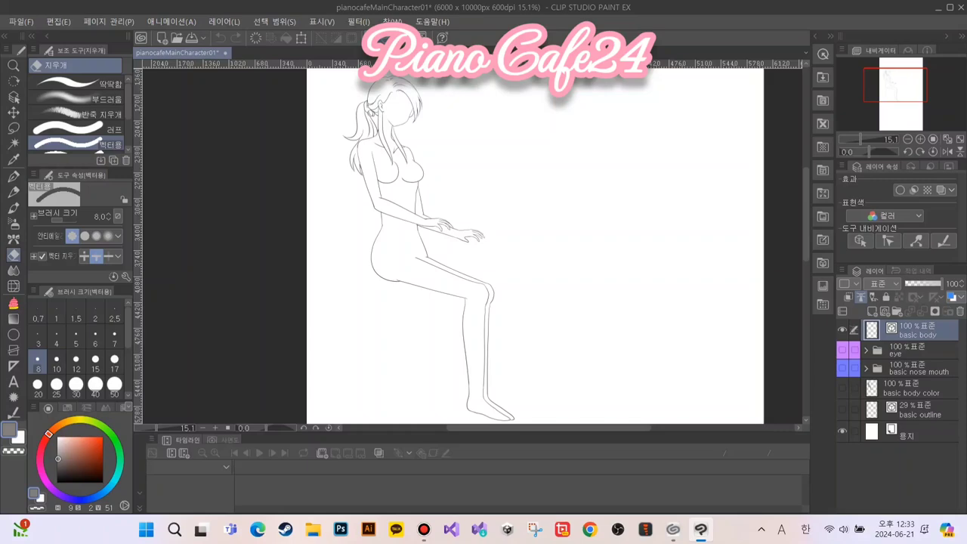
pyautogui.click(842, 349)
# Transform the eye and basic nose mouth folders together, shifting the facial features slightly right and fine-tuning their rotation
pyautogui.scroll(2, 514, 189)
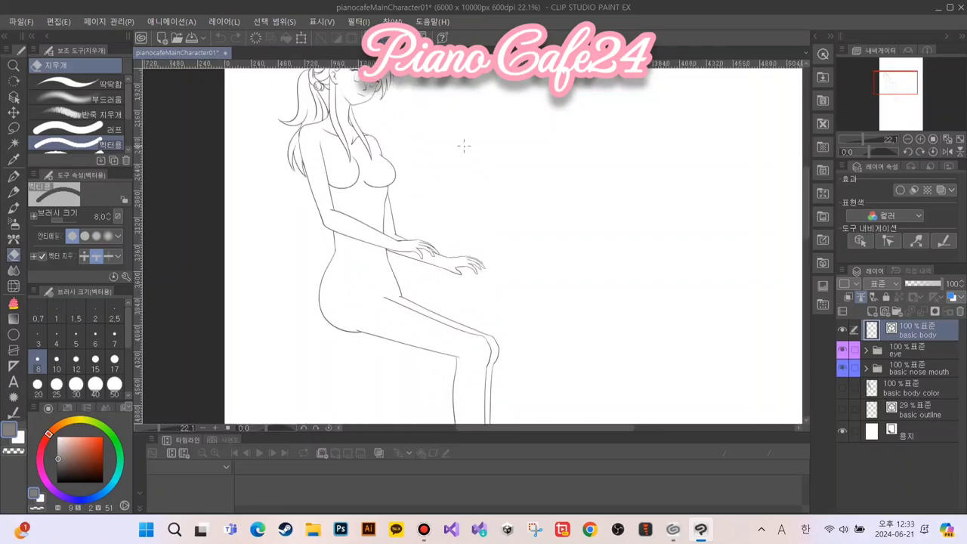
pyautogui.moveTo(319, 233); pyautogui.dragTo(396, 404)
pyautogui.scroll(4, 379, 374)
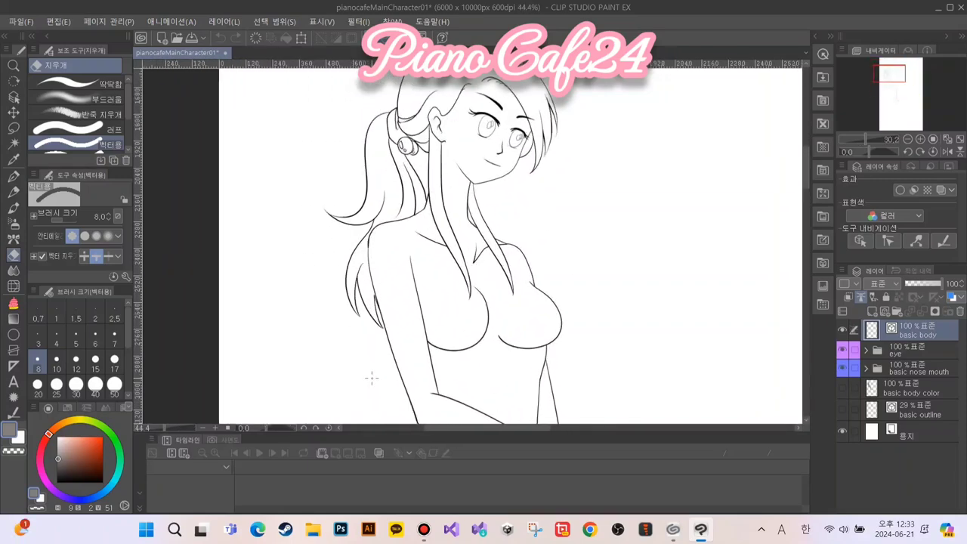
pyautogui.moveTo(516, 145); pyautogui.dragTo(474, 325)
pyautogui.scroll(4, 473, 325)
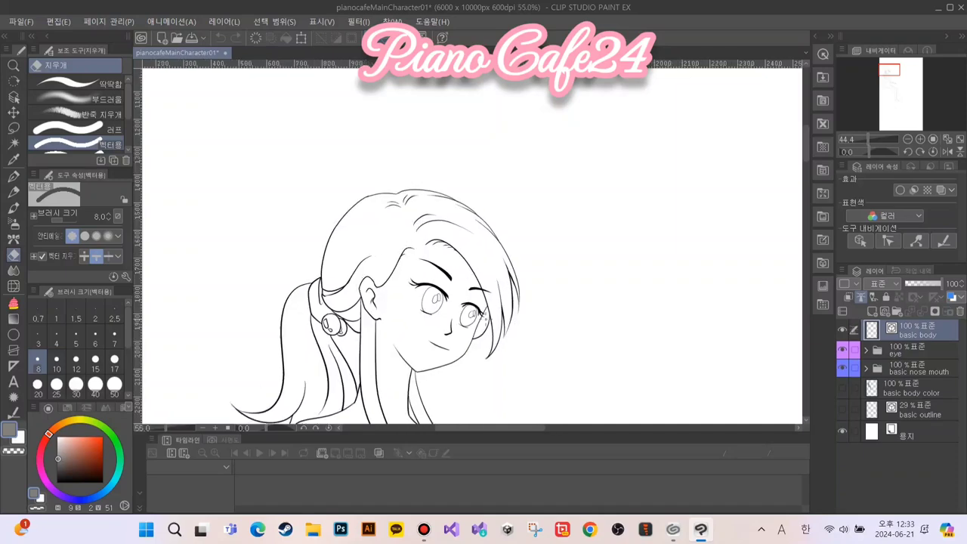
pyautogui.scroll(1, 425, 318)
pyautogui.click(907, 349)
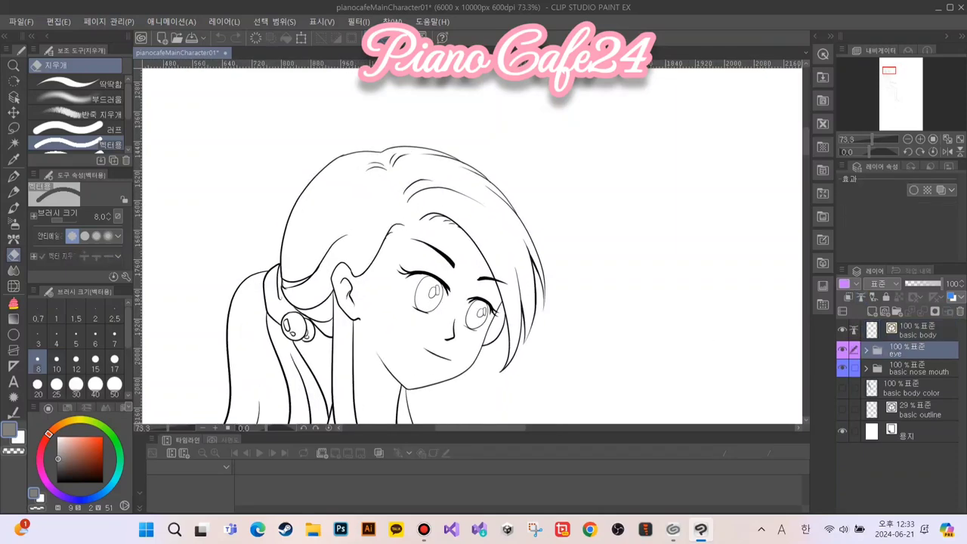
pyautogui.click(854, 368)
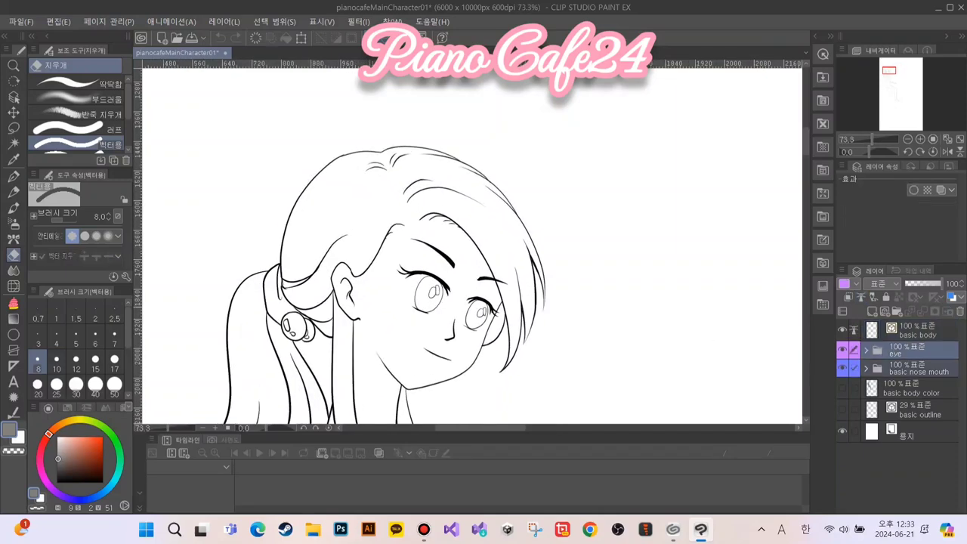
pyautogui.hotkey('ctrl', 't')
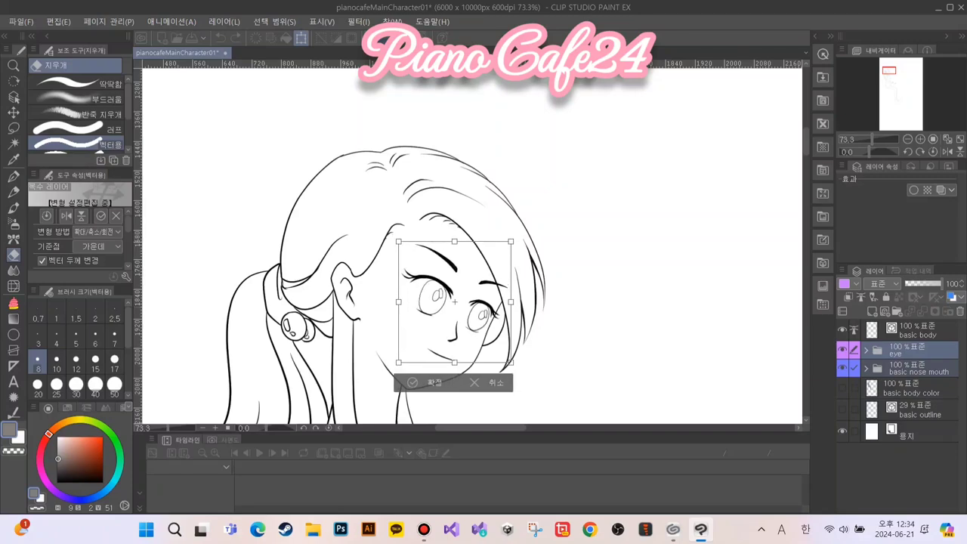
pyautogui.moveTo(453, 302); pyautogui.dragTo(449, 303)
pyautogui.moveTo(523, 226); pyautogui.dragTo(520, 223)
pyautogui.moveTo(447, 302); pyautogui.dragTo(453, 299)
pyautogui.moveTo(520, 224); pyautogui.dragTo(526, 231)
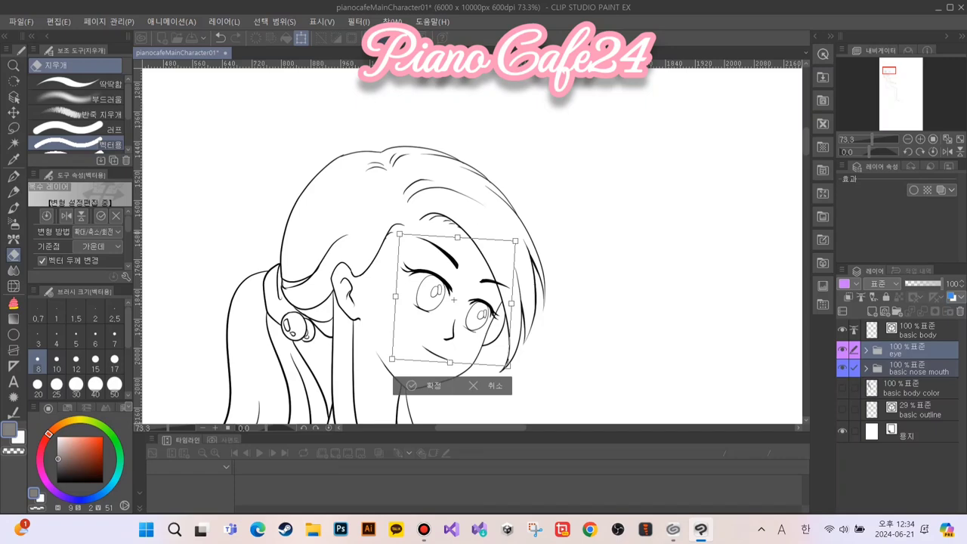
pyautogui.moveTo(399, 234); pyautogui.dragTo(397, 230)
pyautogui.moveTo(452, 297); pyautogui.dragTo(455, 298)
pyautogui.moveTo(526, 231); pyautogui.dragTo(524, 229)
pyautogui.press('Return')
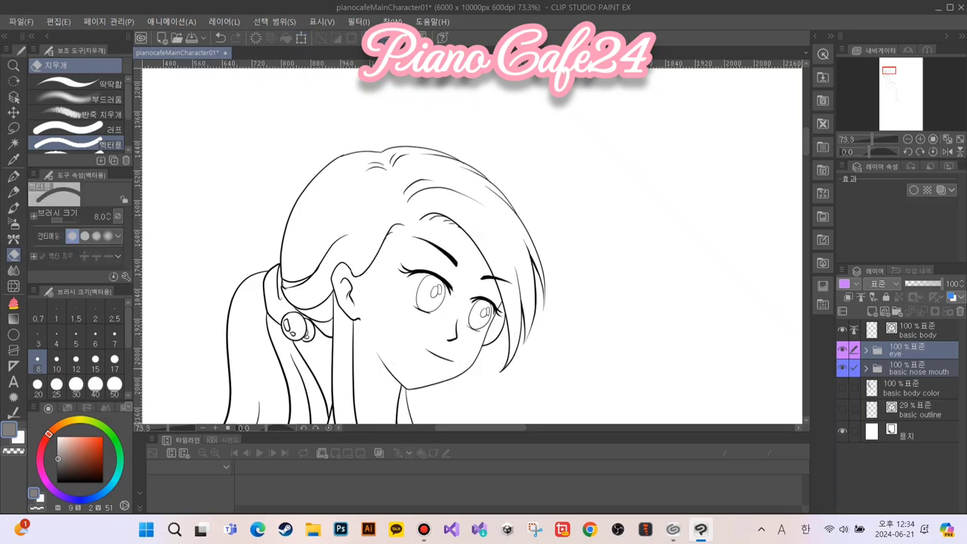
# Check the face's balance in a horizontally mirrored canvas view, restore the orientation, and view it at 100%
pyautogui.scroll(-4, 392, 339)
pyautogui.scroll(4, 393, 340)
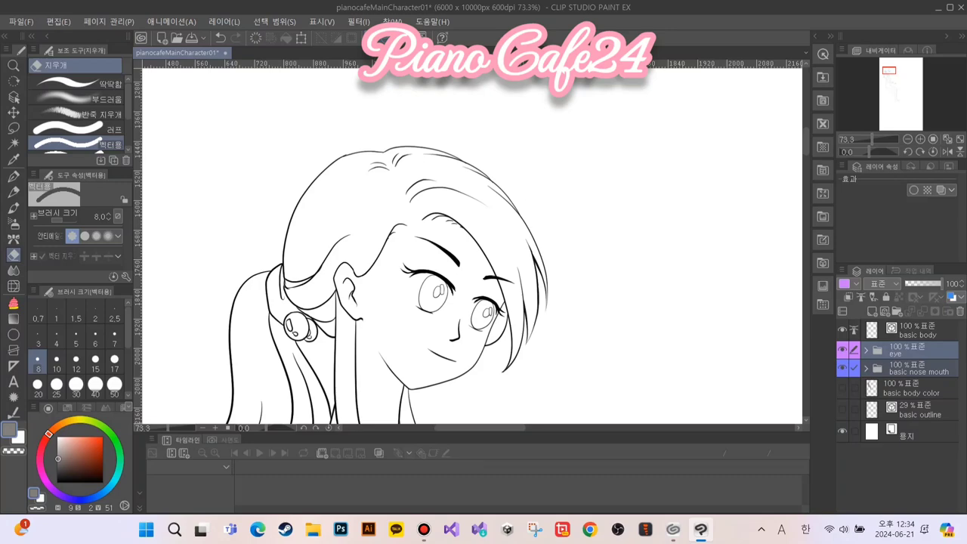
pyautogui.click(947, 152)
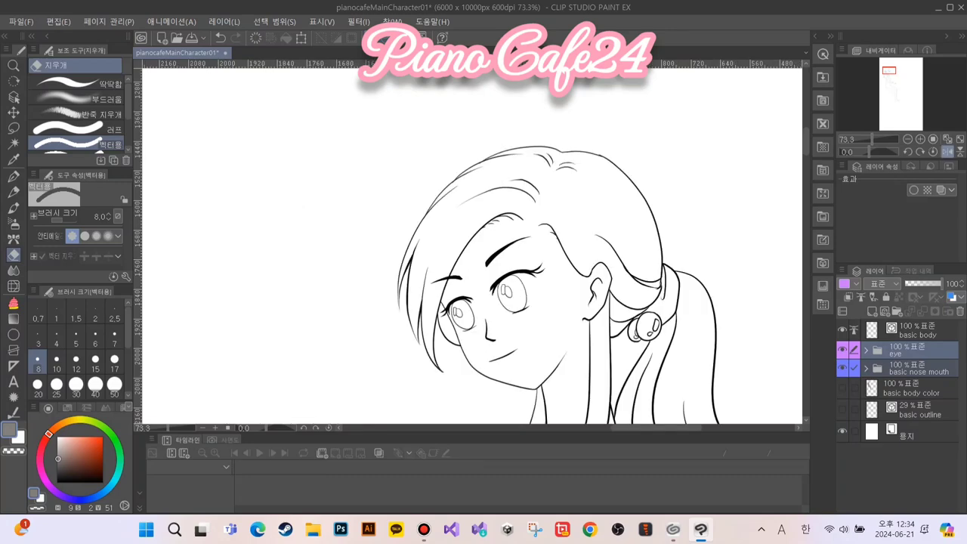
pyautogui.press('h')
pyautogui.hotkey('ctrl', 'alt', '0')
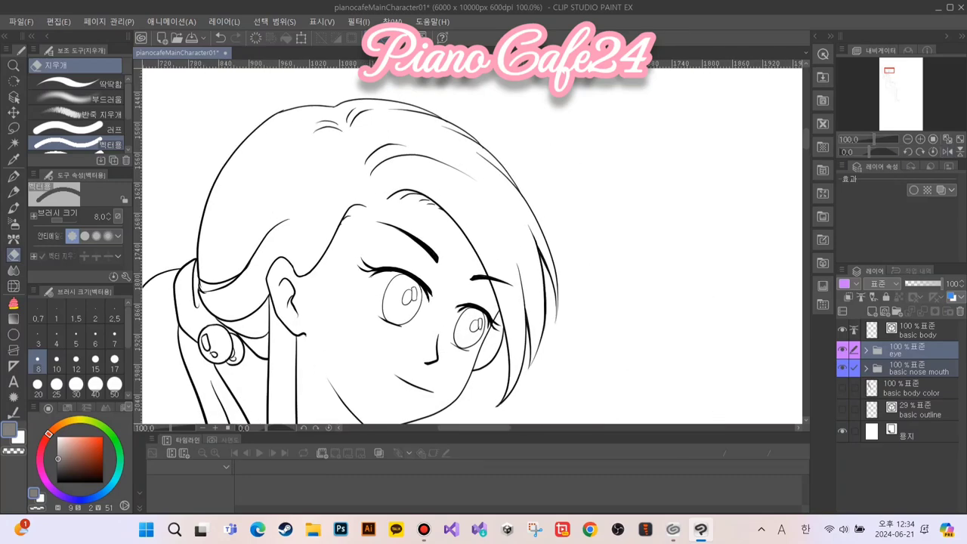
pyautogui.click(918, 369)
pyautogui.click(918, 350)
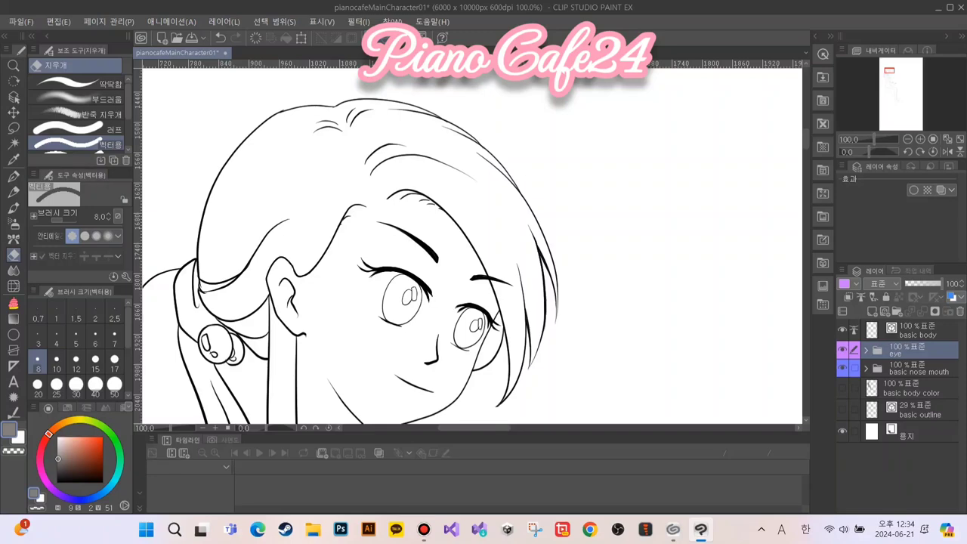
pyautogui.click(918, 369)
pyautogui.scroll(-3, 557, 336)
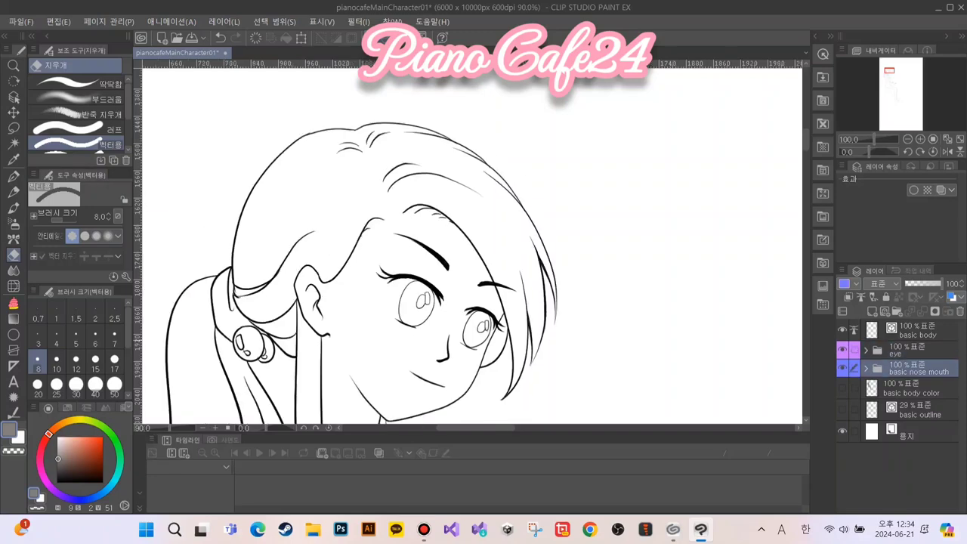
pyautogui.scroll(2, 557, 336)
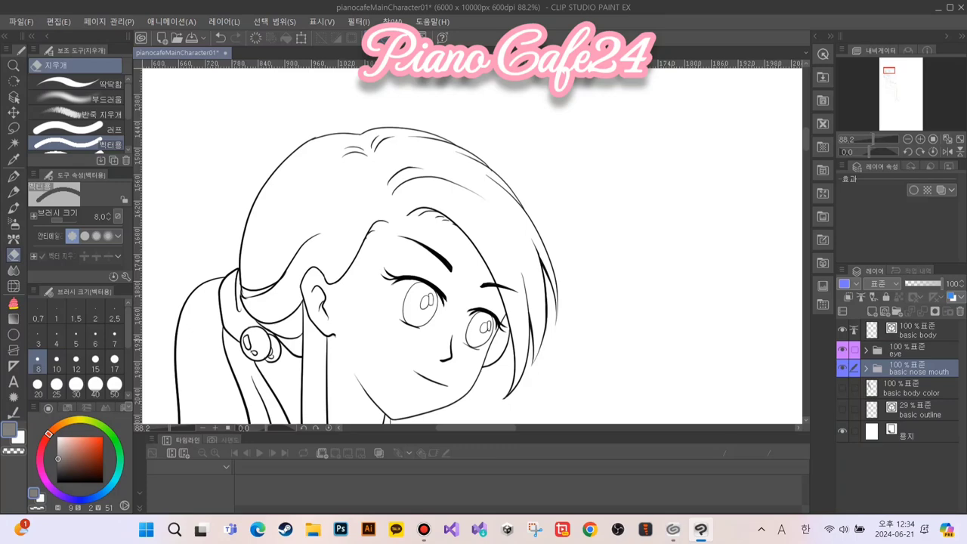
pyautogui.moveTo(558, 336); pyautogui.dragTo(565, 278)
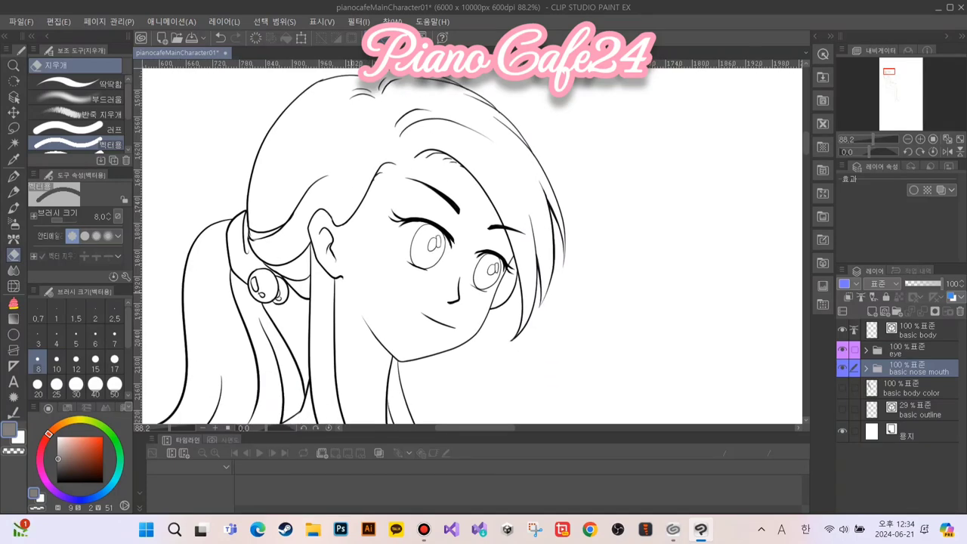
pyautogui.hotkey('ctrl', 't')
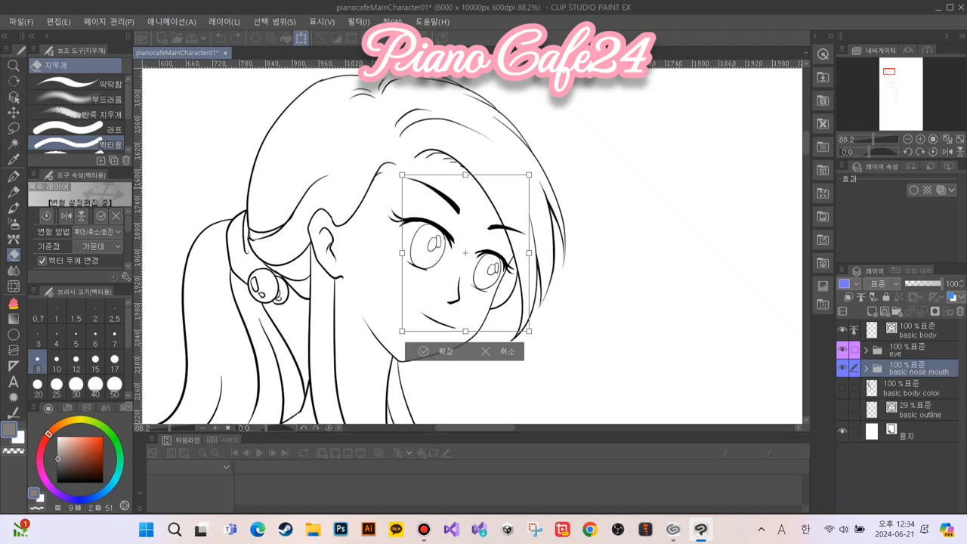
pyautogui.moveTo(465, 253); pyautogui.dragTo(466, 255)
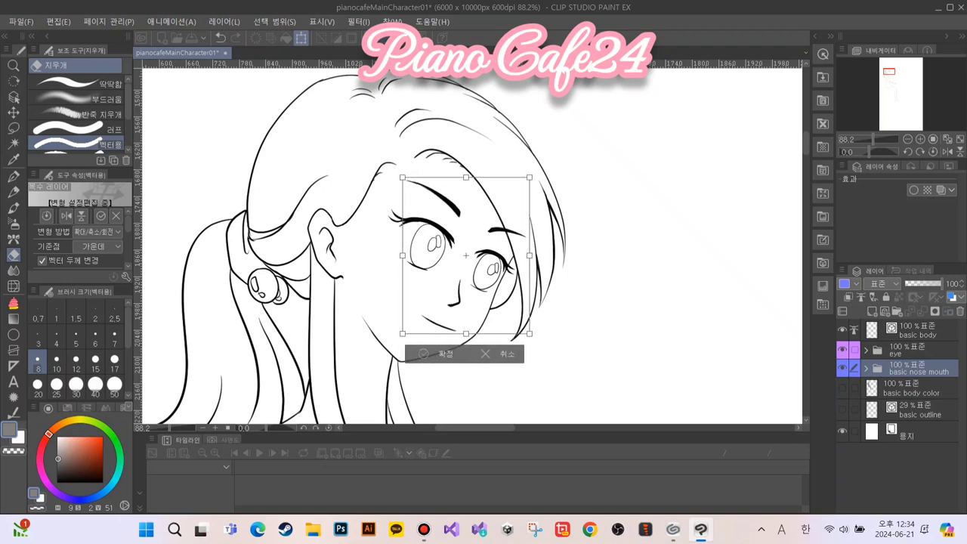
pyautogui.click(485, 354)
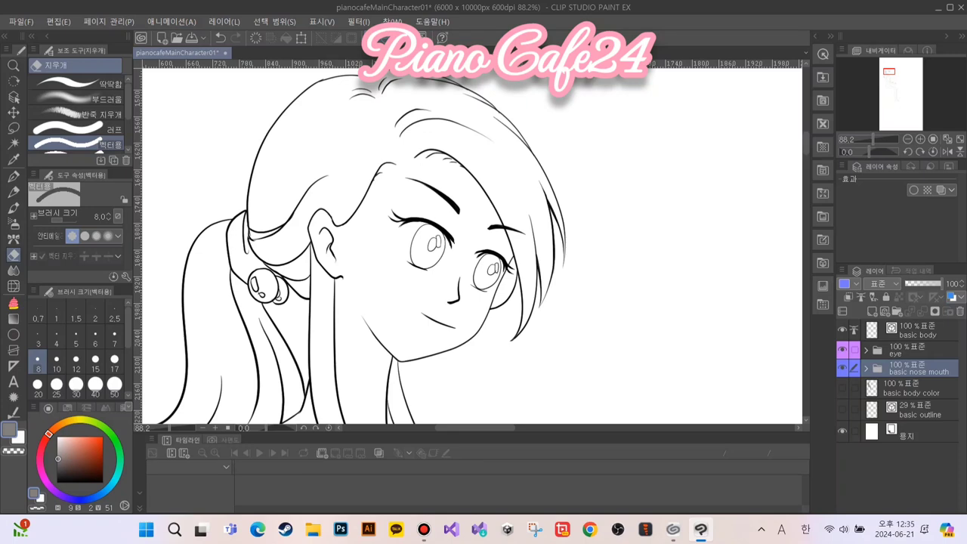
# Expand the basic nose mouth folder and nudge the mouth on the basic mouth layer slightly up and left
pyautogui.click(866, 369)
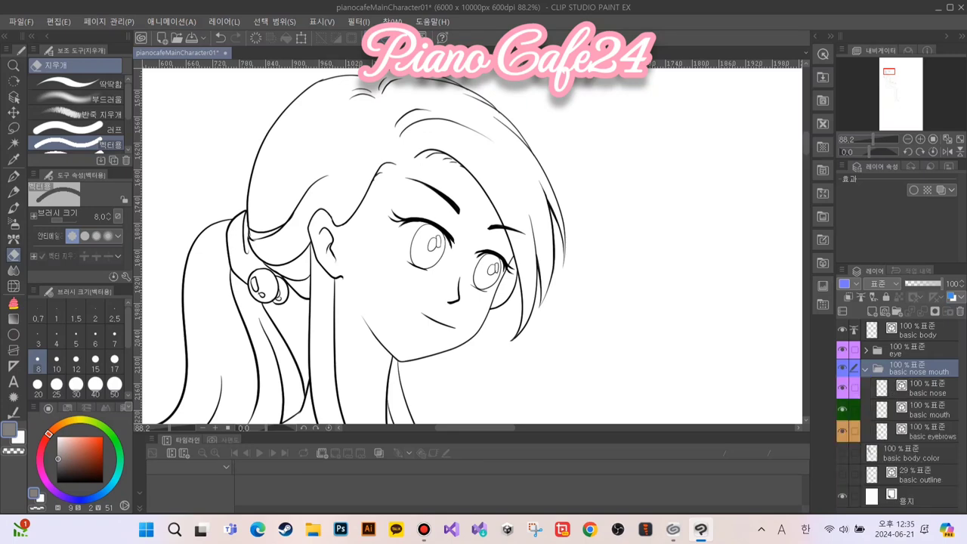
pyautogui.click(929, 410)
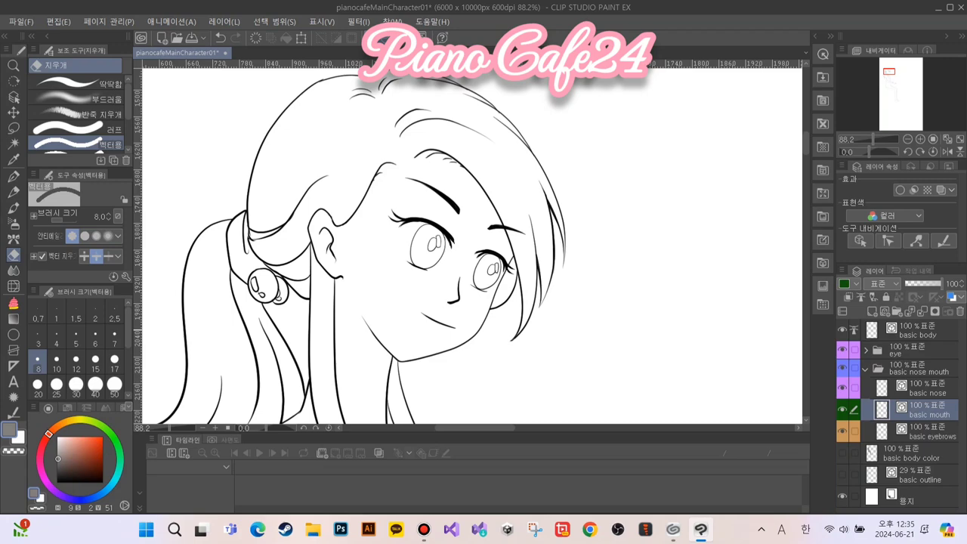
pyautogui.hotkey('ctrl', 't')
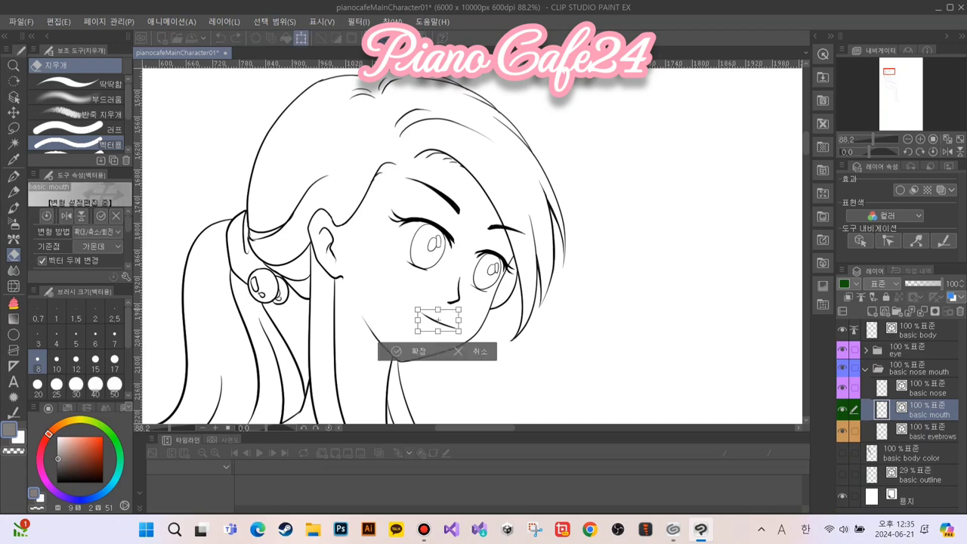
pyautogui.moveTo(469, 311); pyautogui.dragTo(437, 318)
pyautogui.press('Up')
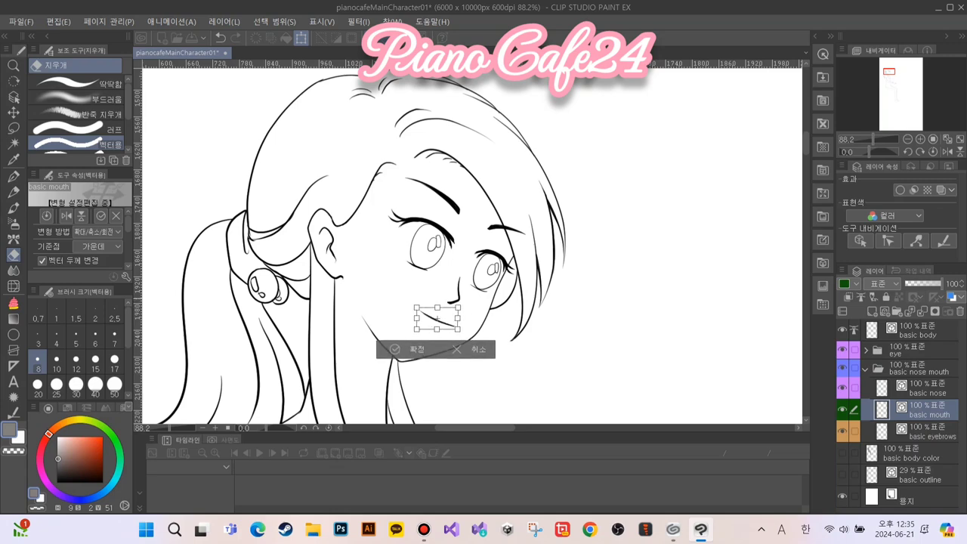
pyautogui.press('Return')
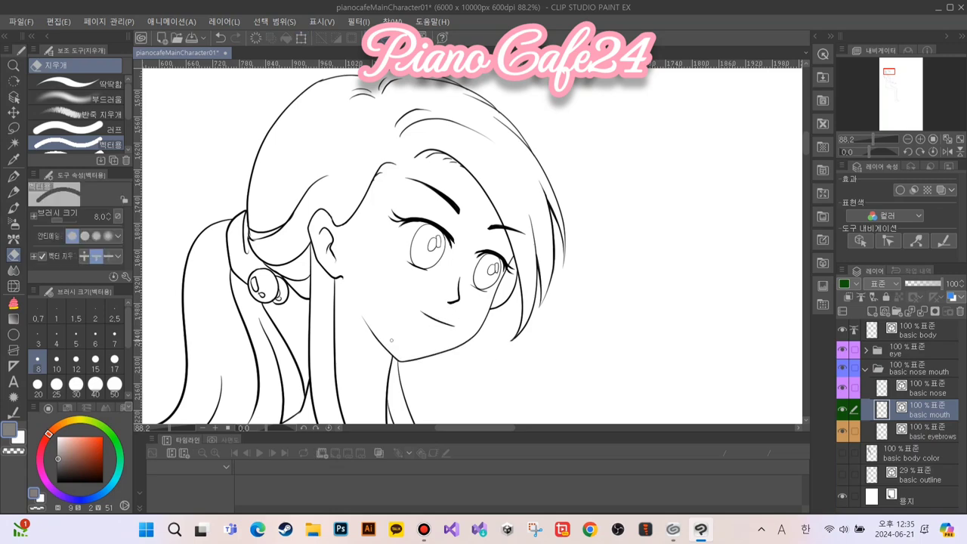
# Transform the nose on the basic nose layer, moving it slightly up and tilting it a little
pyautogui.click(927, 388)
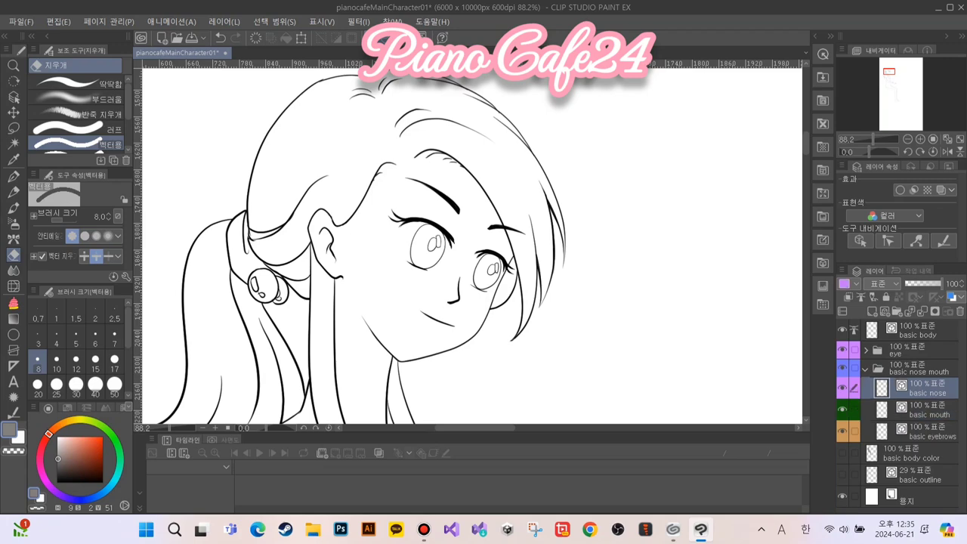
pyautogui.hotkey('ctrl', 'shift', 't')
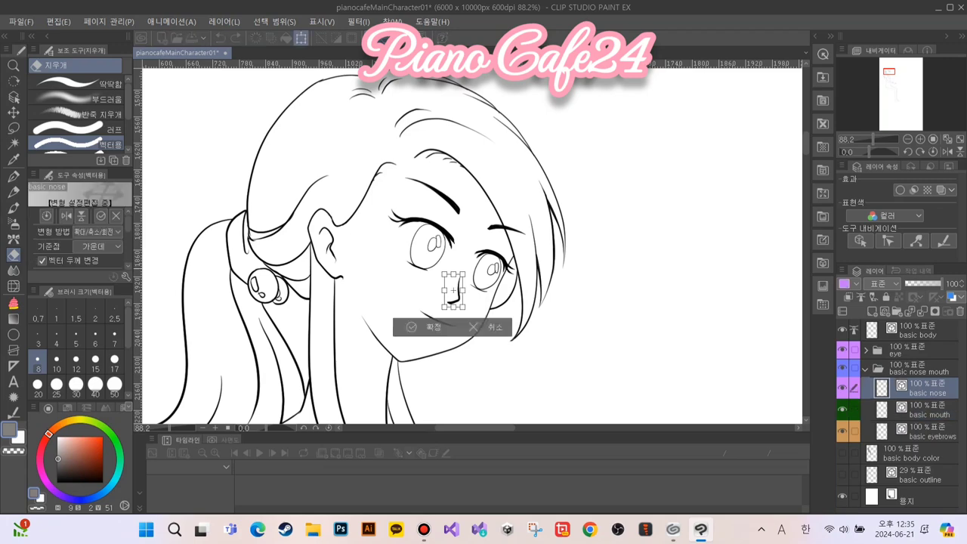
pyautogui.moveTo(453, 290)
pyautogui.mouseDown()
pyautogui.moveTo(451, 277)
pyautogui.moveTo(475, 301)
pyautogui.moveTo(453, 292)
pyautogui.mouseUp()
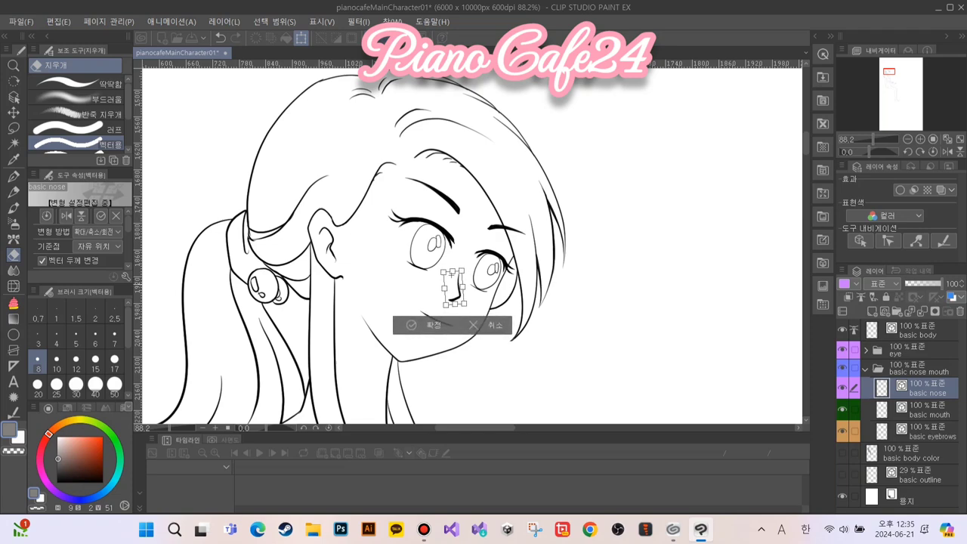
pyautogui.click(410, 324)
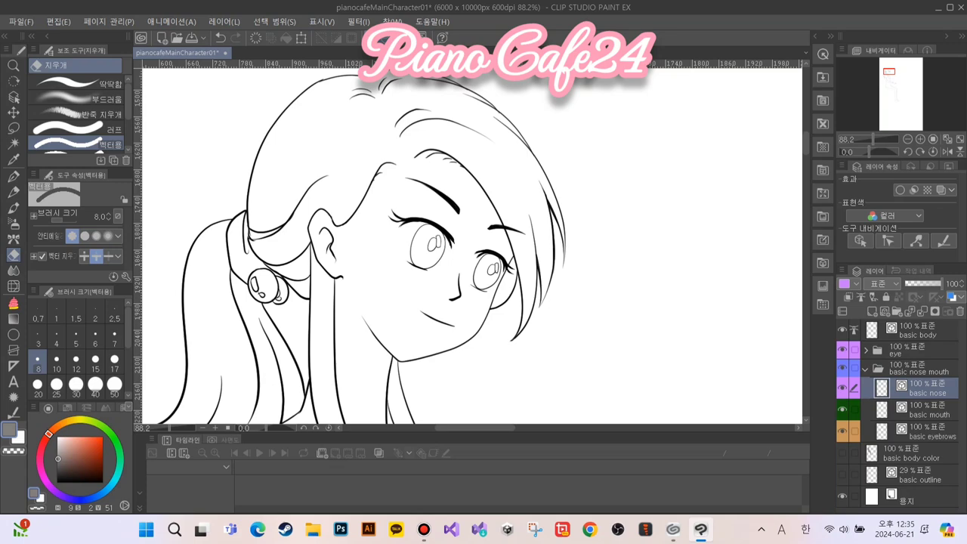
# Move both eyebrows on the basic eyebrows layer slightly down and to the right
pyautogui.click(930, 432)
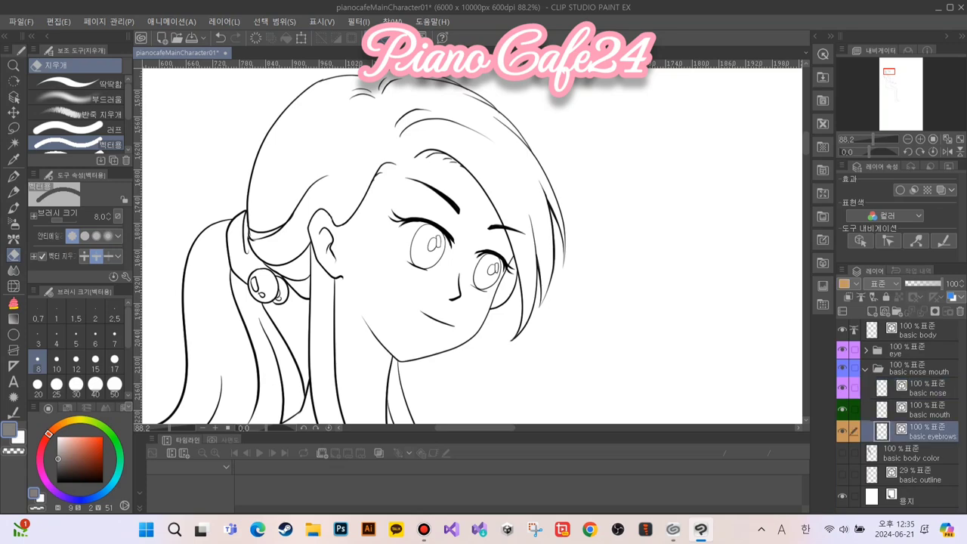
pyautogui.hotkey('ctrl', 't')
pyautogui.moveTo(465, 206); pyautogui.dragTo(469, 209)
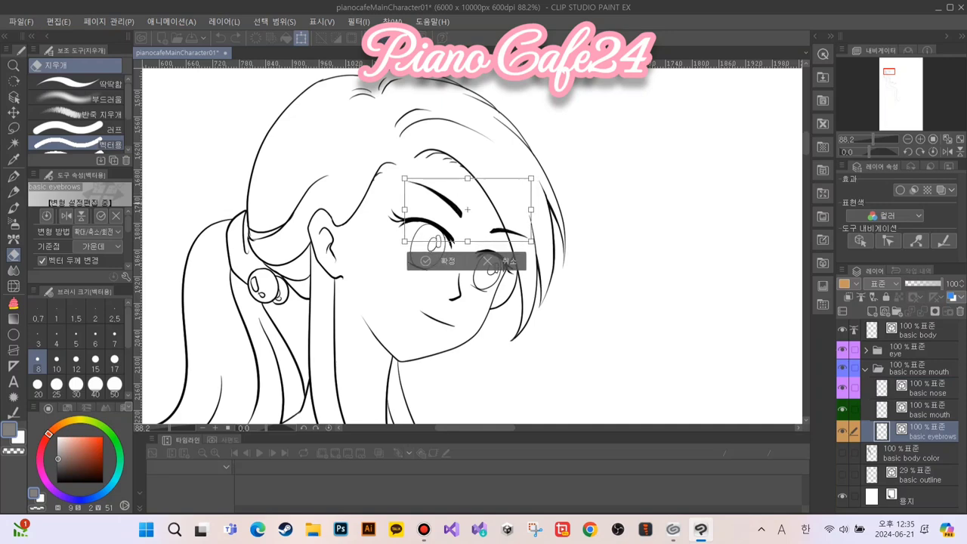
pyautogui.click(426, 260)
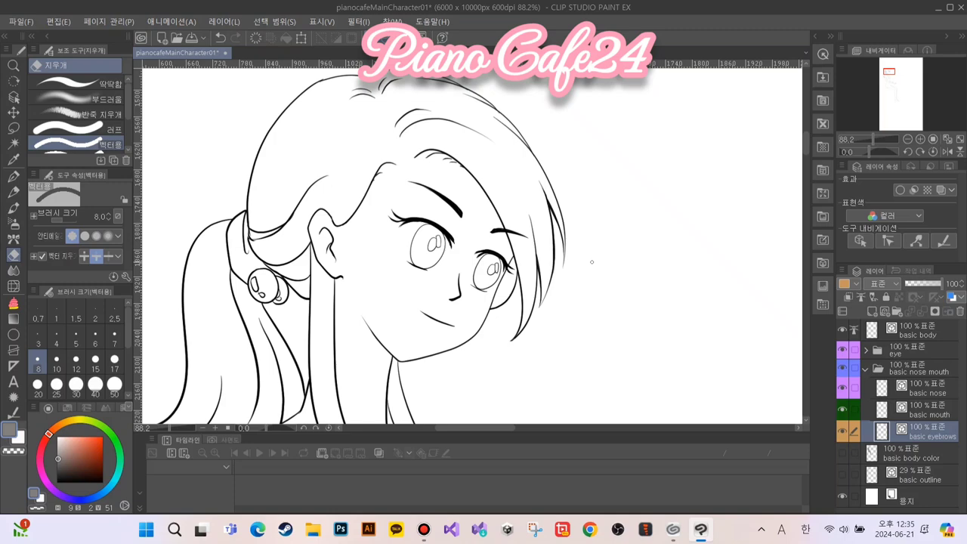
# Lasso the far eyebrow, cut and paste it onto its own layer, and clear the selection
pyautogui.click(14, 128)
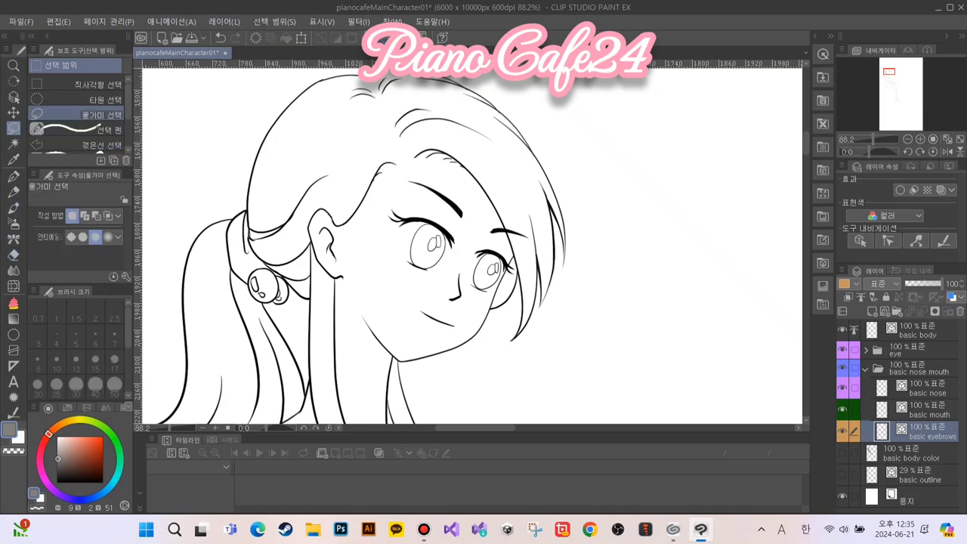
pyautogui.moveTo(502, 206)
pyautogui.mouseDown()
pyautogui.moveTo(531, 236)
pyautogui.moveTo(486, 244)
pyautogui.mouseUp()
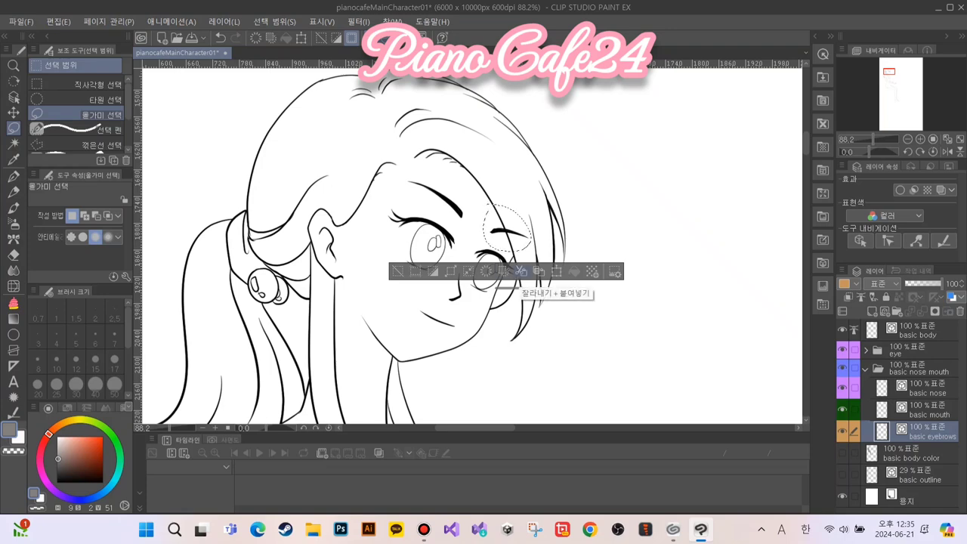
pyautogui.click(520, 271)
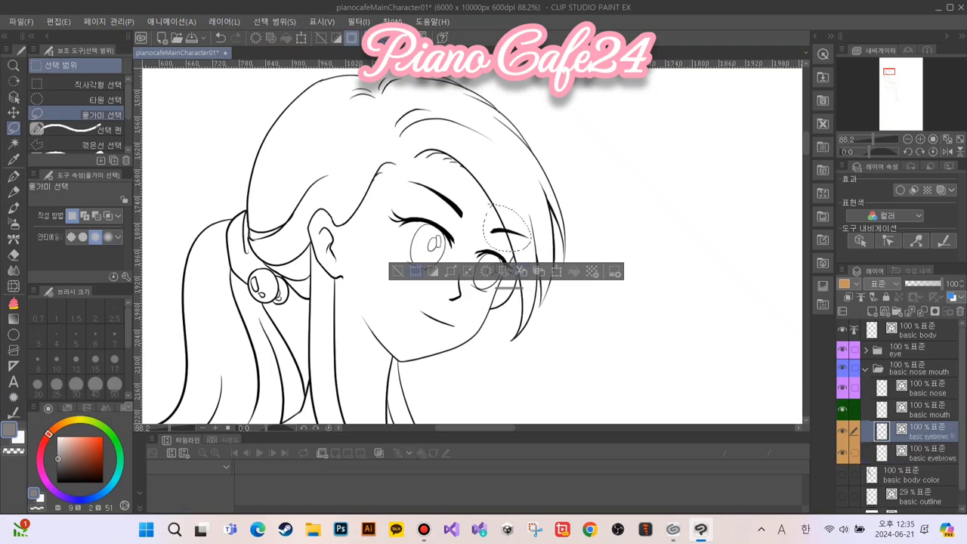
pyautogui.click(397, 270)
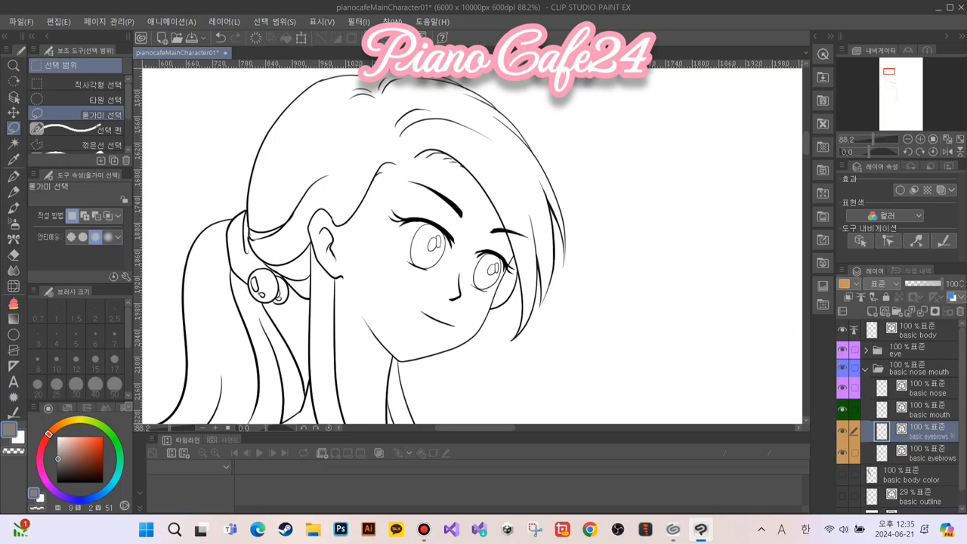
# Identify the far eyebrow's layer by toggling the other eyebrow layer's visibility, and rename the far eyebrow's layer to basic eyebrowL
pyautogui.click(842, 452)
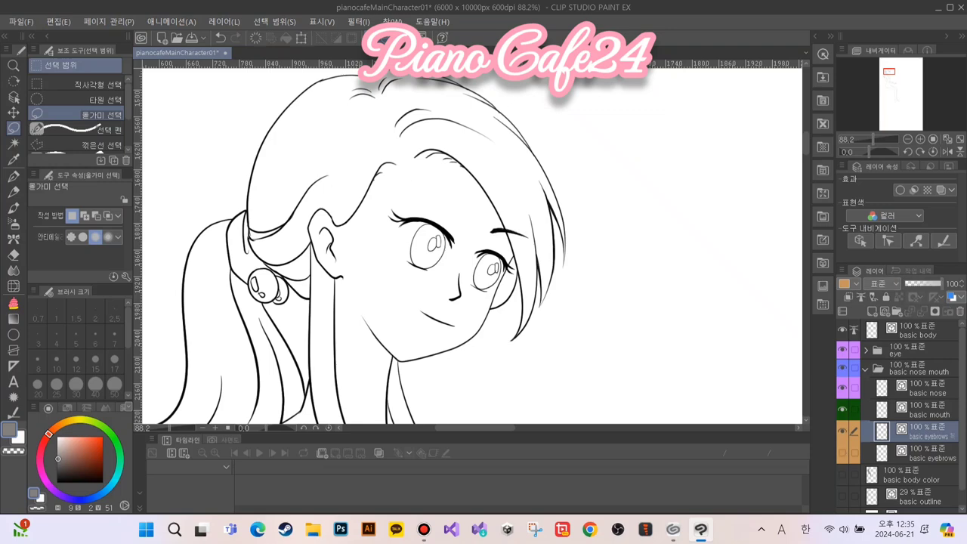
pyautogui.click(842, 453)
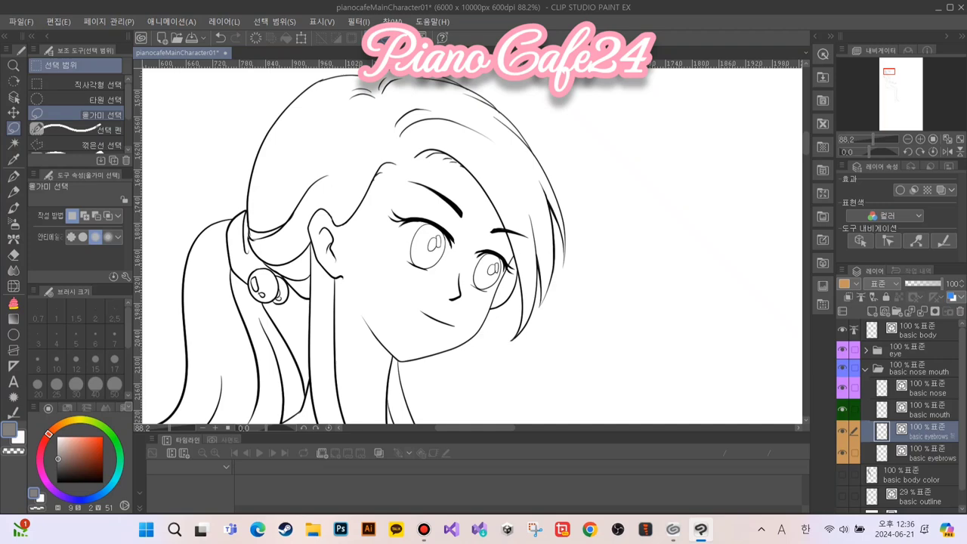
pyautogui.doubleClick(932, 436)
pyautogui.press('Right')
pyautogui.hotkey('shift', 'Home')
pyautogui.write('ㅂ')
pyautogui.write('basi')
pyautogui.write('c eye')
pyautogui.write('b')
pyautogui.write('row')
pyautogui.write('L')
pyautogui.press('Return')
# Rename the near eyebrow's layer to basic eyebrowR and check both eyebrow layers by toggling their visibility
pyautogui.doubleClick(932, 458)
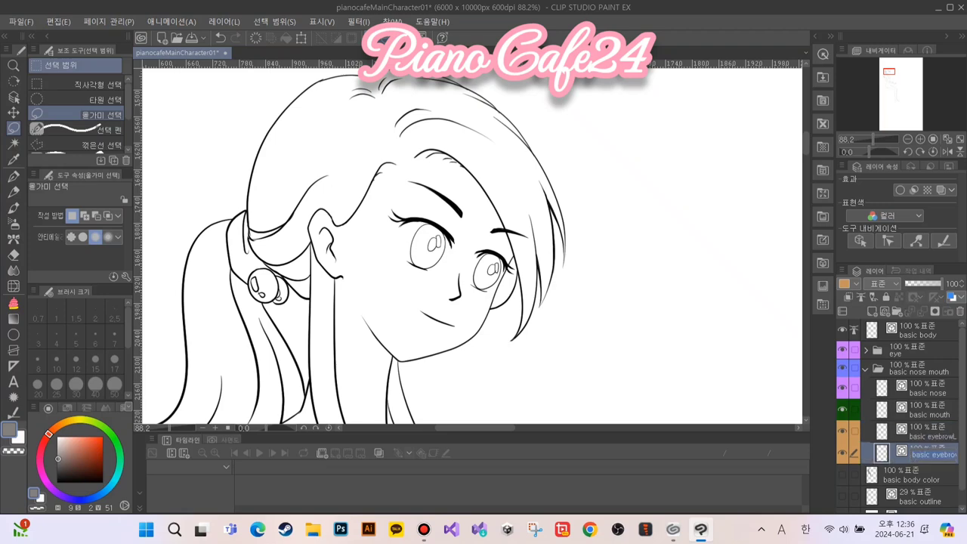
pyautogui.press('Right')
pyautogui.press('BackSpace')
pyautogui.write('R')
pyautogui.press('Return')
pyautogui.click(843, 432)
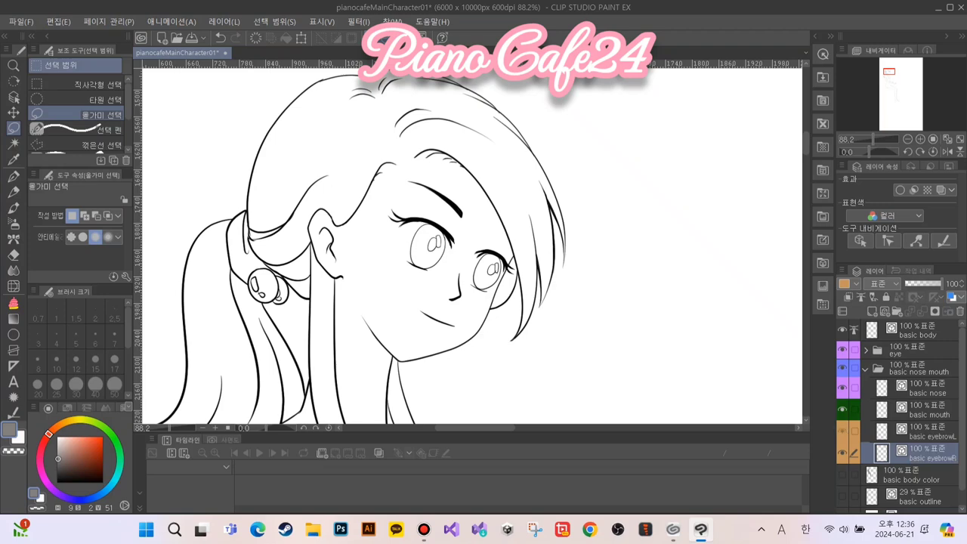
pyautogui.click(843, 431)
pyautogui.click(842, 453)
pyautogui.click(842, 452)
# Transform the far eyebrow on the basic eyebrowL layer, tilting it a little and nudging it slightly left and down
pyautogui.click(930, 432)
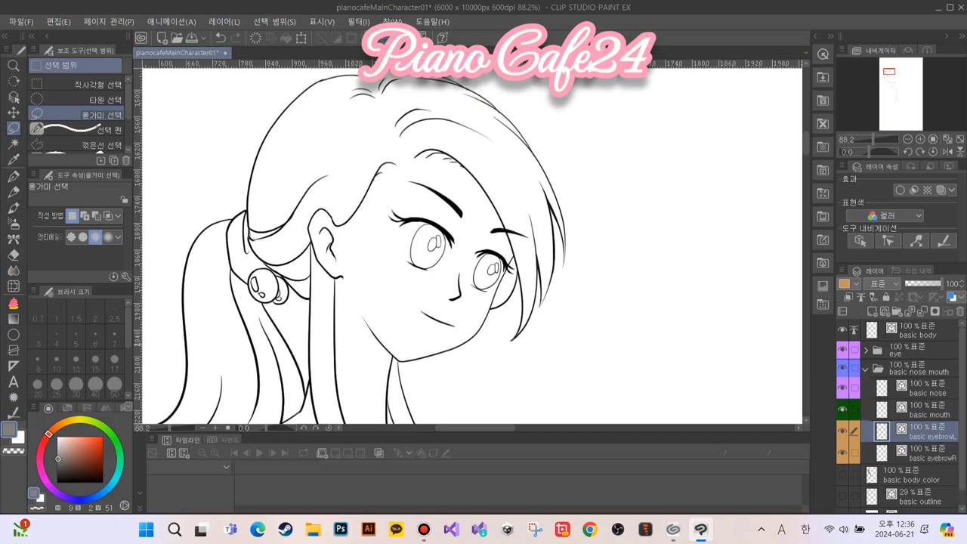
pyautogui.hotkey('ctrl', 't')
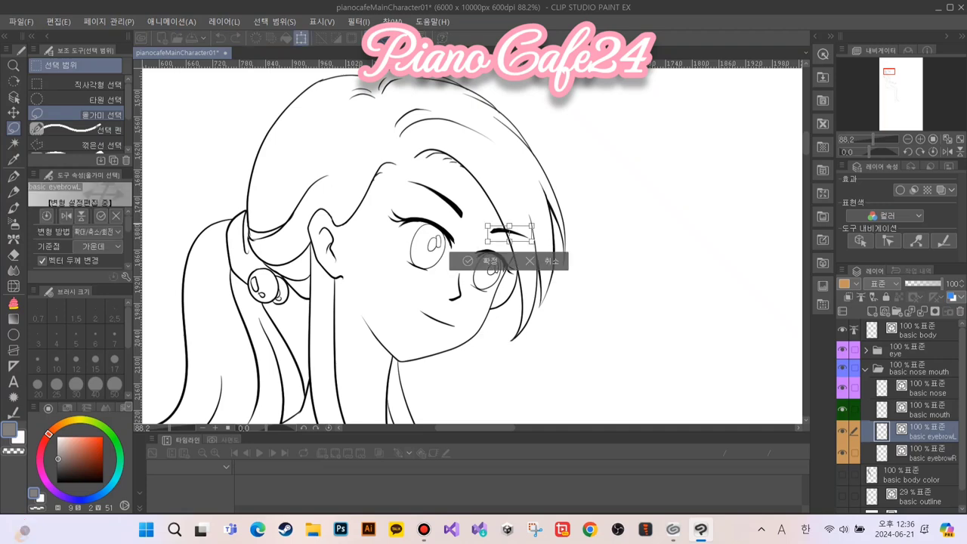
pyautogui.moveTo(542, 232); pyautogui.dragTo(508, 235)
pyautogui.press('Left')
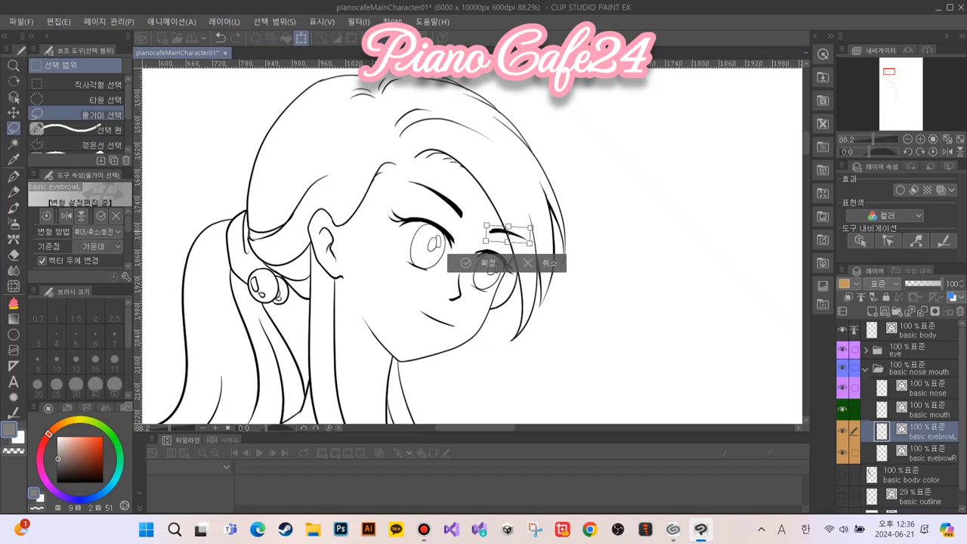
pyautogui.press('Left')
pyautogui.press('Down')
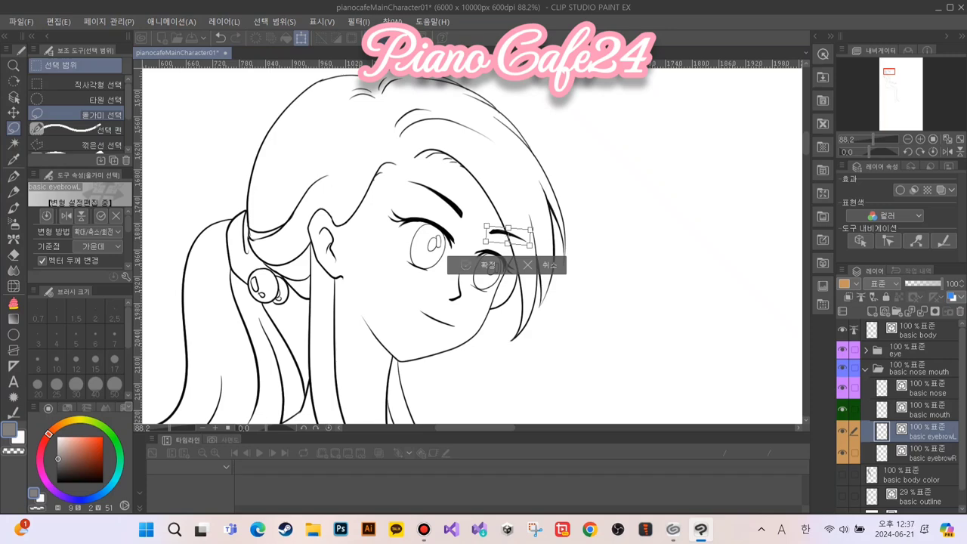
pyautogui.press('Return')
pyautogui.scroll(2, 420, 313)
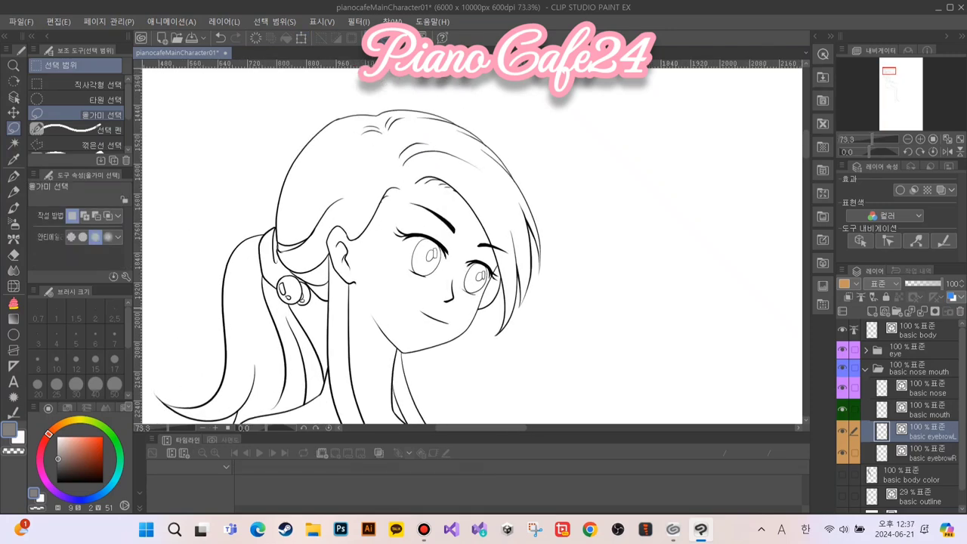
# Transform the far eyebrow again, moving it slightly up and to the left
pyautogui.hotkey('ctrl', 't')
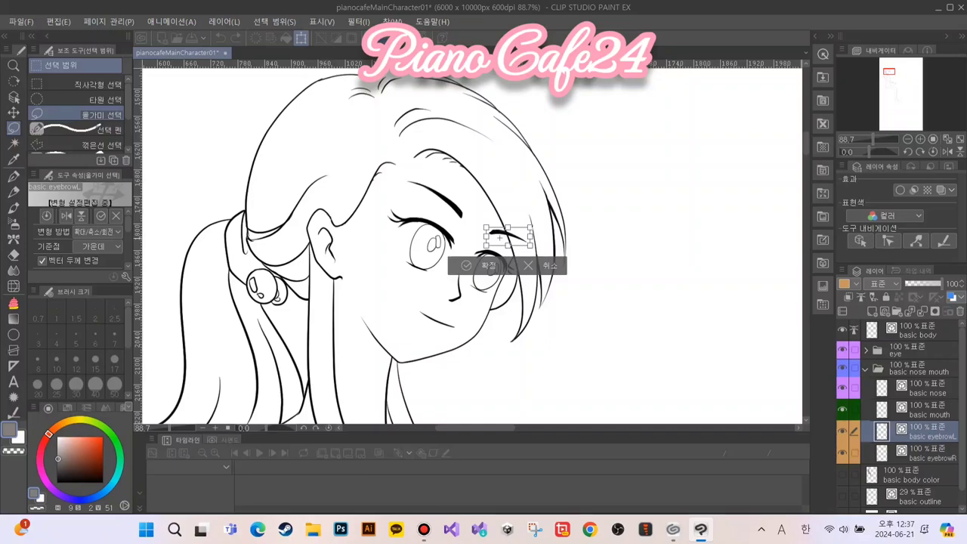
pyautogui.moveTo(498, 237); pyautogui.dragTo(491, 231)
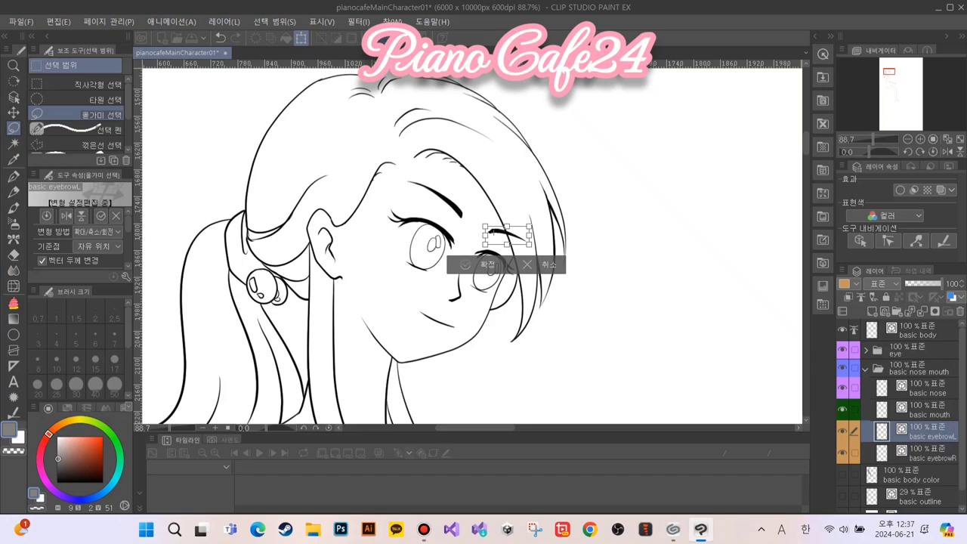
pyautogui.press('Return')
pyautogui.scroll(-4, 564, 279)
pyautogui.scroll(2, 564, 278)
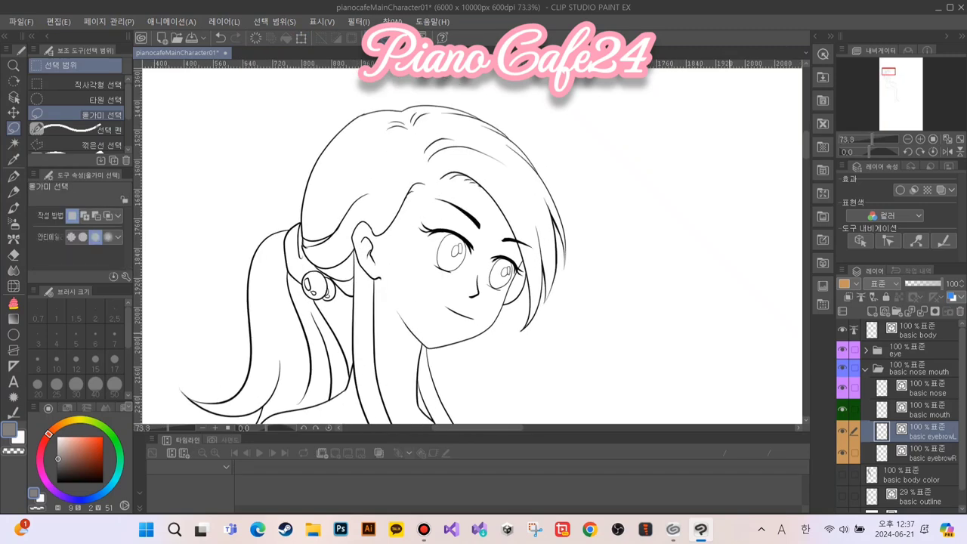
# Mirror the canvas view horizontally to check the face's proportions, and restore the normal orientation
pyautogui.click(948, 151)
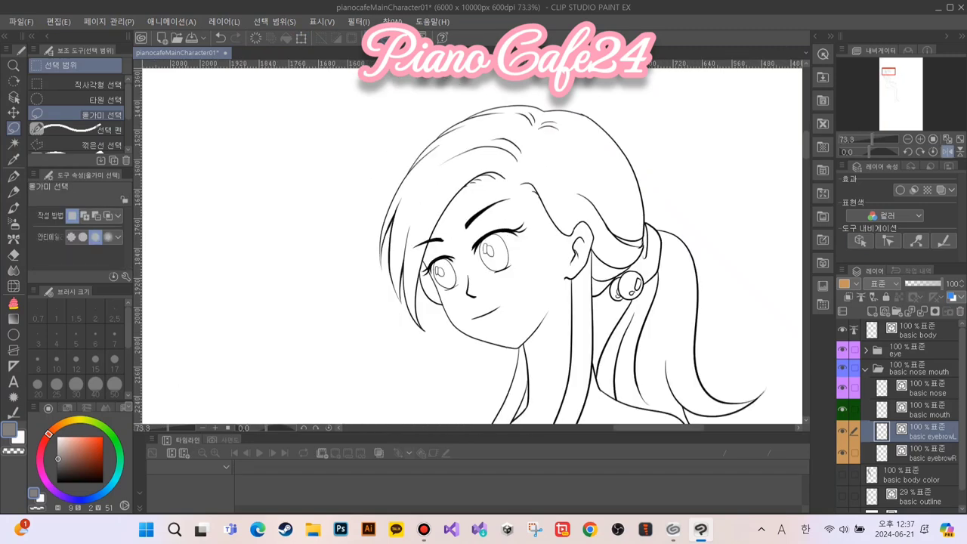
pyautogui.click(947, 151)
pyautogui.scroll(-3, 543, 325)
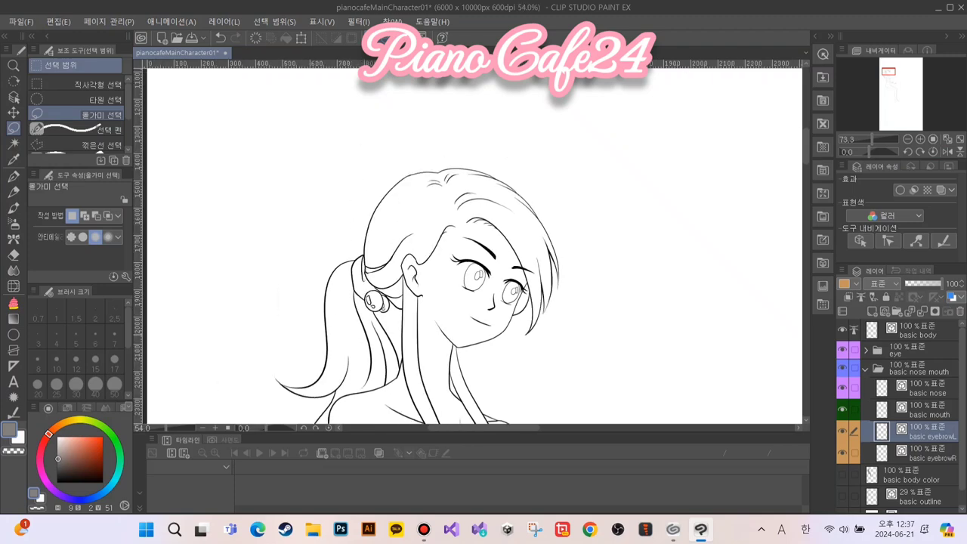
pyautogui.scroll(2, 491, 314)
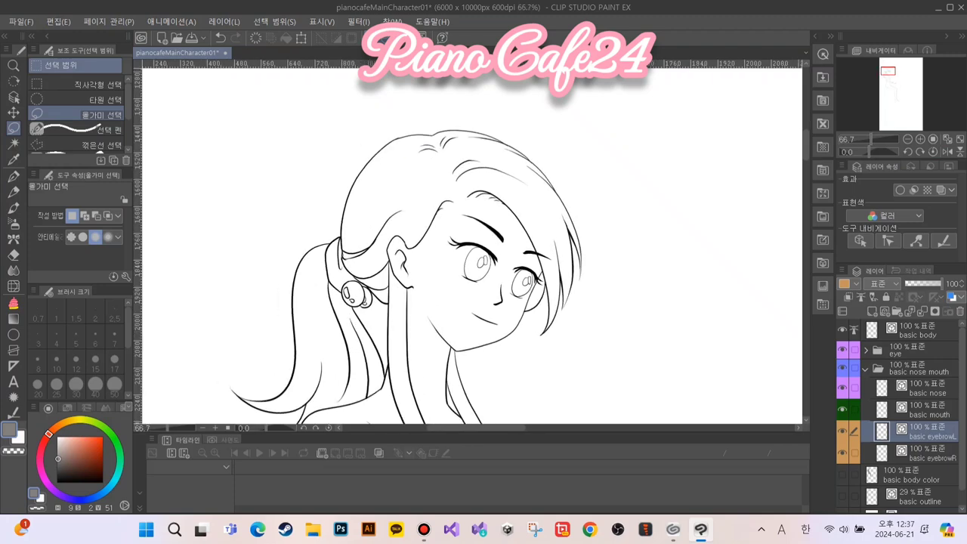
# Collapse the basic nose mouth folder and hide both it and the eye folder
pyautogui.click(865, 369)
pyautogui.click(842, 368)
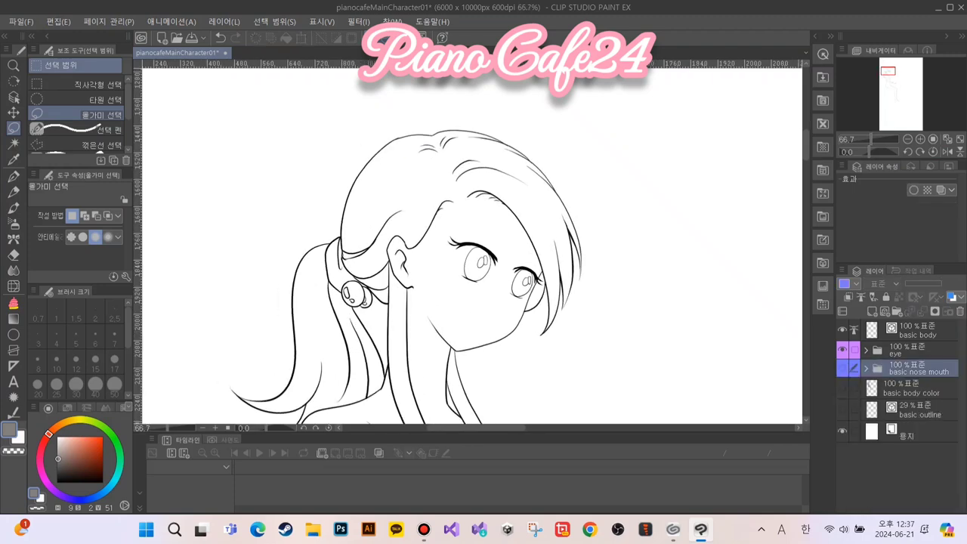
pyautogui.click(842, 367)
pyautogui.click(842, 350)
pyautogui.click(842, 349)
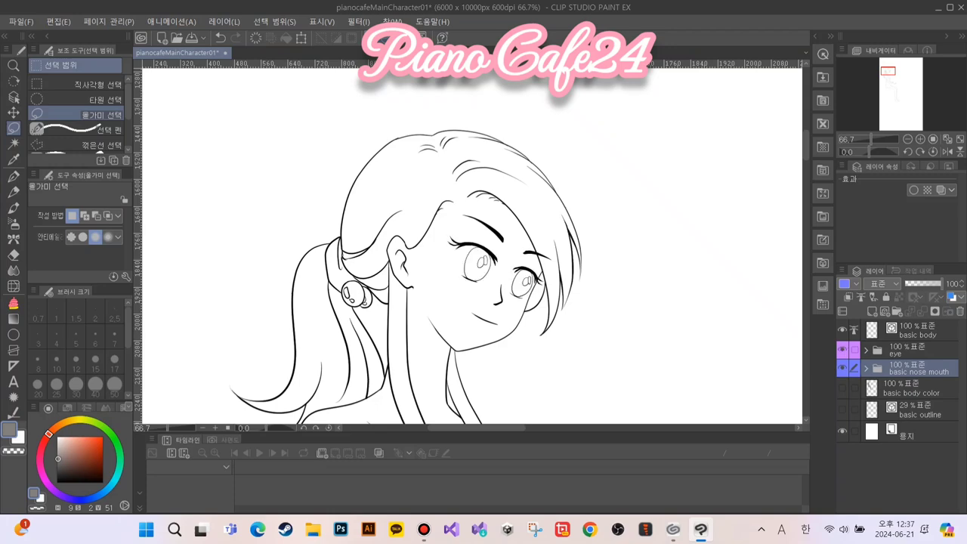
pyautogui.click(842, 368)
pyautogui.click(842, 350)
pyautogui.scroll(-2, 552, 337)
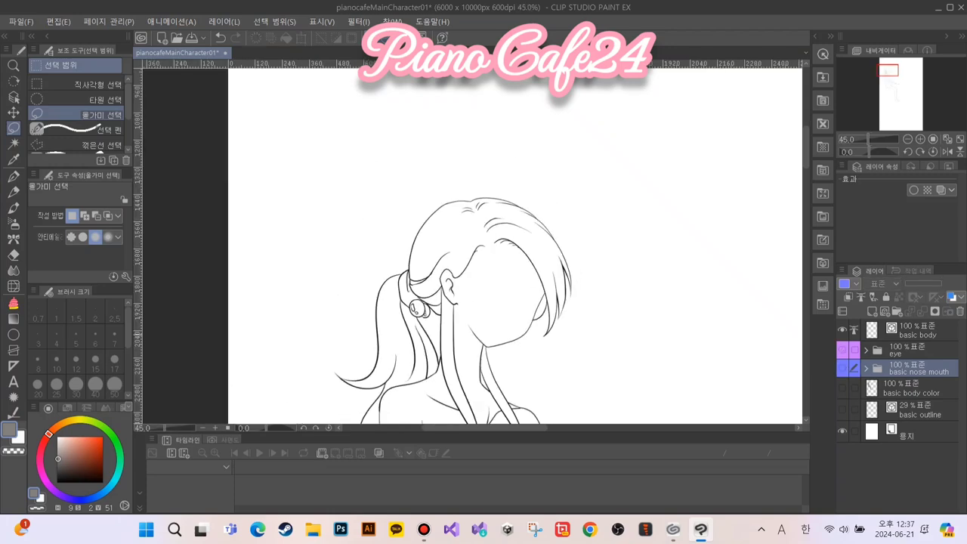
pyautogui.scroll(-4, 570, 341)
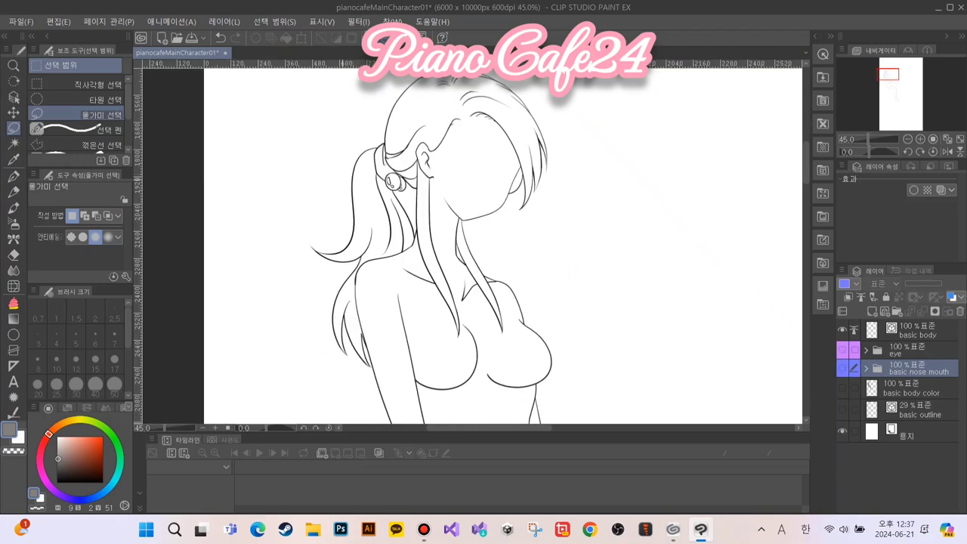
pyautogui.moveTo(362, 308); pyautogui.dragTo(343, 349)
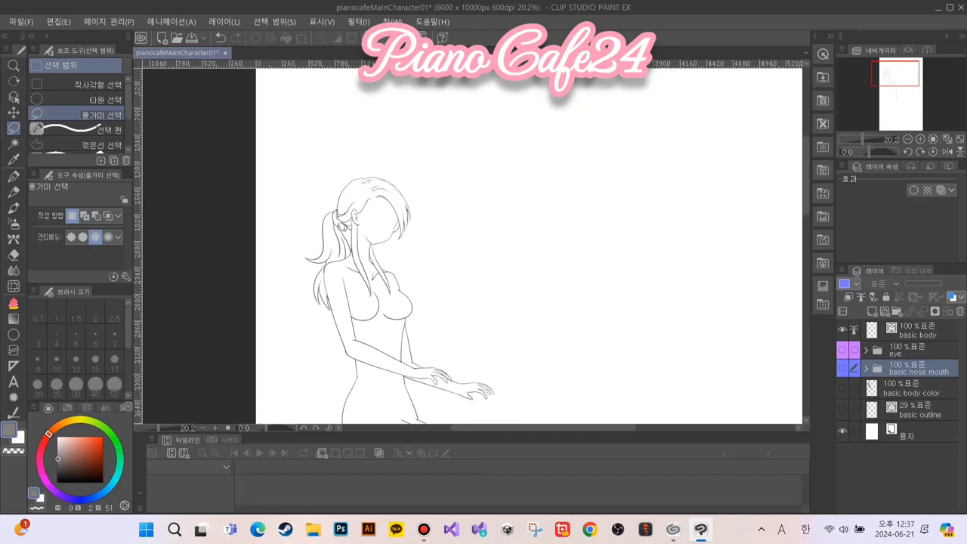
# Show the basic body color layer, check its fill along the figure, and make it the active layer
pyautogui.click(842, 387)
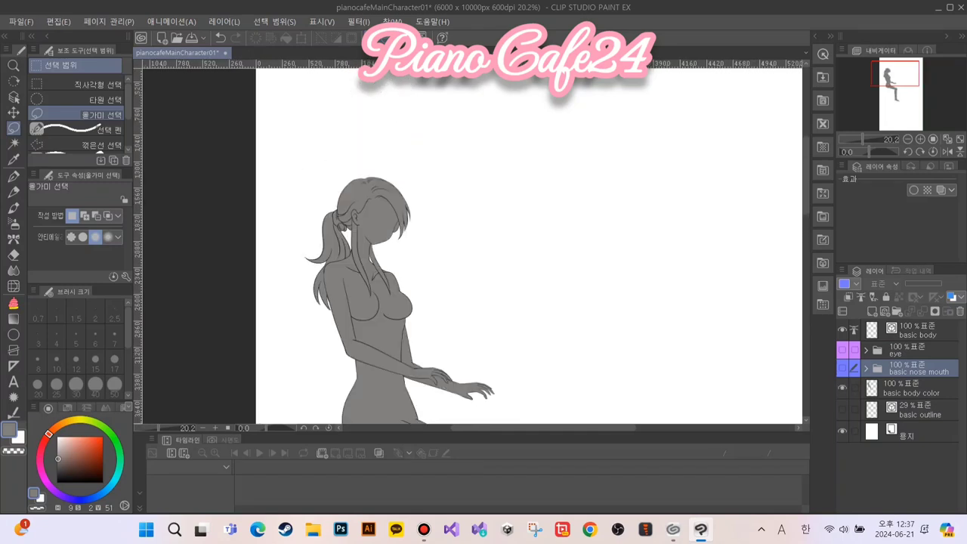
pyautogui.scroll(-1, 569, 341)
pyautogui.moveTo(468, 340); pyautogui.dragTo(443, 189)
pyautogui.moveTo(342, 212); pyautogui.dragTo(378, 326)
pyautogui.scroll(3, 377, 326)
pyautogui.scroll(1, 402, 242)
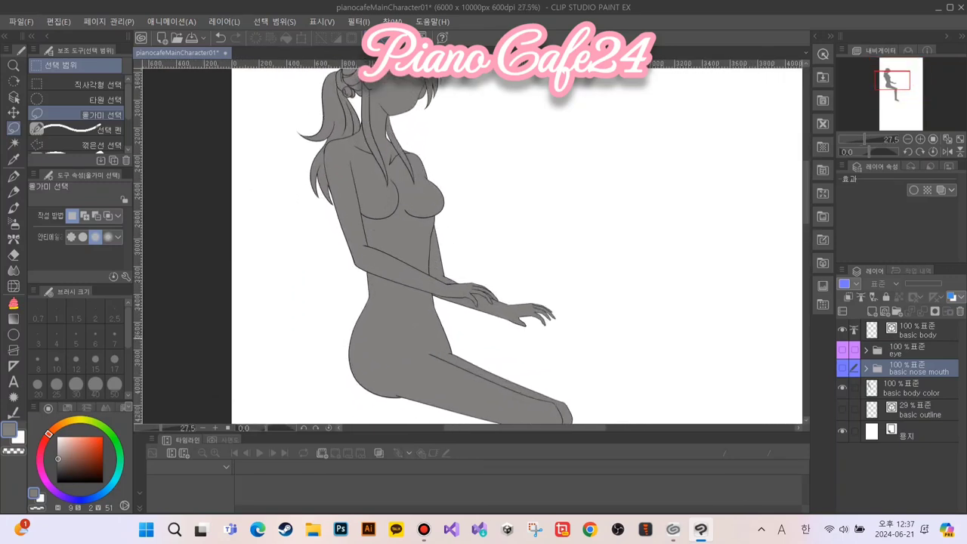
pyautogui.moveTo(319, 228); pyautogui.dragTo(319, 339)
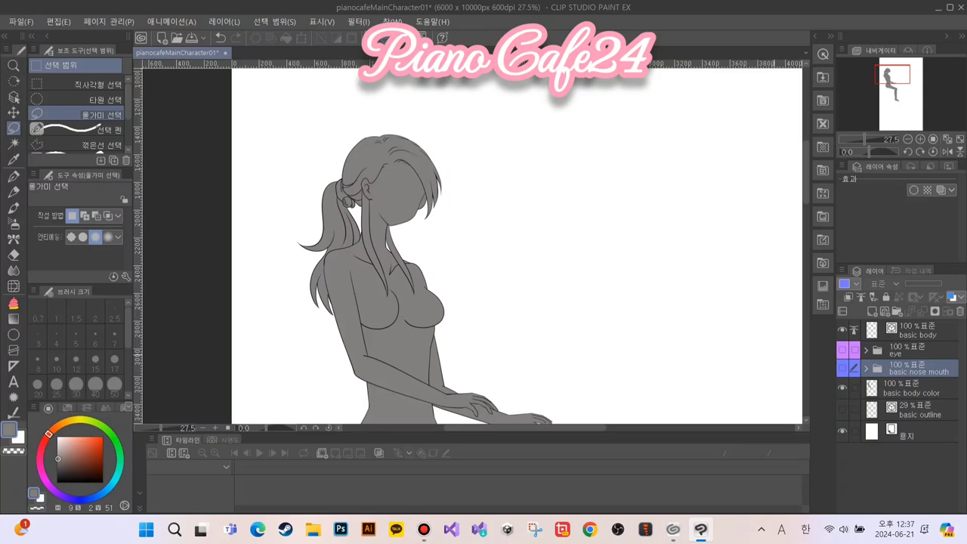
pyautogui.click(912, 388)
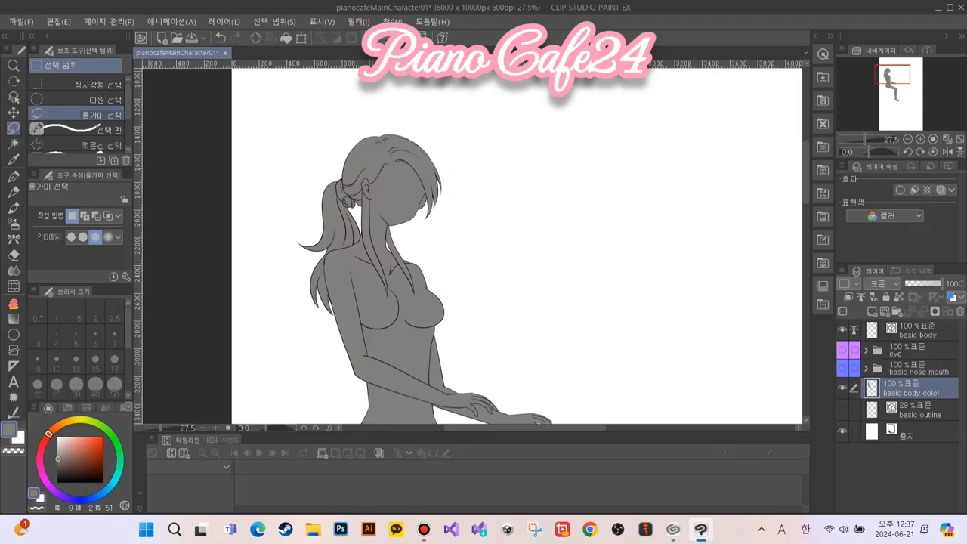
pyautogui.click(848, 297)
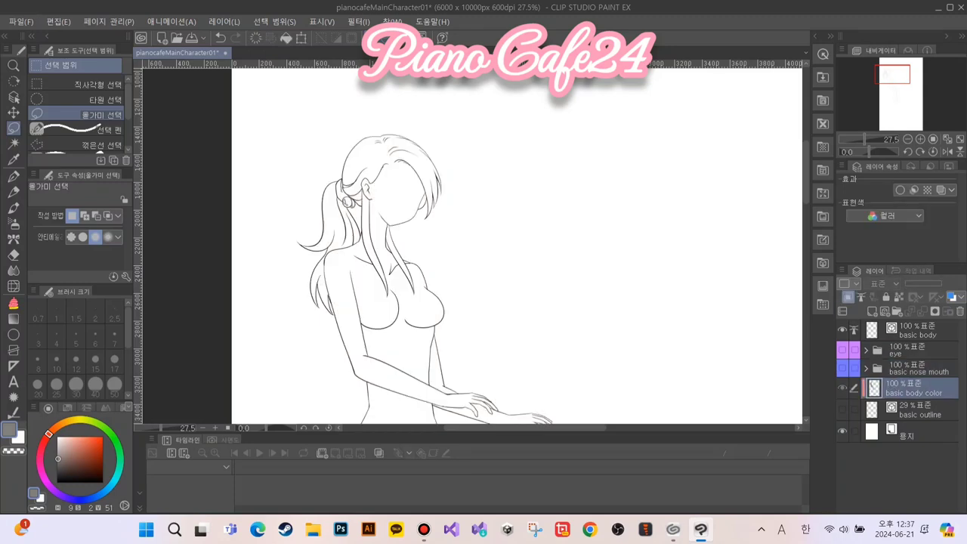
pyautogui.click(847, 297)
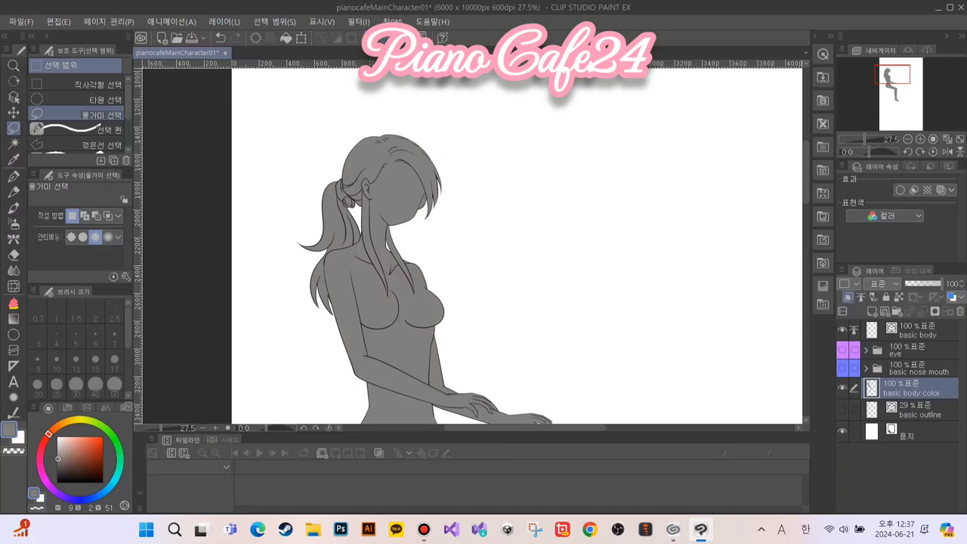
pyautogui.click(847, 297)
pyautogui.click(847, 296)
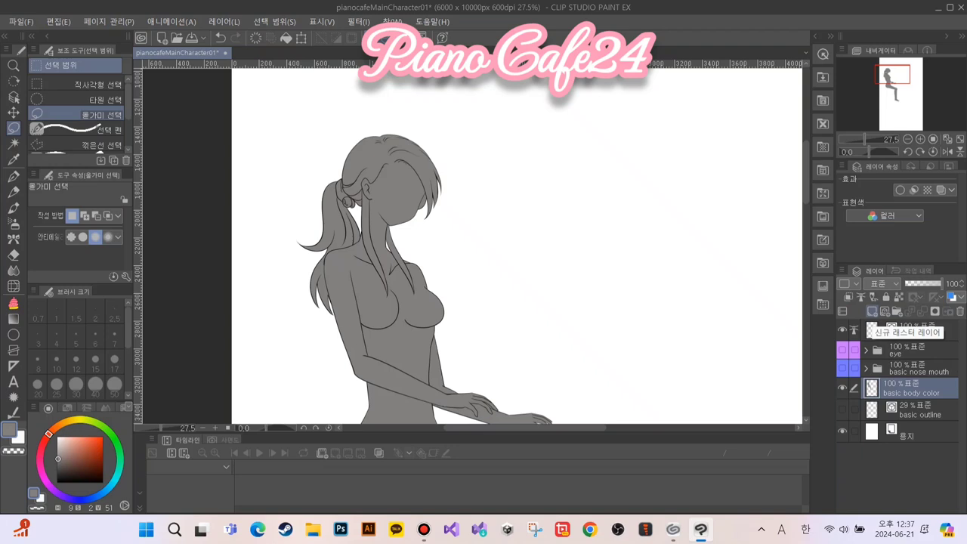
# Add a new raster layer above basic body color and name it skin color
pyautogui.click(871, 311)
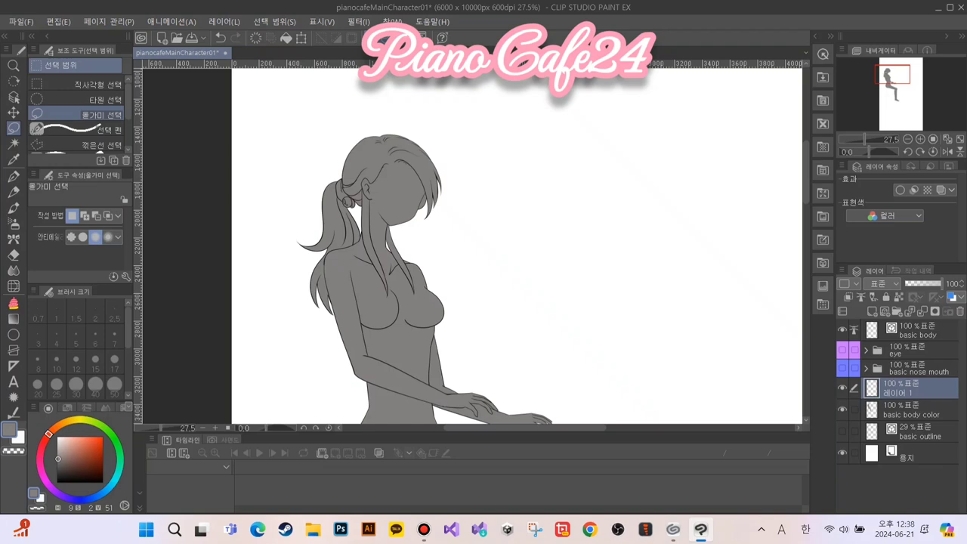
pyautogui.doubleClick(899, 393)
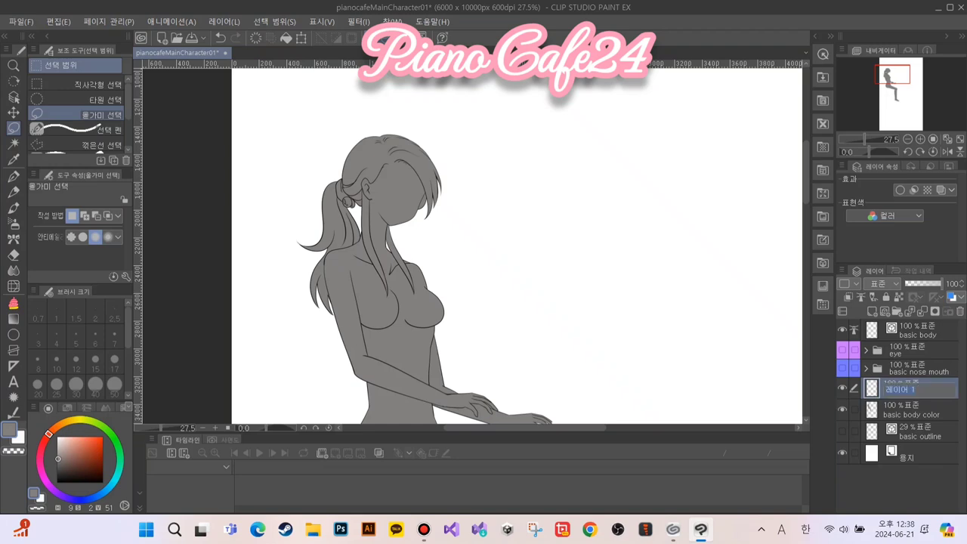
pyautogui.write('skin color')
pyautogui.press('Return')
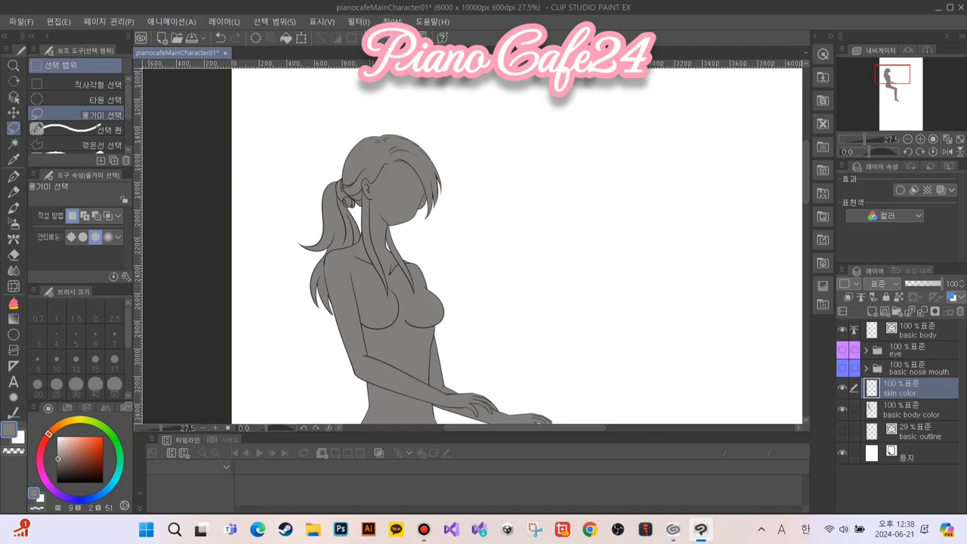
# Clip the skin color layer to the basic body color layer and set the drawing colour to a skin tone with HSV 9, 31, 93
pyautogui.hotkey('ctrl', '-')
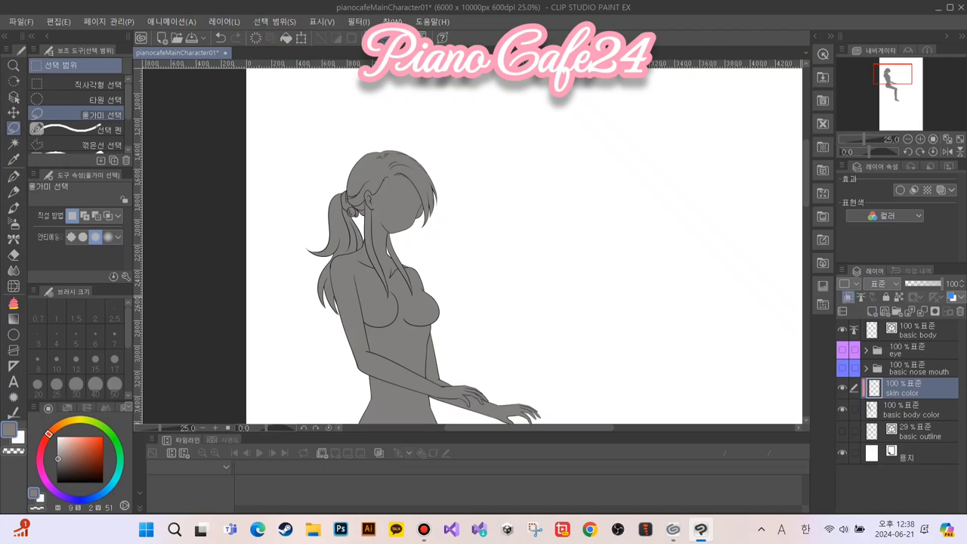
pyautogui.hotkey('ctrl', '-')
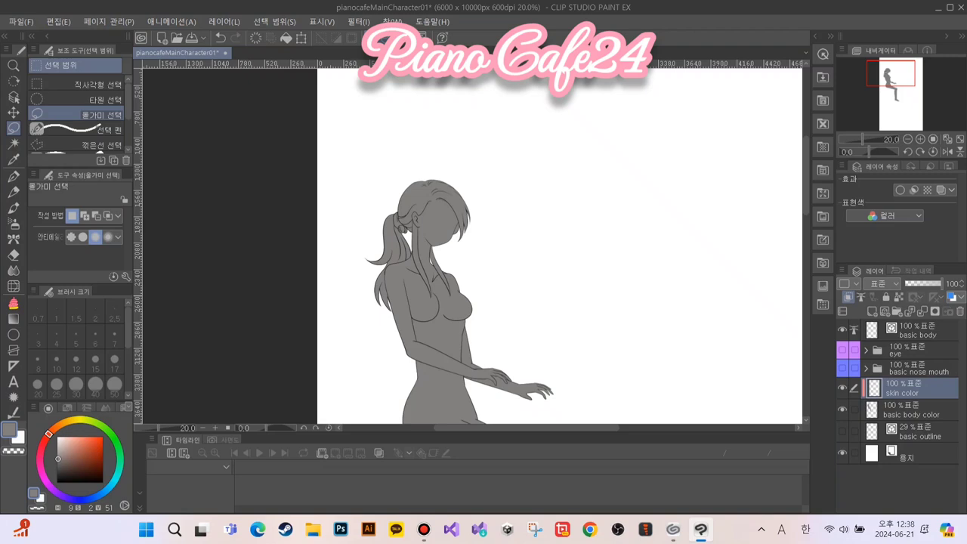
pyautogui.scroll(-2, 471, 247)
pyautogui.scroll(-3, 471, 246)
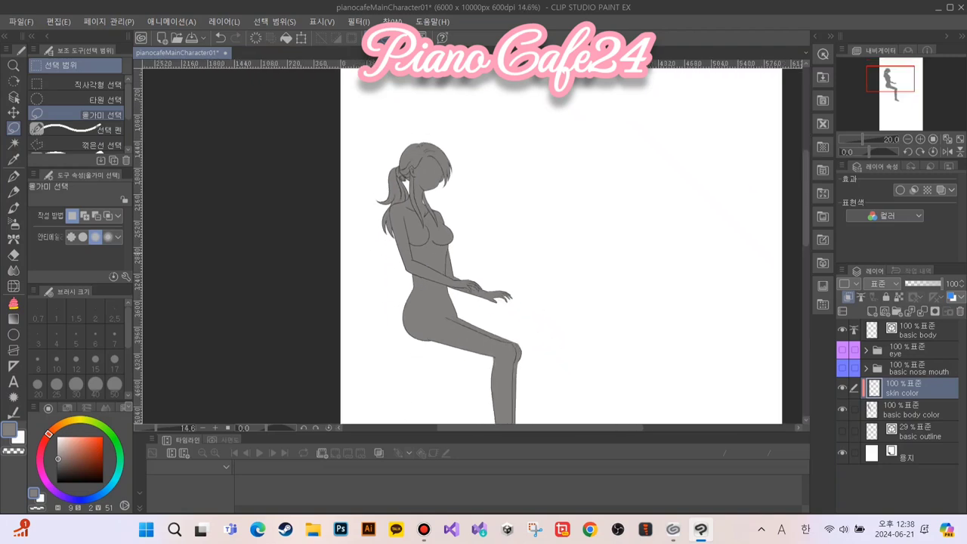
pyautogui.moveTo(330, 279); pyautogui.dragTo(345, 227)
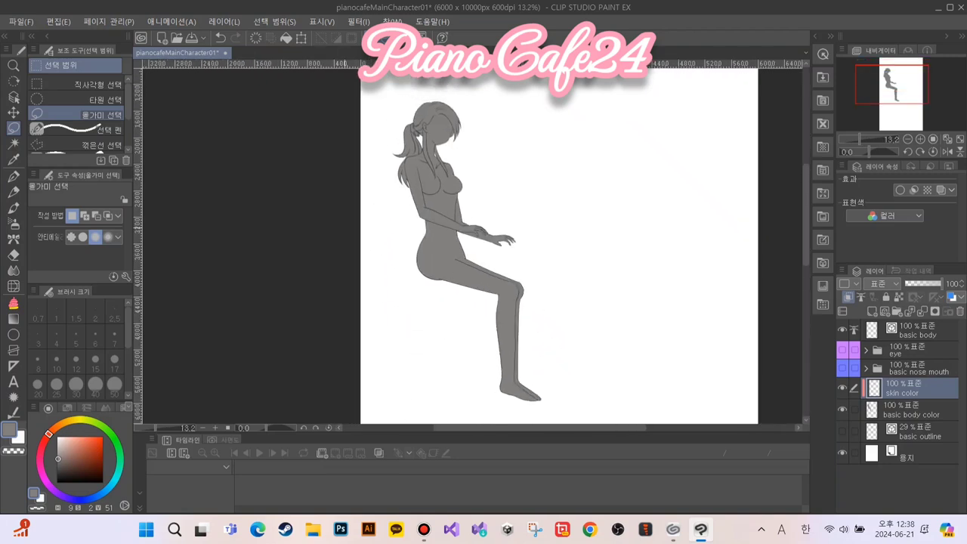
pyautogui.click(71, 439)
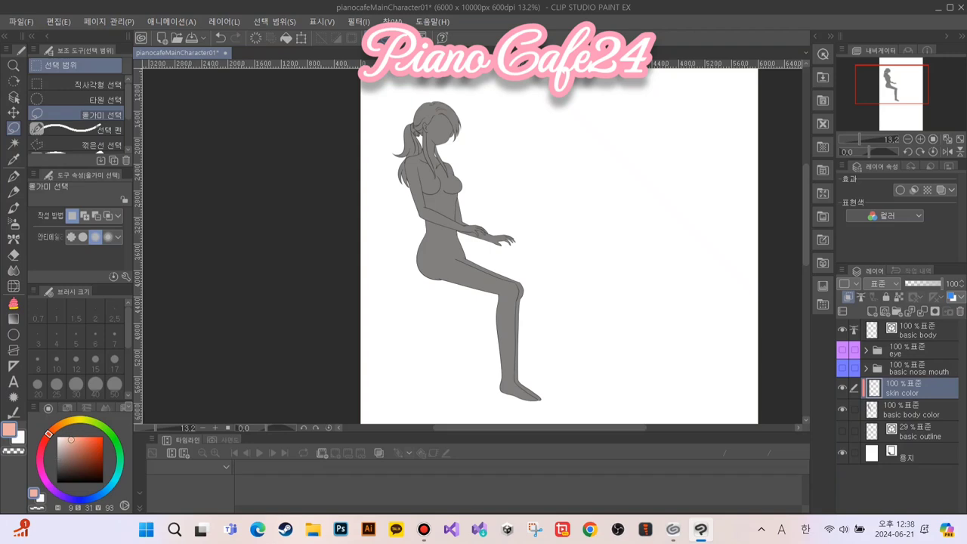
# Lighten the drawing colour to HSV 9, 15, 97 and switch to the Real G Pen
pyautogui.click(65, 439)
pyautogui.moveTo(65, 438); pyautogui.dragTo(63, 437)
pyautogui.press('p')
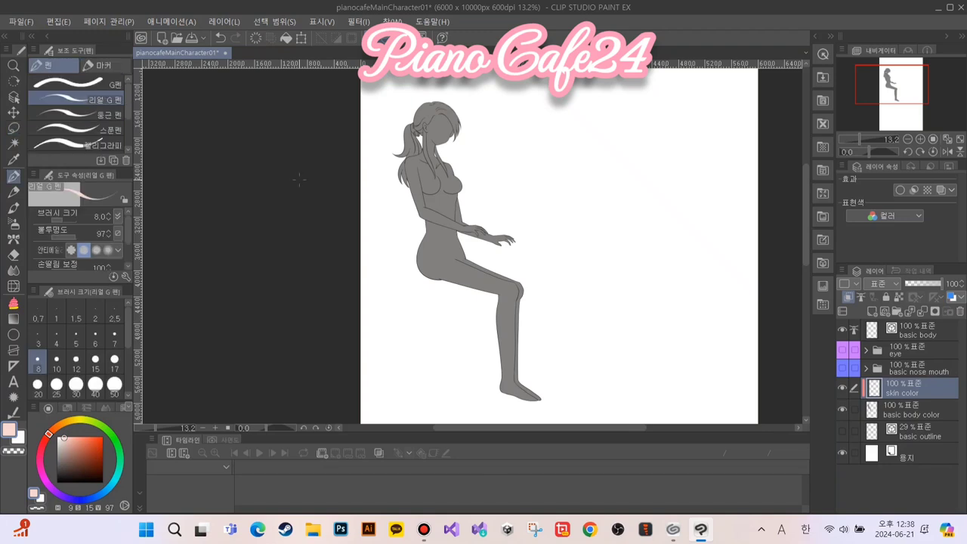
# Try covering the front of the hair and face with broad skin-tone strokes at brush sizes 150 and 200
pyautogui.click(114, 384)
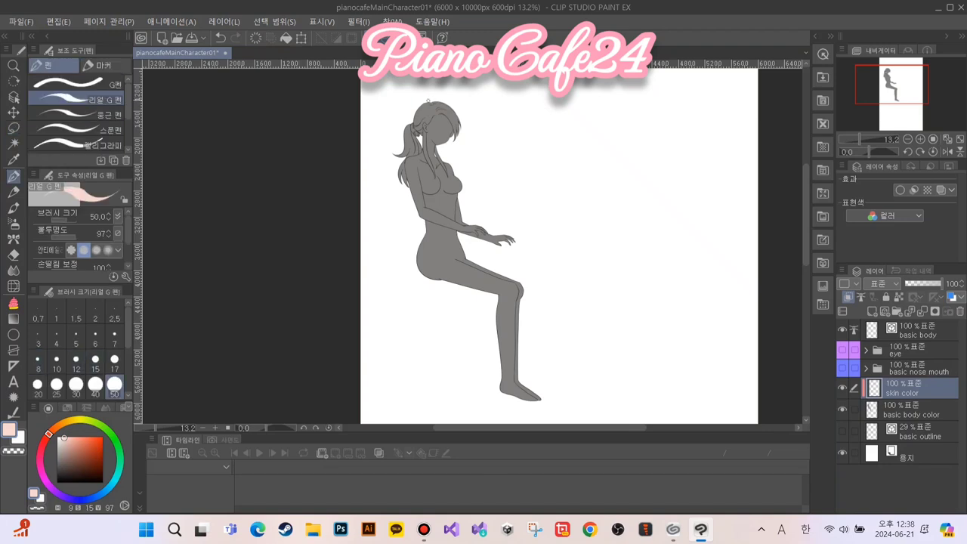
pyautogui.scroll(-3, 76, 355)
pyautogui.click(38, 364)
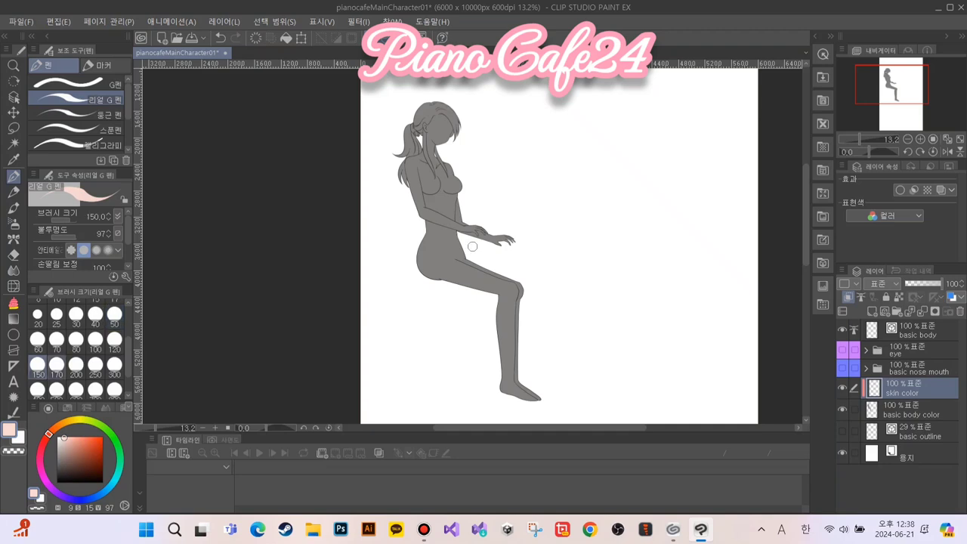
pyautogui.moveTo(438, 102)
pyautogui.mouseDown()
pyautogui.moveTo(468, 144)
pyautogui.moveTo(469, 133)
pyautogui.moveTo(464, 144)
pyautogui.moveTo(458, 137)
pyautogui.moveTo(465, 152)
pyautogui.mouseUp()
pyautogui.moveTo(426, 100); pyautogui.dragTo(458, 152)
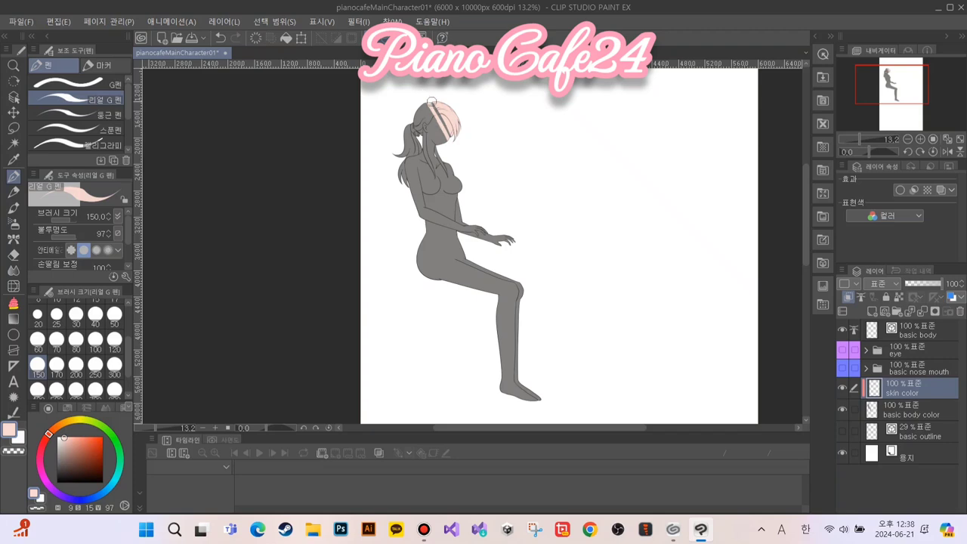
pyautogui.moveTo(431, 100); pyautogui.dragTo(453, 137)
pyautogui.click(76, 364)
pyautogui.moveTo(430, 99); pyautogui.dragTo(449, 151)
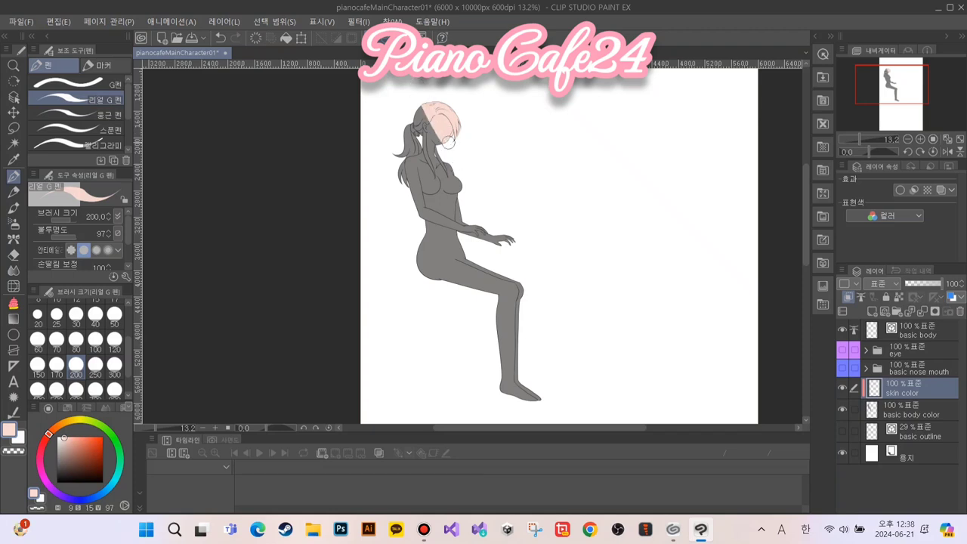
# Try extending the skin colour over the back of the head, ponytail, torso and upper arm
pyautogui.scroll(3, 405, 157)
pyautogui.moveTo(416, 240); pyautogui.dragTo(385, 340)
pyautogui.moveTo(398, 147)
pyautogui.mouseDown()
pyautogui.moveTo(447, 238)
pyautogui.moveTo(444, 255)
pyautogui.moveTo(414, 220)
pyautogui.mouseUp()
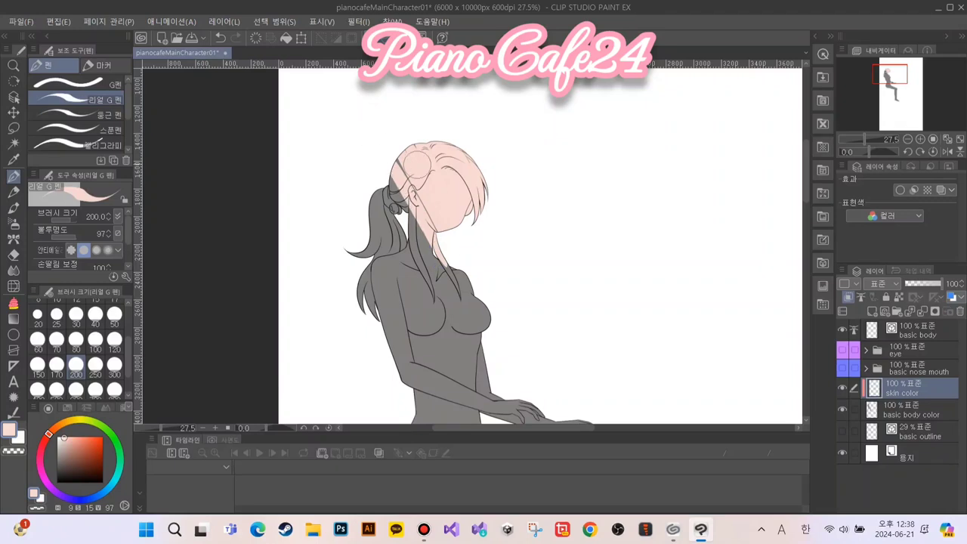
pyautogui.moveTo(427, 140)
pyautogui.mouseDown()
pyautogui.moveTo(401, 180)
pyautogui.moveTo(387, 264)
pyautogui.mouseUp()
pyautogui.moveTo(387, 178); pyautogui.dragTo(408, 249)
pyautogui.moveTo(397, 155)
pyautogui.mouseDown()
pyautogui.moveTo(450, 326)
pyautogui.moveTo(423, 236)
pyautogui.moveTo(470, 325)
pyautogui.moveTo(450, 257)
pyautogui.moveTo(481, 321)
pyautogui.moveTo(479, 304)
pyautogui.moveTo(458, 261)
pyautogui.moveTo(471, 296)
pyautogui.moveTo(434, 266)
pyautogui.moveTo(484, 312)
pyautogui.moveTo(477, 296)
pyautogui.moveTo(468, 375)
pyautogui.moveTo(411, 249)
pyautogui.moveTo(446, 357)
pyautogui.moveTo(406, 264)
pyautogui.moveTo(395, 277)
pyautogui.moveTo(381, 184)
pyautogui.moveTo(374, 271)
pyautogui.moveTo(366, 268)
pyautogui.moveTo(369, 202)
pyautogui.moveTo(387, 224)
pyautogui.moveTo(356, 241)
pyautogui.moveTo(372, 214)
pyautogui.moveTo(382, 247)
pyautogui.moveTo(398, 261)
pyautogui.moveTo(396, 286)
pyautogui.moveTo(389, 304)
pyautogui.moveTo(364, 306)
pyautogui.moveTo(337, 155)
pyautogui.moveTo(369, 208)
pyautogui.moveTo(348, 162)
pyautogui.moveTo(366, 170)
pyautogui.moveTo(392, 251)
pyautogui.moveTo(363, 147)
pyautogui.moveTo(373, 155)
pyautogui.moveTo(411, 266)
pyautogui.moveTo(384, 151)
pyautogui.moveTo(418, 253)
pyautogui.moveTo(376, 151)
pyautogui.moveTo(392, 202)
pyautogui.moveTo(372, 218)
pyautogui.moveTo(369, 211)
pyautogui.moveTo(384, 249)
pyautogui.mouseUp()
pyautogui.scroll(4, 383, 249)
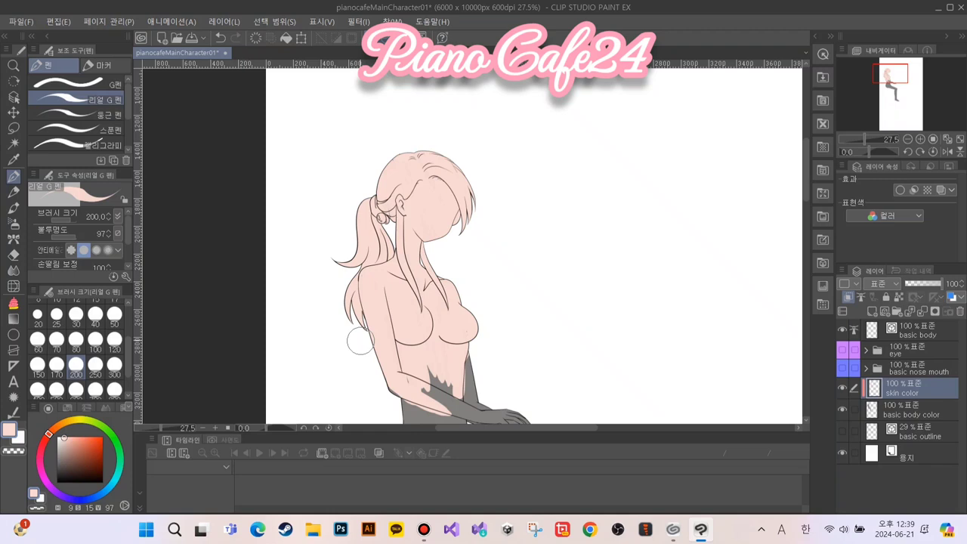
# Undo all the broad skin-tone strokes on the hair, face, torso and arm
pyautogui.hotkey('ctrl', 'z')
pyautogui.hotkey('ctrl', 'z')
pyautogui.hotkey('ctrl', 'z')
pyautogui.hotkey('ctrl', 'z')
pyautogui.hotkey('ctrl', 'z')
pyautogui.hotkey('ctrl', 'z')
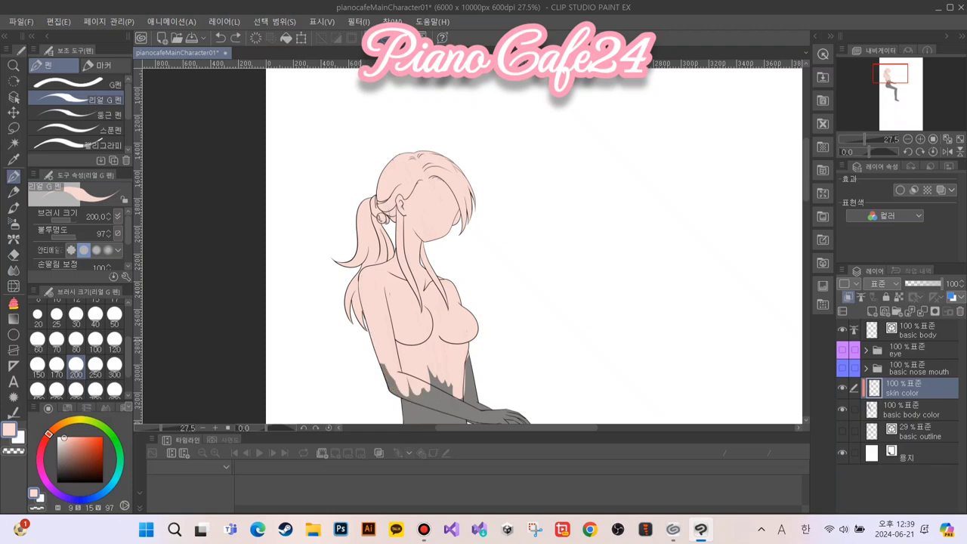
pyautogui.hotkey('ctrl', 'z')
pyautogui.hotkey('ctrl', 'z')
pyautogui.hotkey('ctrl', 'z')
pyautogui.hotkey('ctrl', 'z')
pyautogui.hotkey('ctrl', 'z')
pyautogui.hotkey('ctrl', 'z')
pyautogui.hotkey('ctrl', 'z')
pyautogui.hotkey('ctrl', 'z')
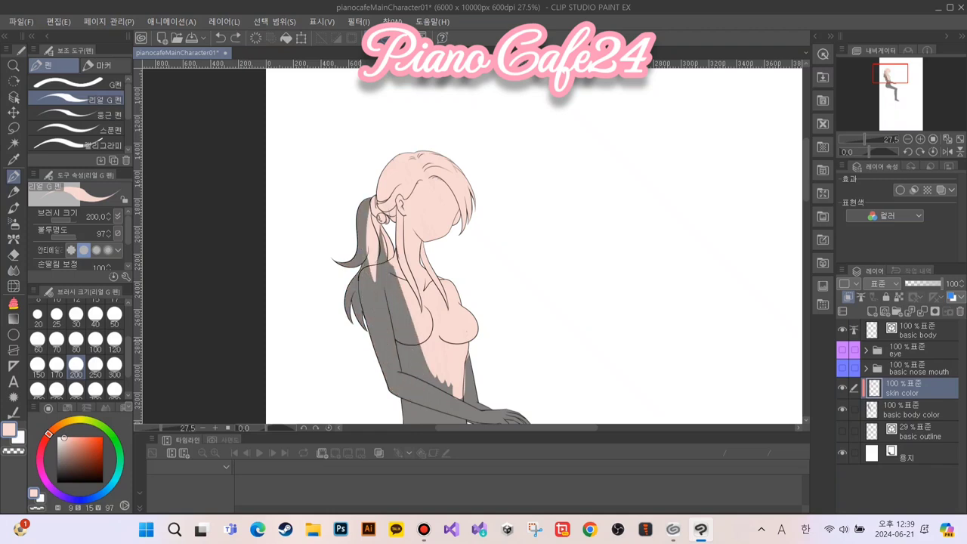
pyautogui.hotkey('ctrl', 'z')
pyautogui.hotkey('ctrl', 'z')
pyautogui.hotkey('ctrl', 'z')
pyautogui.hotkey('ctrl', 'z')
pyautogui.hotkey('ctrl', 'z')
pyautogui.hotkey('ctrl', 'z')
pyautogui.hotkey('ctrl', 'z')
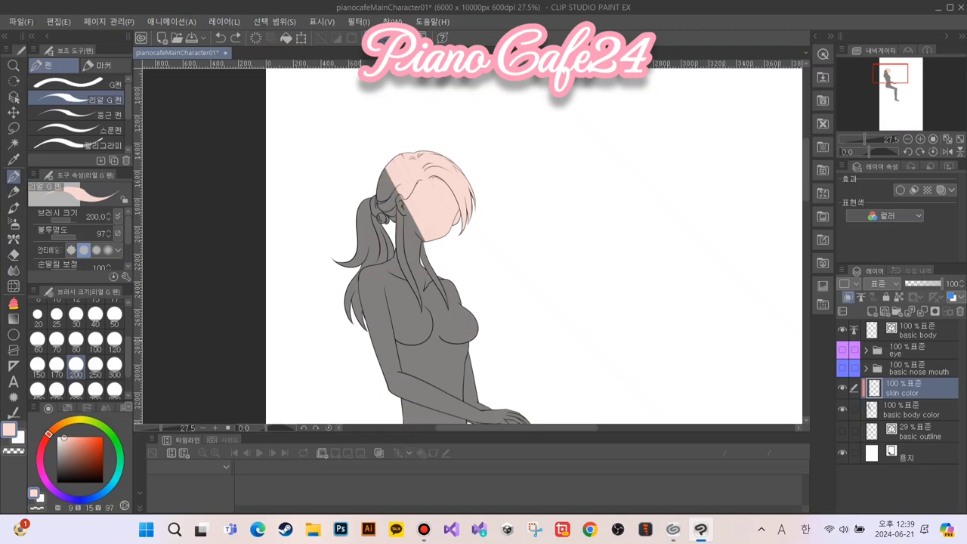
pyautogui.hotkey('ctrl', 'z')
pyautogui.hotkey('ctrl', 'z')
pyautogui.hotkey('ctrl', 'z')
pyautogui.hotkey('ctrl', 'z')
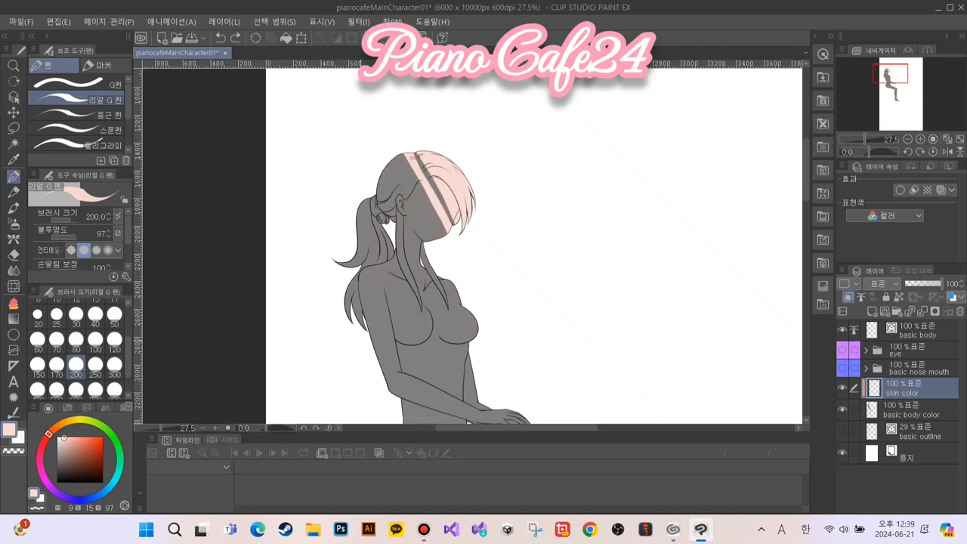
pyautogui.hotkey('ctrl', 'z')
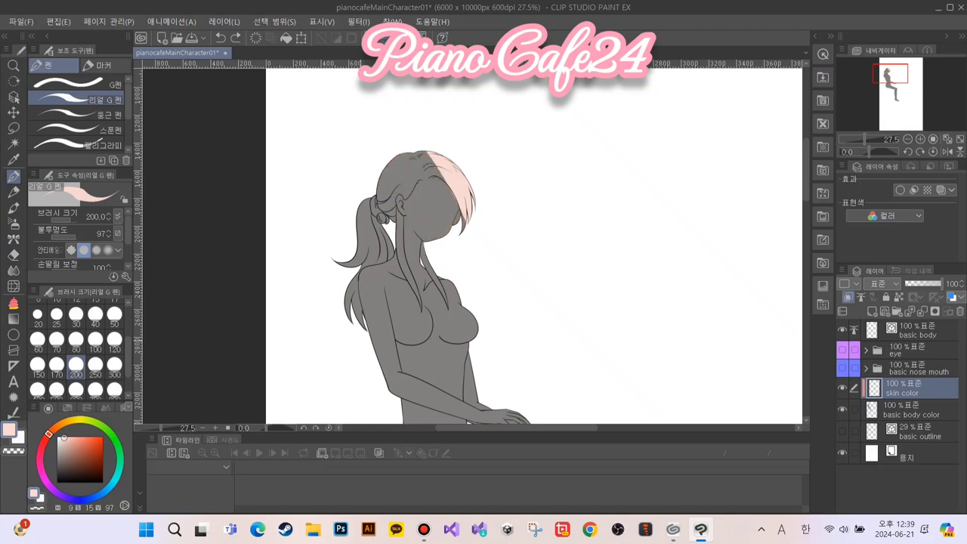
pyautogui.hotkey('ctrl', 'z')
pyautogui.hotkey('ctrl', 'z')
pyautogui.hotkey('ctrl', 'z')
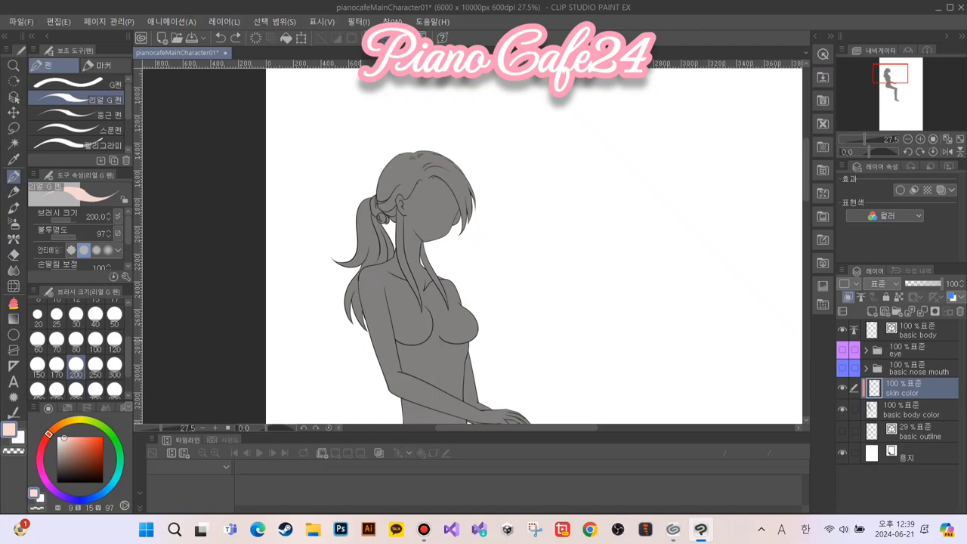
pyautogui.hotkey('ctrl', 'z')
pyautogui.hotkey('ctrl', 'y')
# Reduce the pen's brush size to 20 for detailed edging around the head
pyautogui.scroll(3, 407, 238)
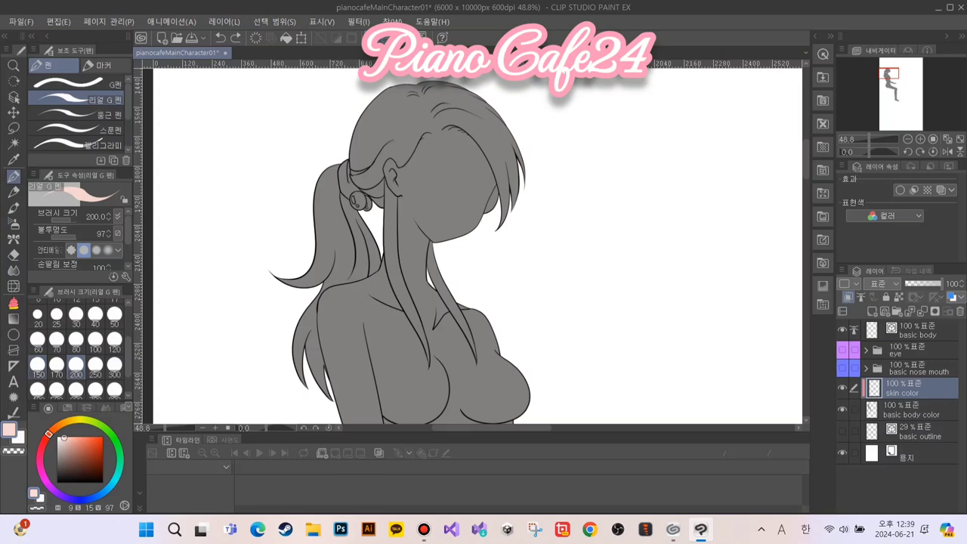
pyautogui.click(37, 316)
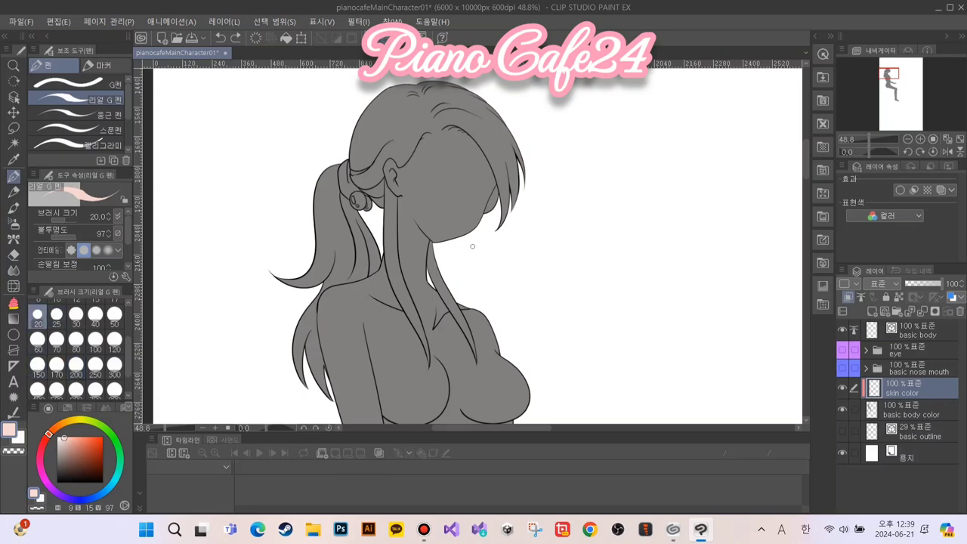
pyautogui.moveTo(289, 197); pyautogui.dragTo(272, 296)
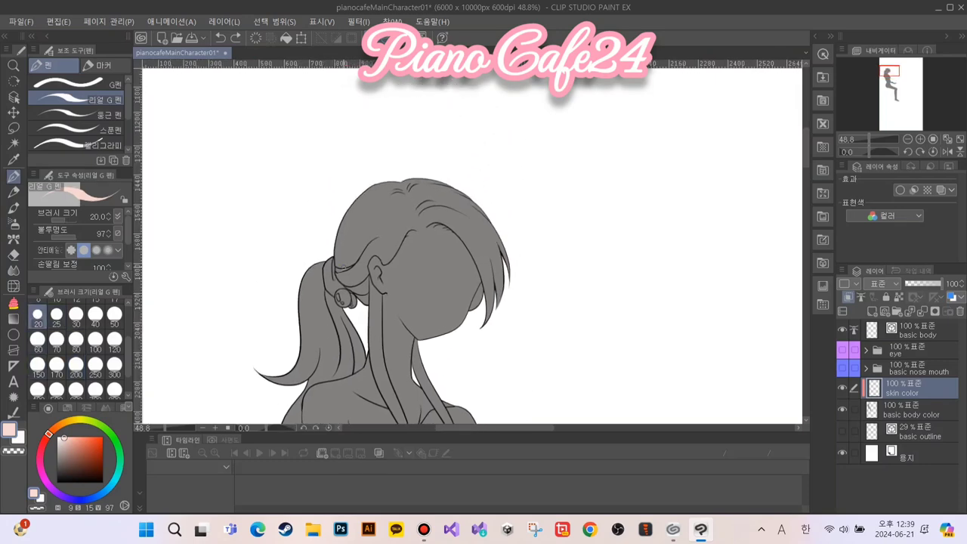
pyautogui.scroll(2, 343, 267)
# Try edging the front of the face with thin skin-tone strokes along the bangs and down the cheek
pyautogui.moveTo(513, 226)
pyautogui.mouseDown()
pyautogui.moveTo(546, 281)
pyautogui.moveTo(529, 323)
pyautogui.mouseUp()
pyautogui.moveTo(544, 290)
pyautogui.mouseDown()
pyautogui.moveTo(518, 351)
pyautogui.moveTo(524, 339)
pyautogui.mouseUp()
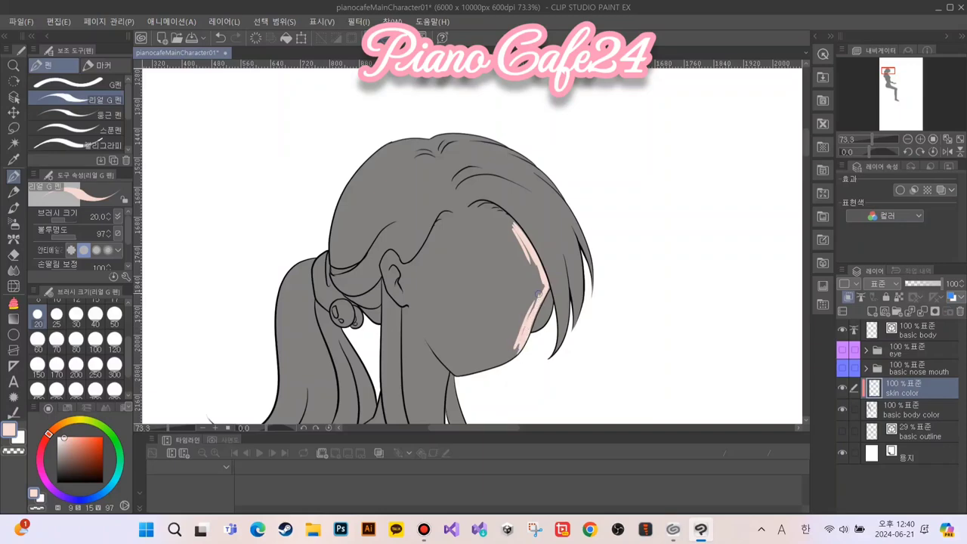
pyautogui.scroll(2, 538, 293)
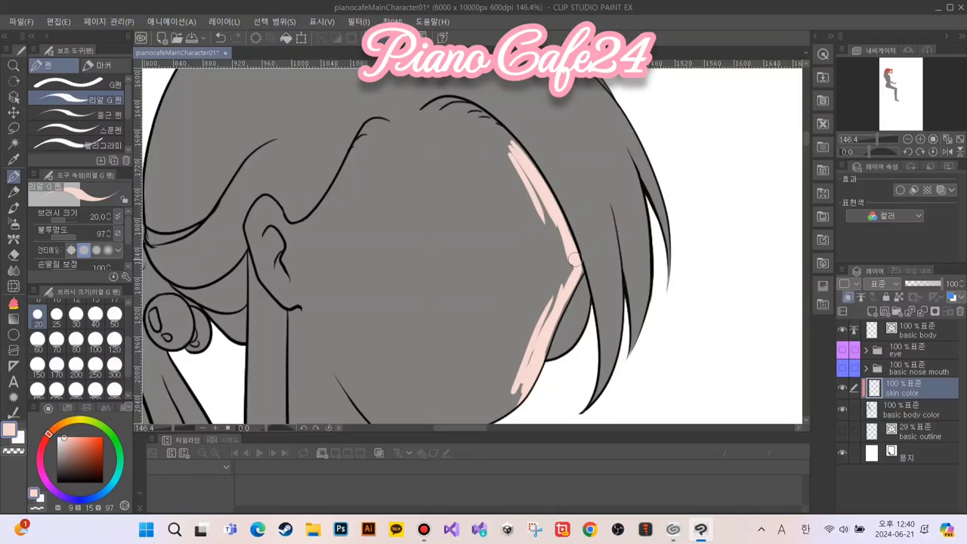
pyautogui.scroll(-2, 574, 258)
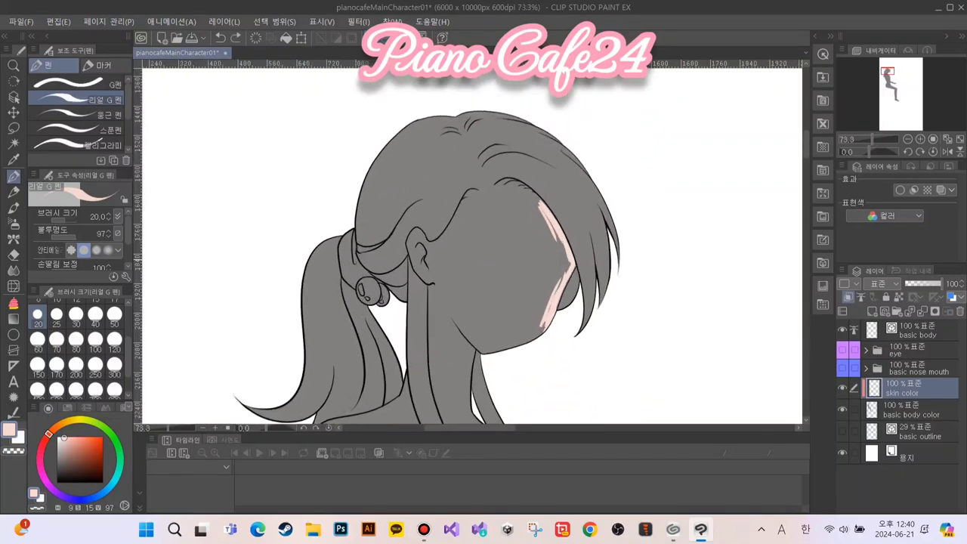
# Undo the thin skin-tone strokes along the bangs and cheek
pyautogui.hotkey('ctrl', 'z')
pyautogui.hotkey('ctrl', 'z')
pyautogui.hotkey('ctrl', 'z')
pyautogui.hotkey('ctrl', 'z')
pyautogui.hotkey('ctrl', 'z')
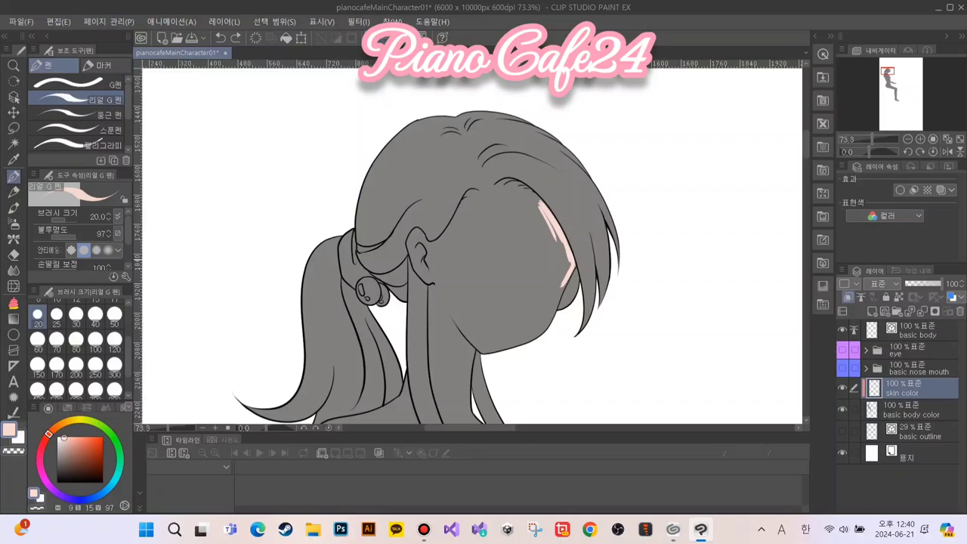
pyautogui.hotkey('ctrl', 'z')
pyautogui.hotkey('ctrl', 'z')
pyautogui.hotkey('ctrl', 'z')
pyautogui.hotkey('ctrl', 'z')
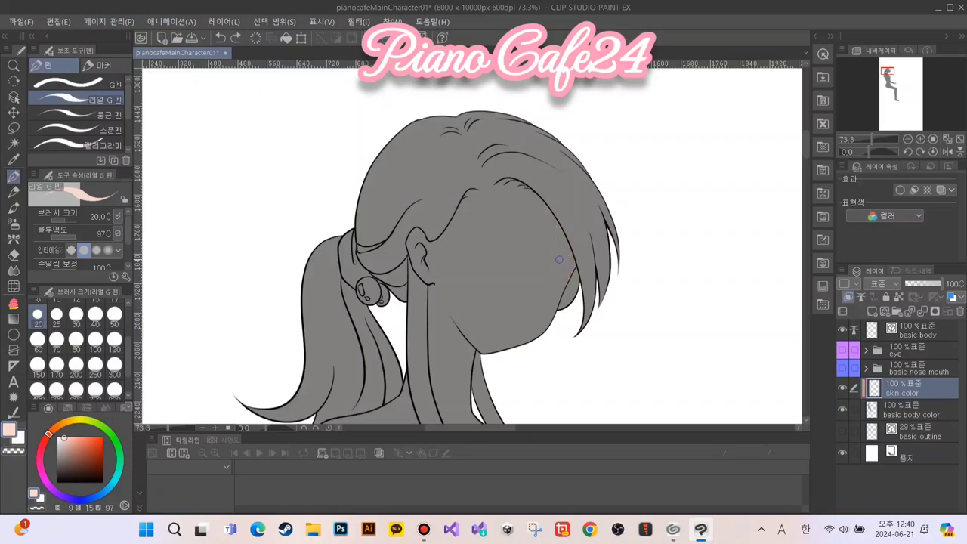
# Paint a skin-tone border just inside the hairline, from the bangs over the forehead and around the ear
pyautogui.scroll(2, 559, 259)
pyautogui.scroll(-1, 578, 269)
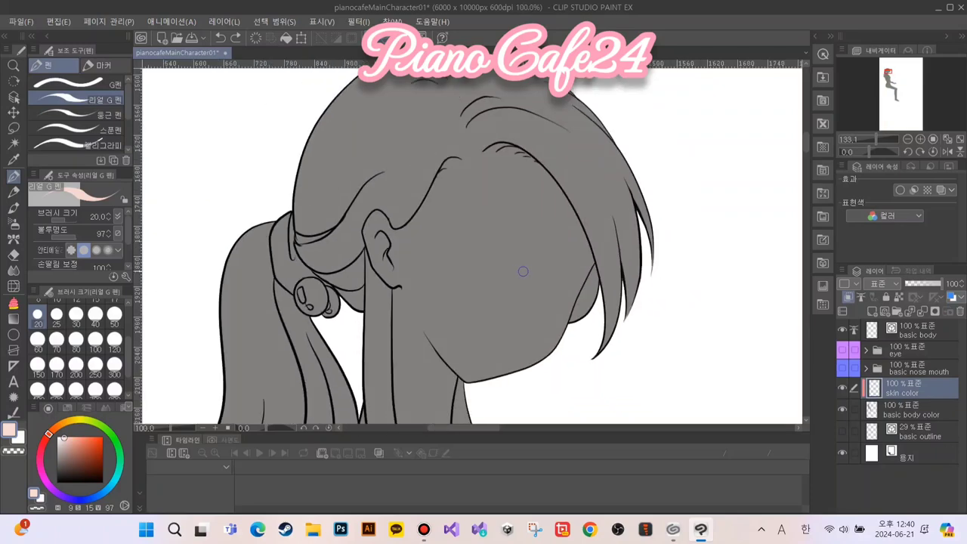
pyautogui.scroll(1, 518, 269)
pyautogui.scroll(-1, 506, 272)
pyautogui.scroll(1, 506, 272)
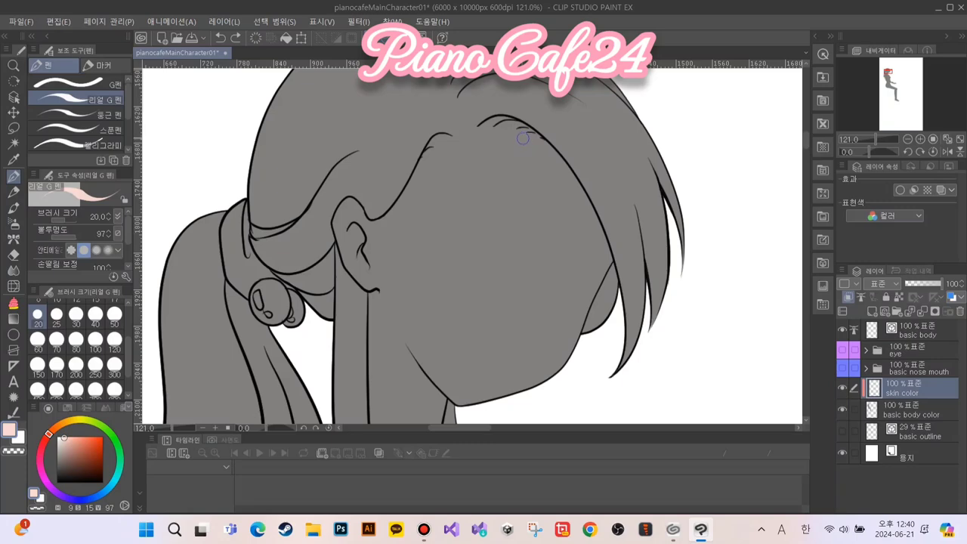
pyautogui.moveTo(601, 247)
pyautogui.mouseDown()
pyautogui.moveTo(582, 205)
pyautogui.moveTo(608, 258)
pyautogui.moveTo(598, 219)
pyautogui.moveTo(608, 259)
pyautogui.moveTo(543, 144)
pyautogui.moveTo(588, 206)
pyautogui.moveTo(553, 159)
pyautogui.moveTo(585, 204)
pyautogui.moveTo(521, 140)
pyautogui.moveTo(555, 160)
pyautogui.moveTo(523, 139)
pyautogui.moveTo(555, 160)
pyautogui.moveTo(544, 143)
pyautogui.moveTo(531, 143)
pyautogui.moveTo(556, 157)
pyautogui.moveTo(500, 137)
pyautogui.moveTo(540, 142)
pyautogui.moveTo(500, 134)
pyautogui.moveTo(542, 143)
pyautogui.moveTo(471, 133)
pyautogui.moveTo(534, 141)
pyautogui.moveTo(476, 133)
pyautogui.moveTo(521, 134)
pyautogui.moveTo(450, 134)
pyautogui.moveTo(470, 133)
pyautogui.moveTo(444, 140)
pyautogui.moveTo(474, 131)
pyautogui.moveTo(432, 153)
pyautogui.moveTo(472, 131)
pyautogui.moveTo(427, 158)
pyautogui.moveTo(453, 135)
pyautogui.moveTo(411, 187)
pyautogui.moveTo(442, 143)
pyautogui.moveTo(413, 187)
pyautogui.moveTo(427, 156)
pyautogui.moveTo(390, 224)
pyautogui.moveTo(423, 169)
pyautogui.moveTo(382, 228)
pyautogui.moveTo(372, 228)
pyautogui.moveTo(387, 210)
pyautogui.moveTo(377, 227)
pyautogui.moveTo(345, 205)
pyautogui.moveTo(348, 260)
pyautogui.moveTo(338, 227)
pyautogui.moveTo(370, 287)
pyautogui.mouseUp()
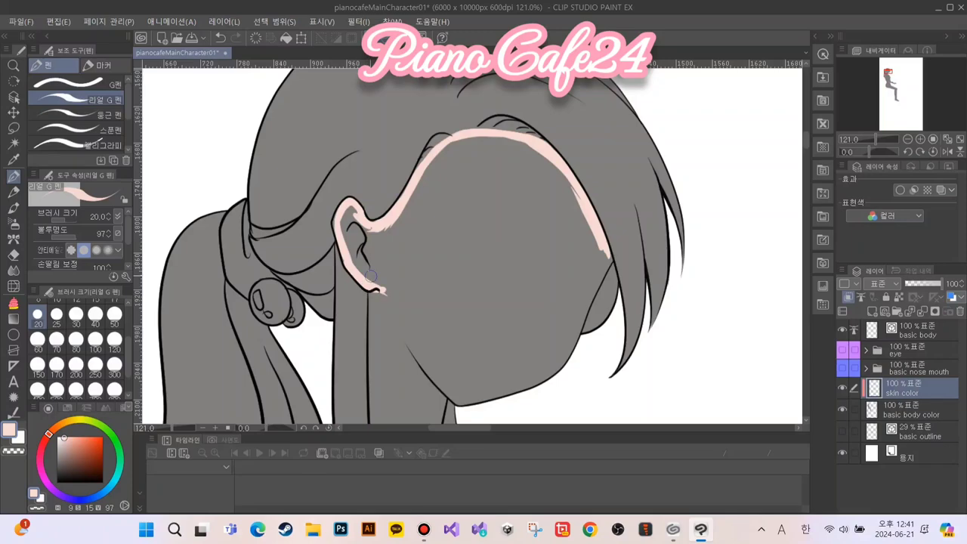
# Continue the skin-tone border from below the ear down the neck, along the inner edge of the long side lock
pyautogui.scroll(-5, 469, 242)
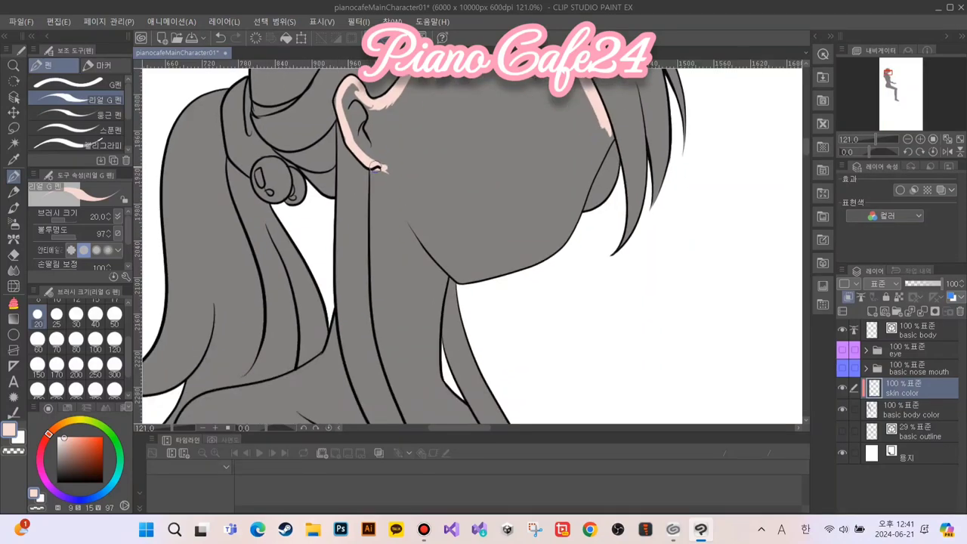
pyautogui.moveTo(378, 168); pyautogui.dragTo(374, 296)
pyautogui.moveTo(376, 206); pyautogui.dragTo(381, 326)
pyautogui.moveTo(376, 250); pyautogui.dragTo(394, 365)
pyautogui.moveTo(375, 280); pyautogui.dragTo(393, 389)
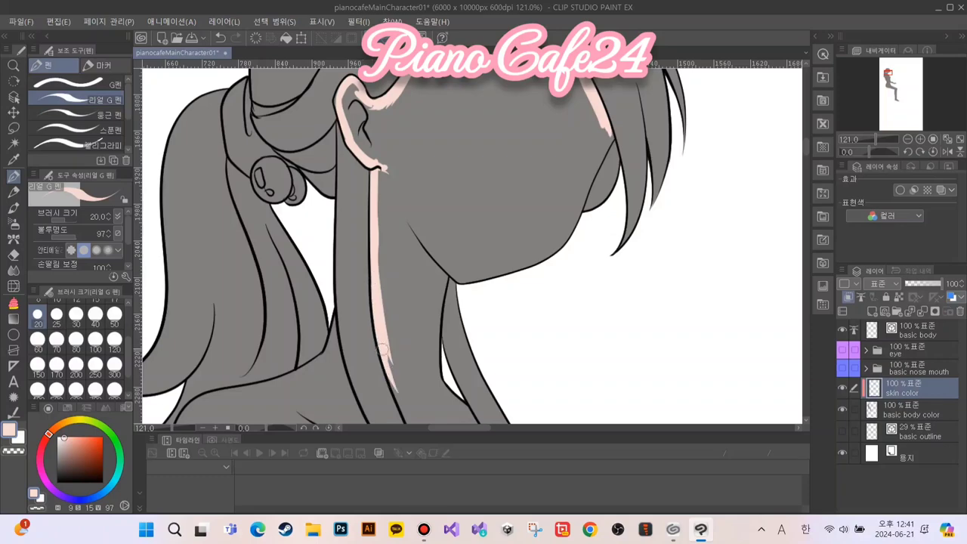
# Extend the skin-tone border along the rest of the side lock and past its tip onto the chest
pyautogui.scroll(-5, 344, 360)
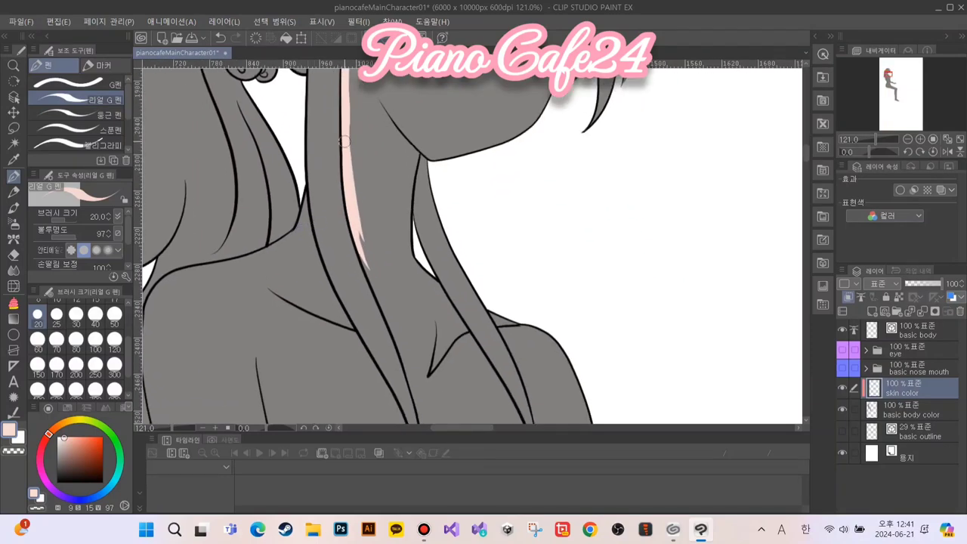
pyautogui.moveTo(345, 134); pyautogui.dragTo(355, 219)
pyautogui.moveTo(350, 167); pyautogui.dragTo(377, 287)
pyautogui.moveTo(357, 225)
pyautogui.mouseDown()
pyautogui.moveTo(385, 317)
pyautogui.moveTo(422, 385)
pyautogui.mouseUp()
pyautogui.moveTo(383, 294); pyautogui.dragTo(419, 385)
pyautogui.moveTo(392, 317)
pyautogui.mouseDown()
pyautogui.moveTo(407, 354)
pyautogui.moveTo(389, 321)
pyautogui.moveTo(414, 386)
pyautogui.mouseUp()
pyautogui.moveTo(388, 319)
pyautogui.mouseDown()
pyautogui.moveTo(414, 384)
pyautogui.moveTo(375, 243)
pyautogui.moveTo(396, 327)
pyautogui.mouseUp()
pyautogui.moveTo(367, 233)
pyautogui.mouseDown()
pyautogui.moveTo(394, 332)
pyautogui.moveTo(389, 311)
pyautogui.mouseUp()
pyautogui.moveTo(376, 268)
pyautogui.mouseDown()
pyautogui.moveTo(396, 343)
pyautogui.moveTo(394, 385)
pyautogui.mouseUp()
pyautogui.moveTo(386, 316)
pyautogui.mouseDown()
pyautogui.moveTo(391, 372)
pyautogui.moveTo(370, 386)
pyautogui.mouseUp()
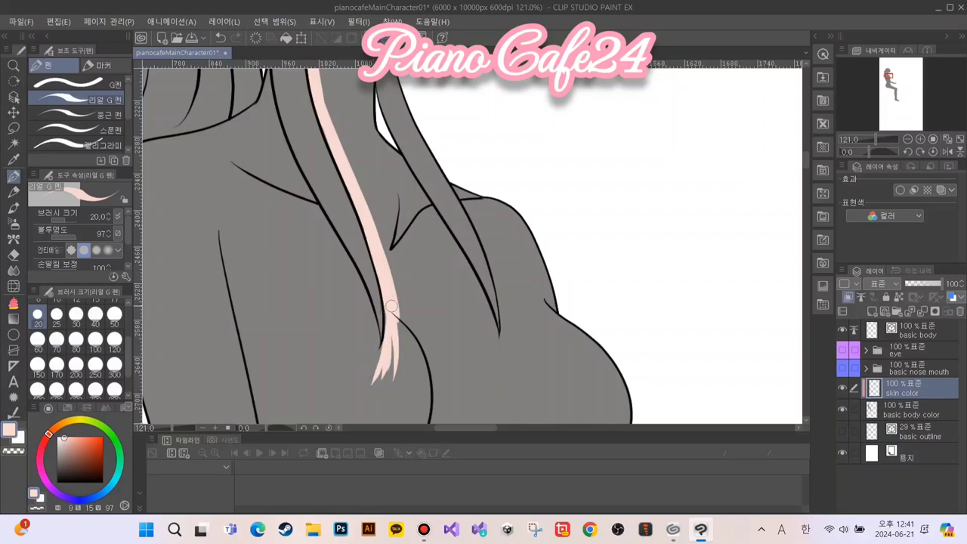
# Enlarge the brush size to 300 and paint the head, torso and arms with the skin tone
pyautogui.scroll(-4, 380, 369)
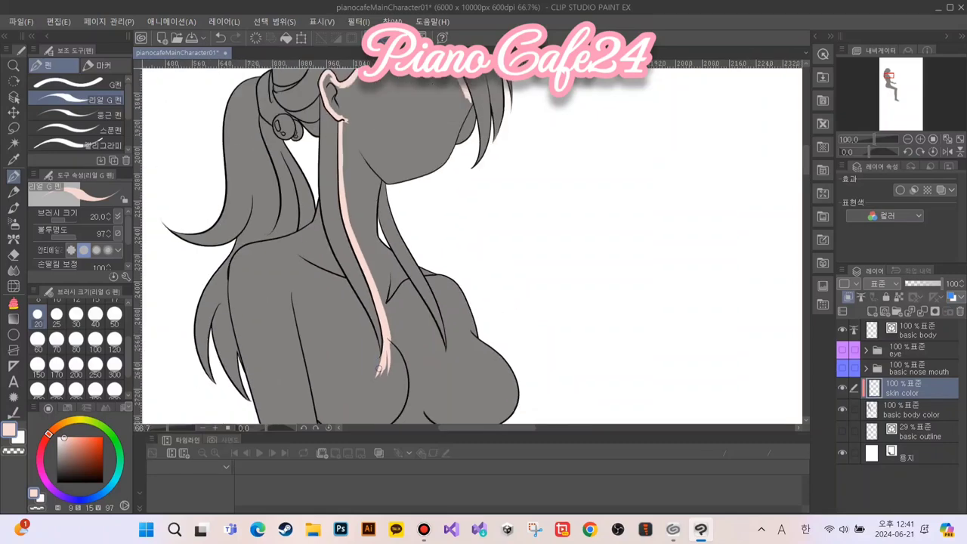
pyautogui.scroll(-2, 380, 369)
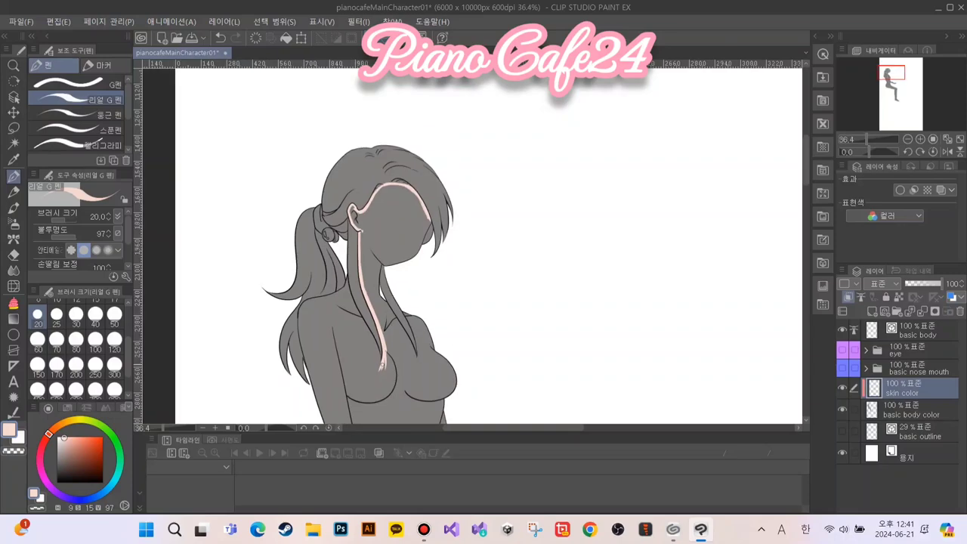
pyautogui.scroll(1, 381, 367)
pyautogui.scroll(-1, 382, 366)
pyautogui.scroll(-1, 381, 366)
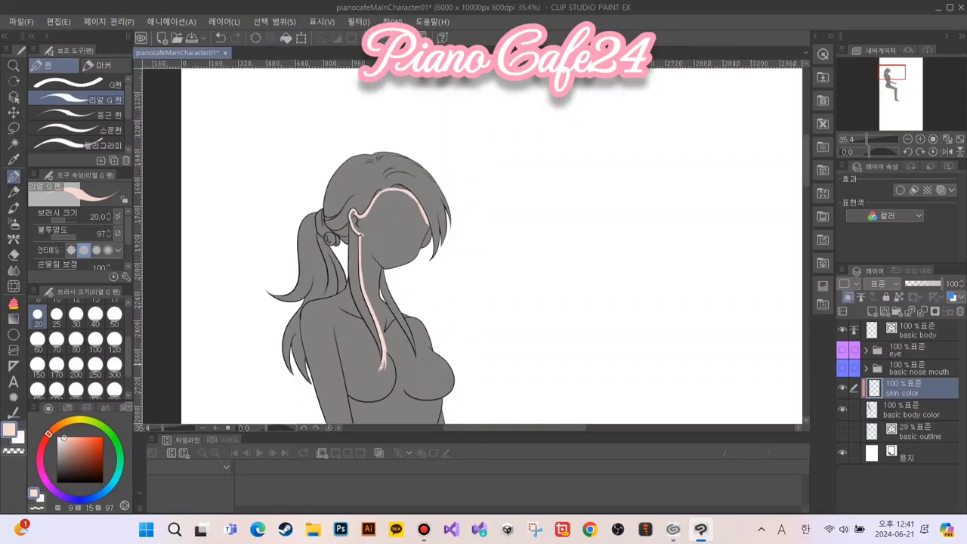
pyautogui.moveTo(280, 305); pyautogui.dragTo(297, 269)
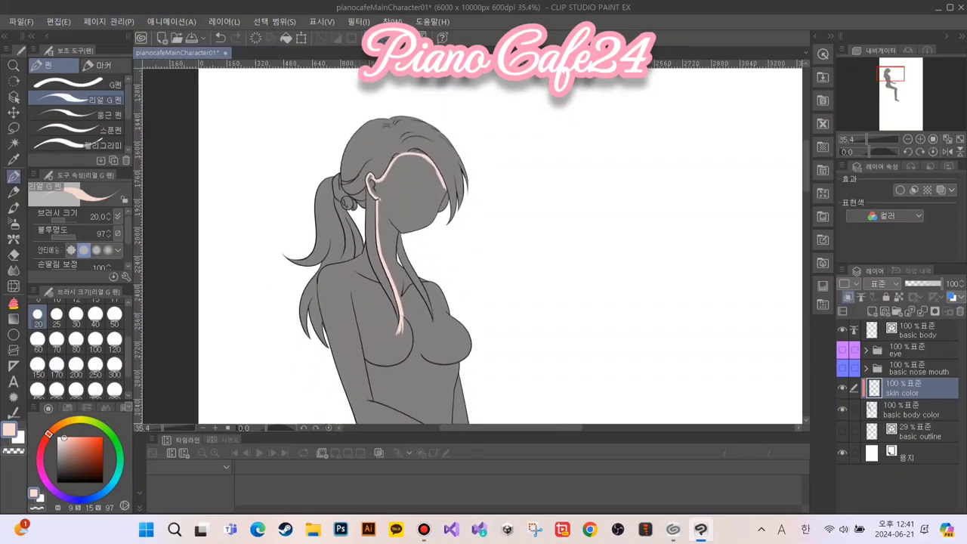
pyautogui.click(114, 364)
pyautogui.scroll(-2, 383, 172)
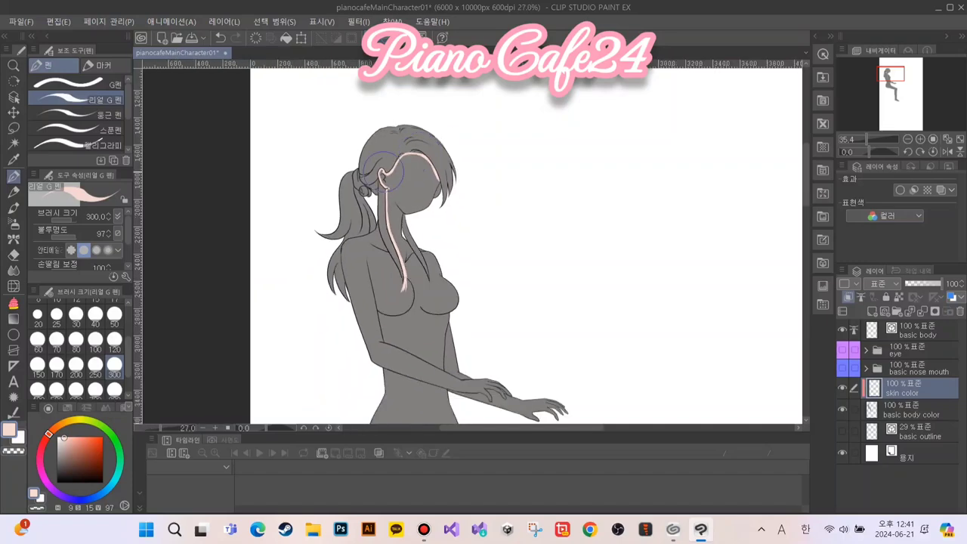
pyautogui.moveTo(385, 103); pyautogui.dragTo(456, 195)
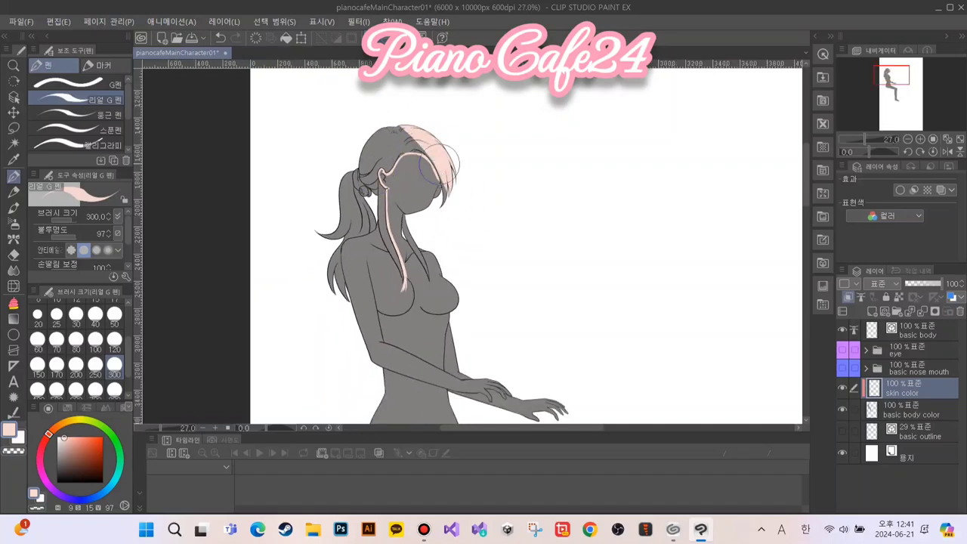
pyautogui.moveTo(441, 162)
pyautogui.mouseDown()
pyautogui.moveTo(385, 97)
pyautogui.moveTo(446, 222)
pyautogui.moveTo(383, 136)
pyautogui.moveTo(393, 125)
pyautogui.moveTo(415, 226)
pyautogui.moveTo(378, 178)
pyautogui.moveTo(400, 221)
pyautogui.moveTo(363, 189)
pyautogui.moveTo(371, 257)
pyautogui.moveTo(347, 219)
pyautogui.moveTo(342, 172)
pyautogui.moveTo(320, 266)
pyautogui.moveTo(351, 257)
pyautogui.moveTo(408, 317)
pyautogui.moveTo(453, 306)
pyautogui.moveTo(457, 294)
pyautogui.moveTo(411, 260)
pyautogui.moveTo(435, 340)
pyautogui.moveTo(355, 345)
pyautogui.moveTo(332, 205)
pyautogui.mouseUp()
pyautogui.moveTo(347, 132)
pyautogui.mouseDown()
pyautogui.moveTo(389, 189)
pyautogui.moveTo(325, 136)
pyautogui.moveTo(321, 181)
pyautogui.moveTo(374, 261)
pyautogui.moveTo(415, 227)
pyautogui.moveTo(537, 259)
pyautogui.moveTo(457, 277)
pyautogui.moveTo(483, 259)
pyautogui.moveTo(381, 234)
pyautogui.moveTo(400, 200)
pyautogui.moveTo(377, 185)
pyautogui.moveTo(377, 278)
pyautogui.moveTo(324, 118)
pyautogui.mouseUp()
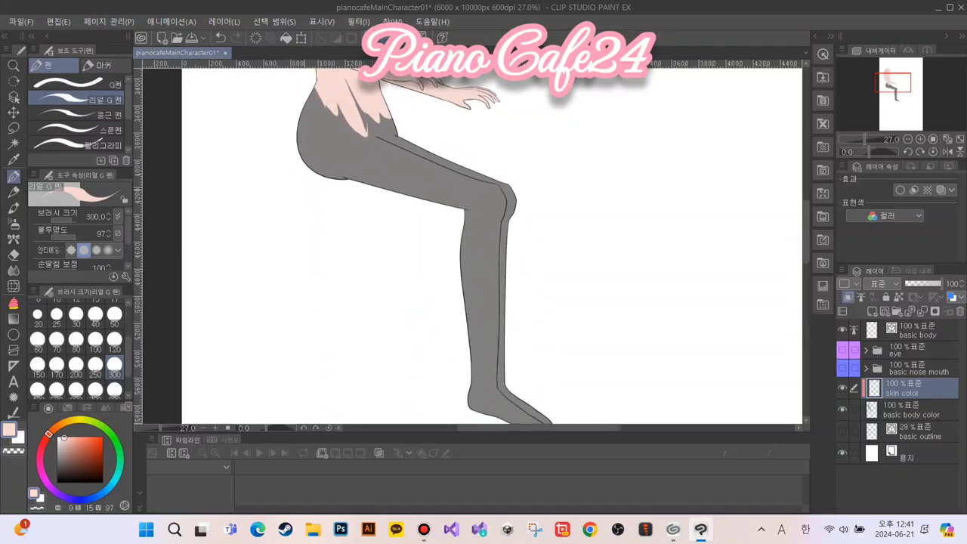
# Cover the hips, thighs, lower legs and feet with the skin tone, filling the remaining grey areas
pyautogui.moveTo(503, 192)
pyautogui.mouseDown()
pyautogui.moveTo(373, 131)
pyautogui.moveTo(382, 234)
pyautogui.mouseUp()
pyautogui.scroll(-4, 373, 131)
pyautogui.moveTo(471, 250)
pyautogui.mouseDown()
pyautogui.moveTo(392, 184)
pyautogui.moveTo(405, 242)
pyautogui.moveTo(395, 230)
pyautogui.moveTo(382, 247)
pyautogui.moveTo(373, 228)
pyautogui.moveTo(428, 244)
pyautogui.moveTo(389, 206)
pyautogui.moveTo(473, 281)
pyautogui.moveTo(421, 223)
pyautogui.moveTo(441, 259)
pyautogui.moveTo(401, 225)
pyautogui.moveTo(473, 281)
pyautogui.mouseUp()
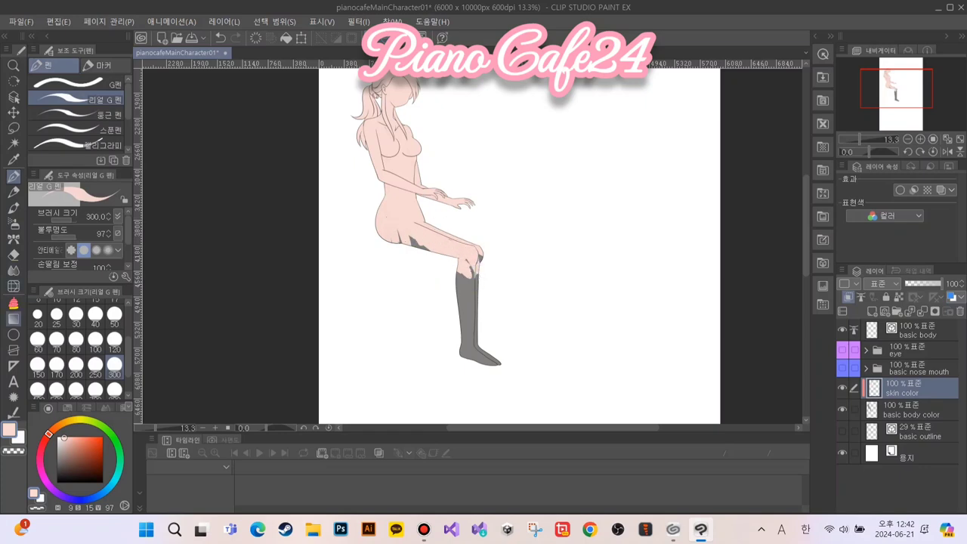
pyautogui.press('g')
pyautogui.moveTo(354, 186)
pyautogui.mouseDown()
pyautogui.moveTo(412, 381)
pyautogui.moveTo(370, 183)
pyautogui.moveTo(355, 185)
pyautogui.moveTo(401, 220)
pyautogui.mouseUp()
pyautogui.scroll(-2, 398, 204)
pyautogui.scroll(1, 397, 204)
pyautogui.moveTo(342, 236); pyautogui.dragTo(354, 369)
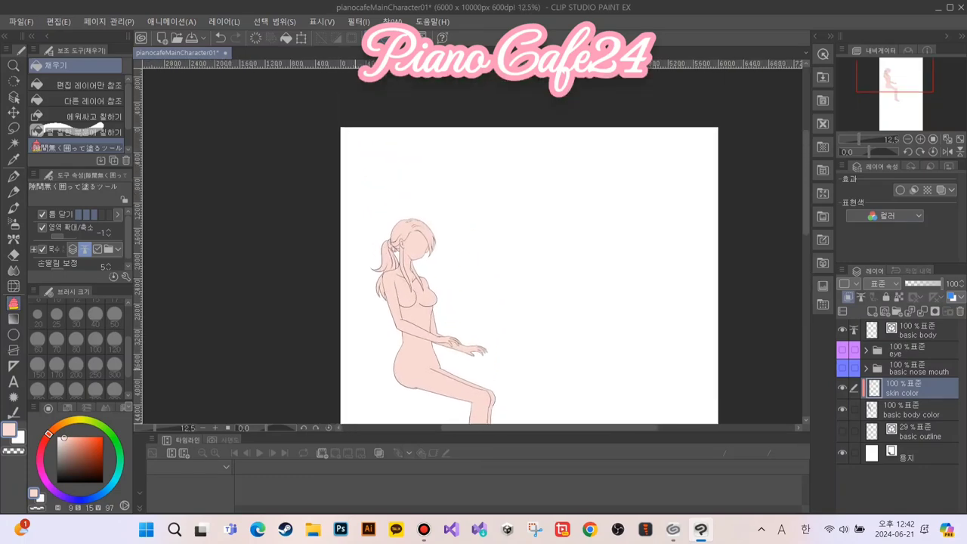
# Return to the Real G-pen and set its brush size to 20 for detail work on the head
pyautogui.scroll(5, 353, 369)
pyautogui.moveTo(432, 122); pyautogui.dragTo(326, 292)
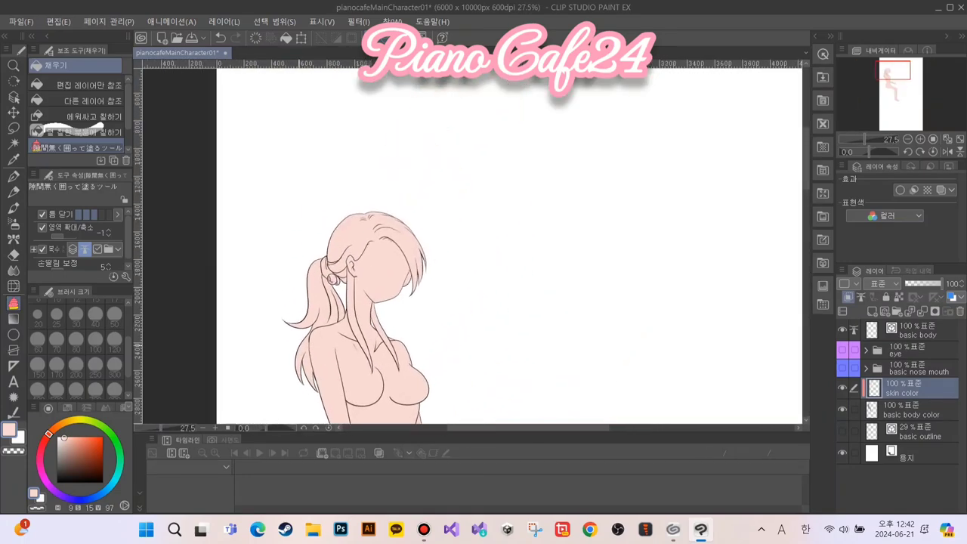
pyautogui.scroll(4, 326, 291)
pyautogui.scroll(1, 423, 249)
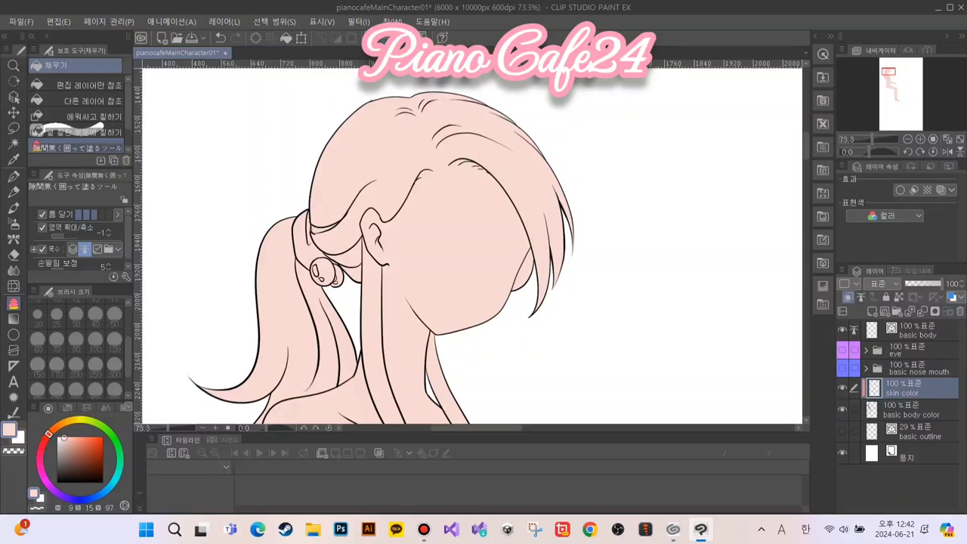
pyautogui.press('p')
pyautogui.scroll(1, 646, 280)
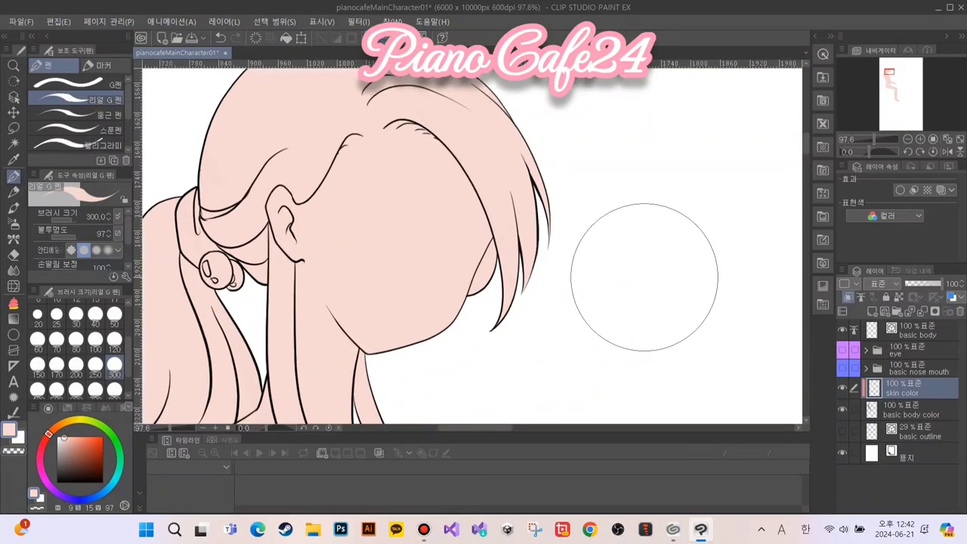
pyautogui.scroll(-1, 643, 278)
pyautogui.click(37, 317)
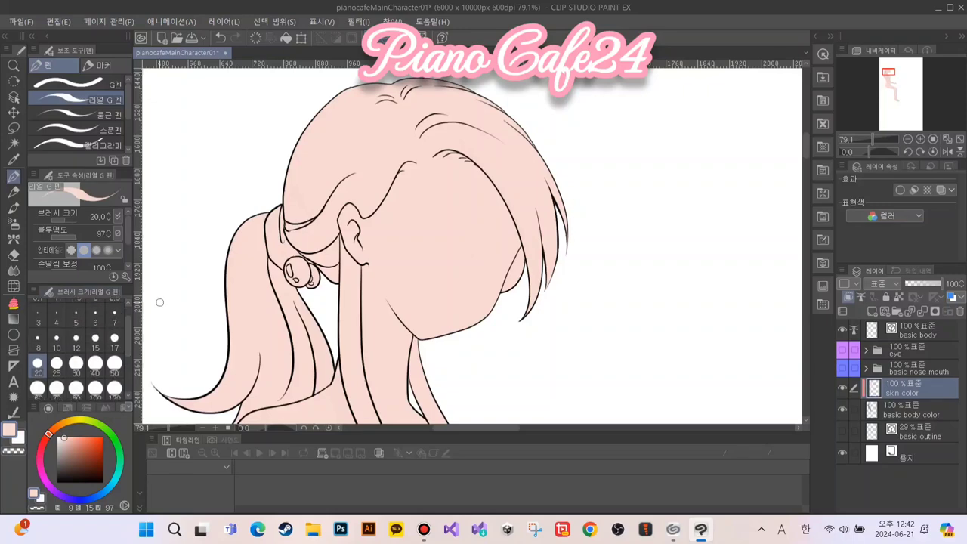
pyautogui.scroll(-1, 463, 209)
pyautogui.scroll(1, 464, 209)
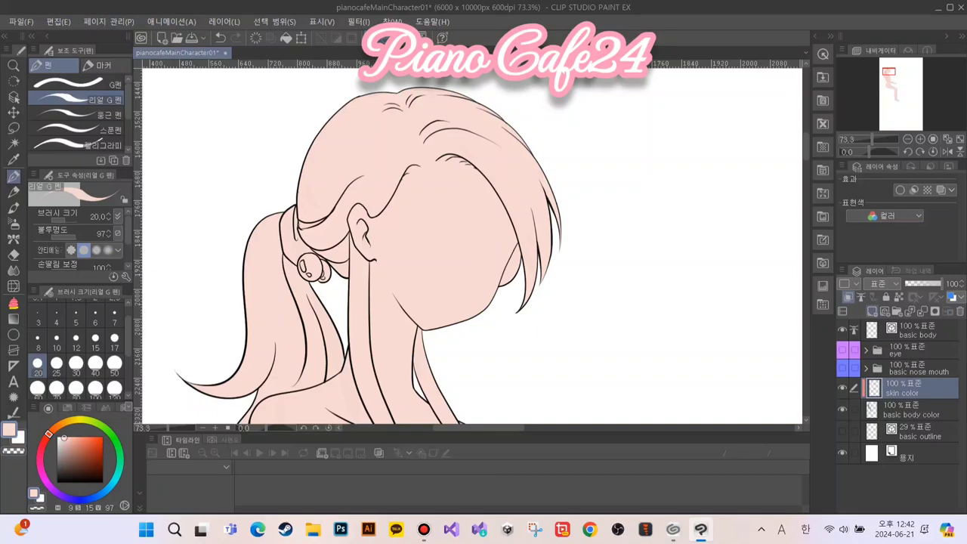
# Add a new raster layer above the skin color layer and name it hair color
pyautogui.click(872, 312)
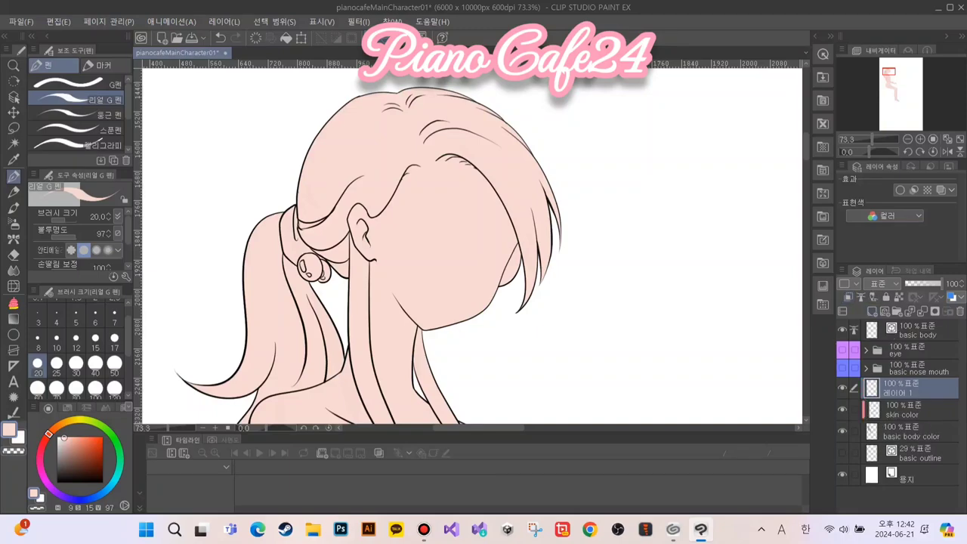
pyautogui.doubleClick(899, 393)
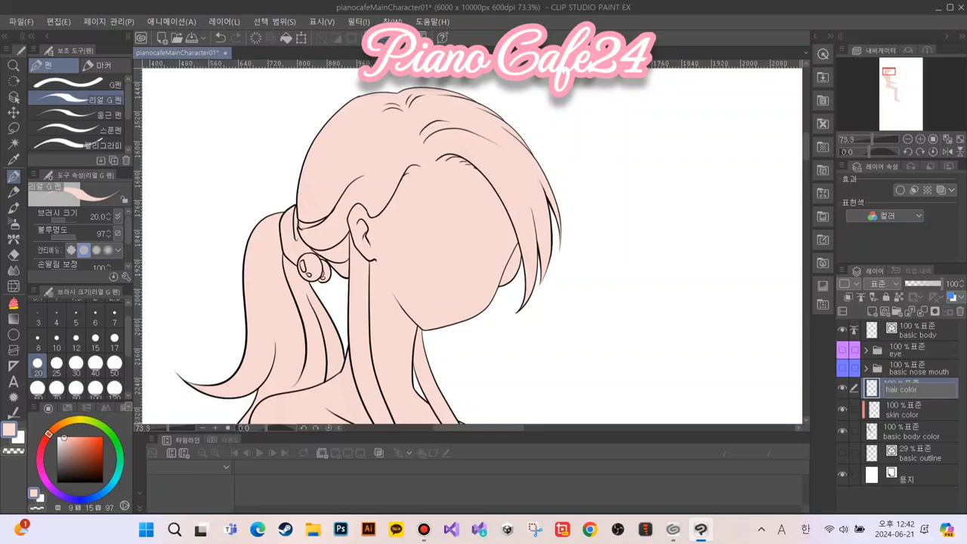
pyautogui.press('Return')
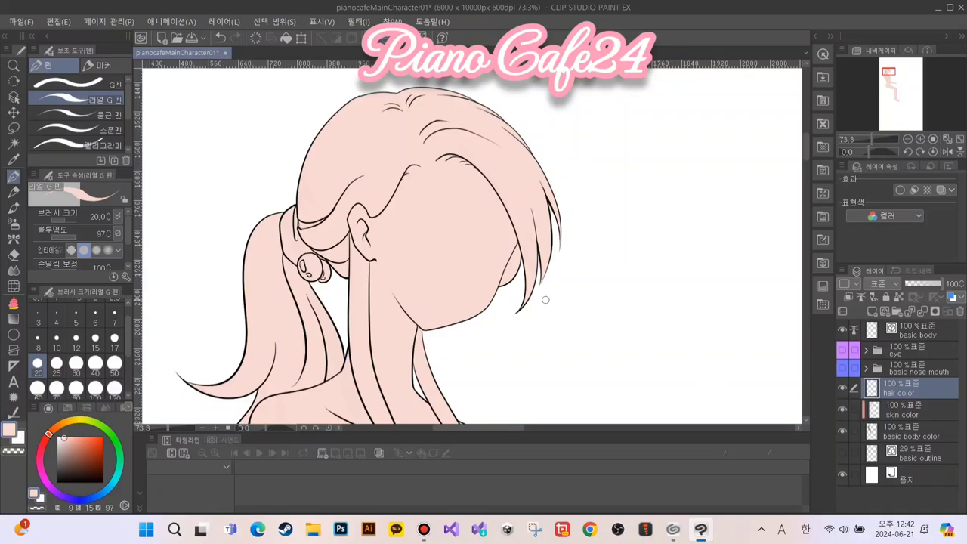
# Choose a light pink drawing colour with hue 323, saturation 40 and value 93 for the hair
pyautogui.scroll(1, 546, 299)
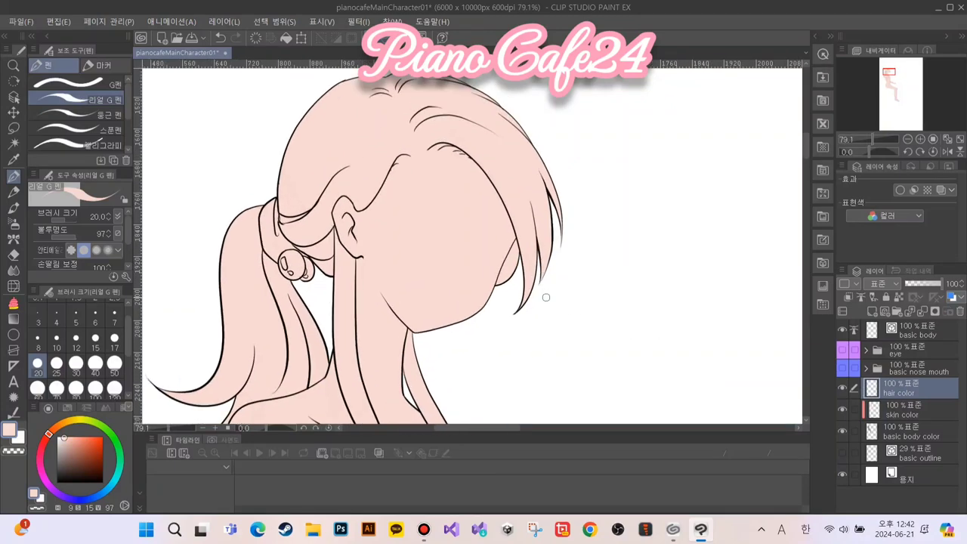
pyautogui.moveTo(297, 202); pyautogui.dragTo(293, 286)
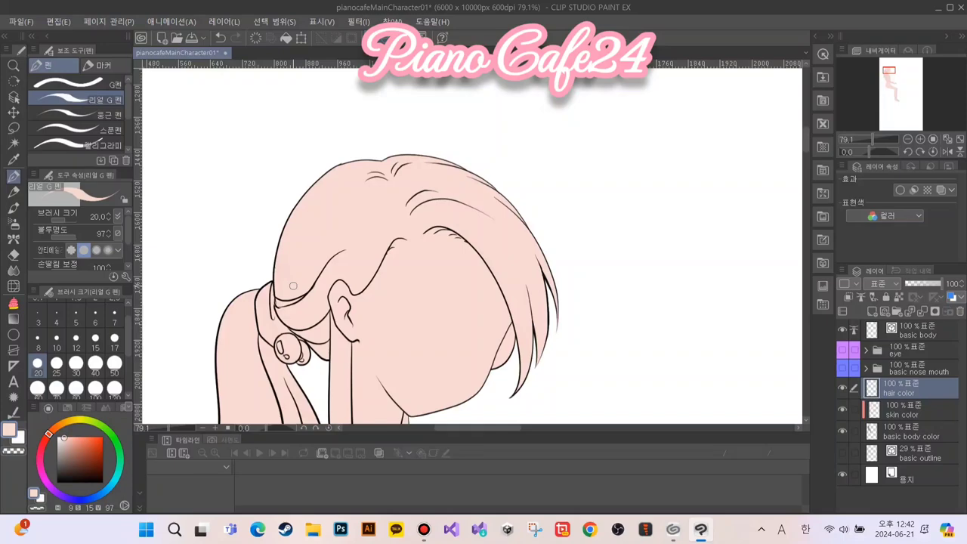
pyautogui.scroll(4, 401, 252)
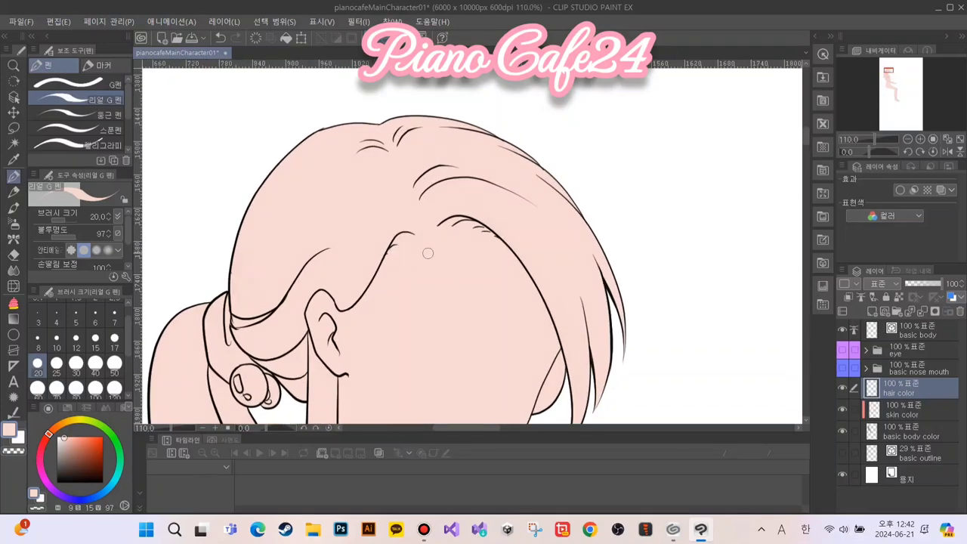
pyautogui.moveTo(352, 323); pyautogui.dragTo(299, 270)
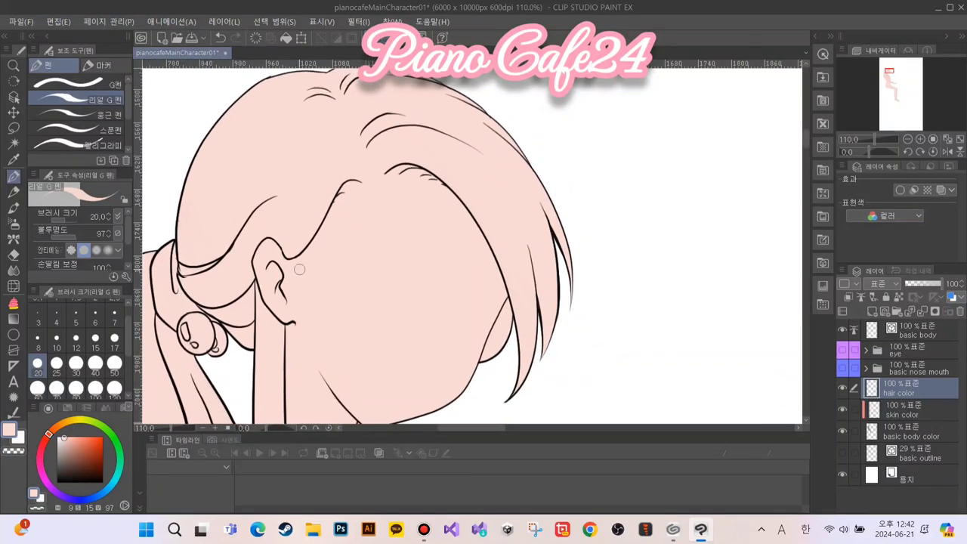
pyautogui.scroll(-2, 299, 269)
pyautogui.scroll(1, 300, 270)
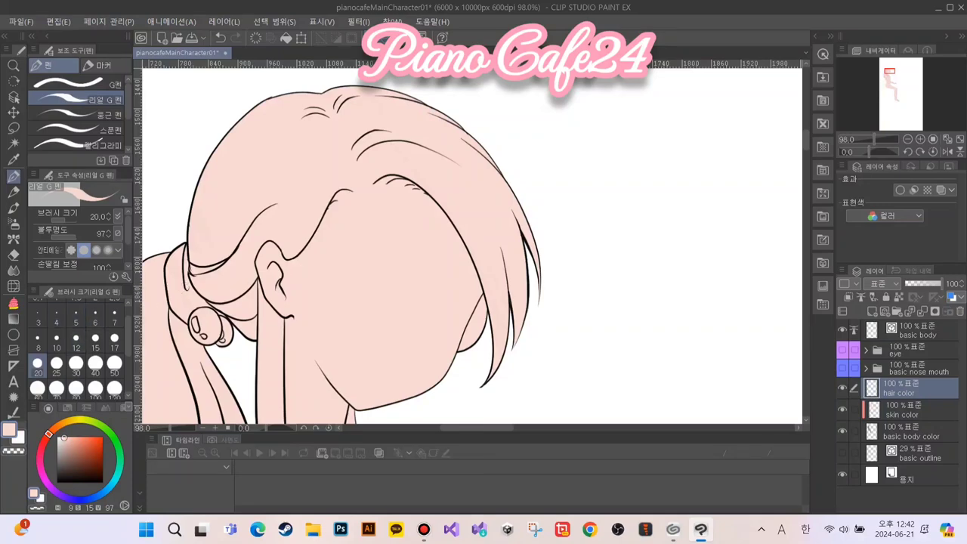
pyautogui.click(41, 452)
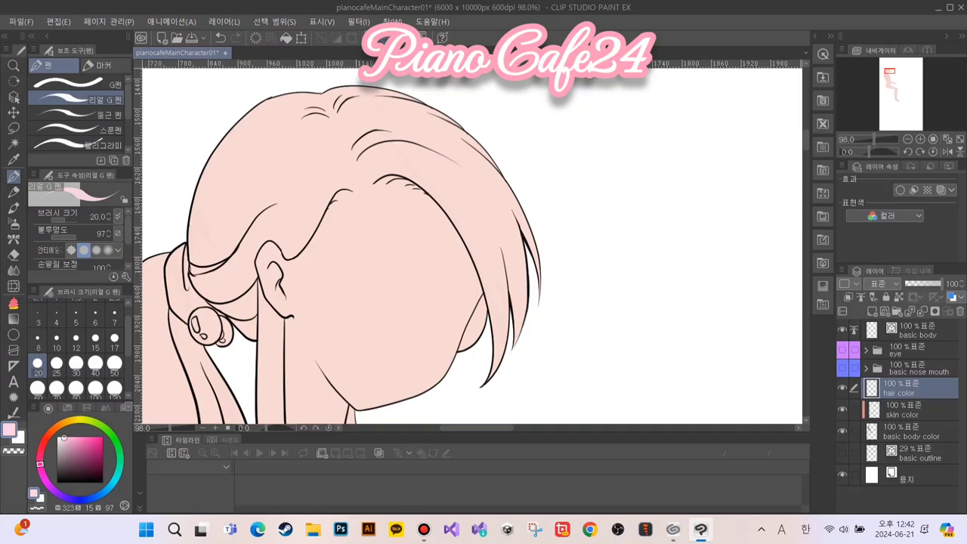
pyautogui.click(70, 449)
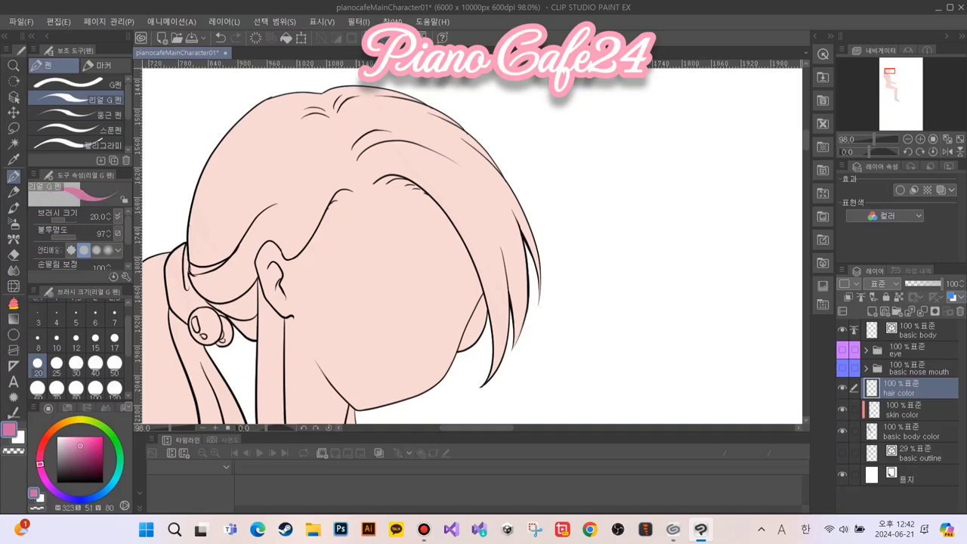
pyautogui.click(81, 439)
pyautogui.click(74, 439)
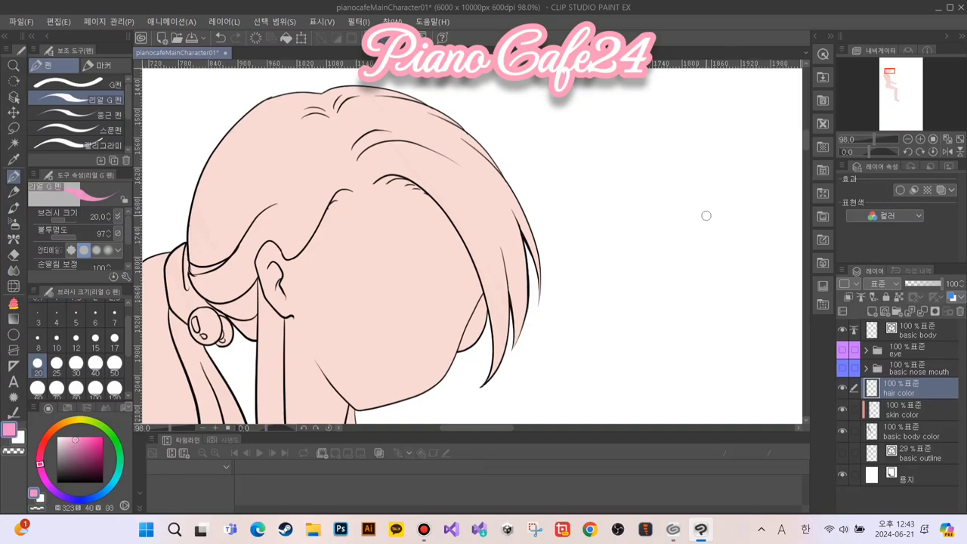
# Undo the pink test stroke, hide the skin color layer and clip the hair color layer to the layer below
pyautogui.moveTo(442, 101); pyautogui.dragTo(544, 271)
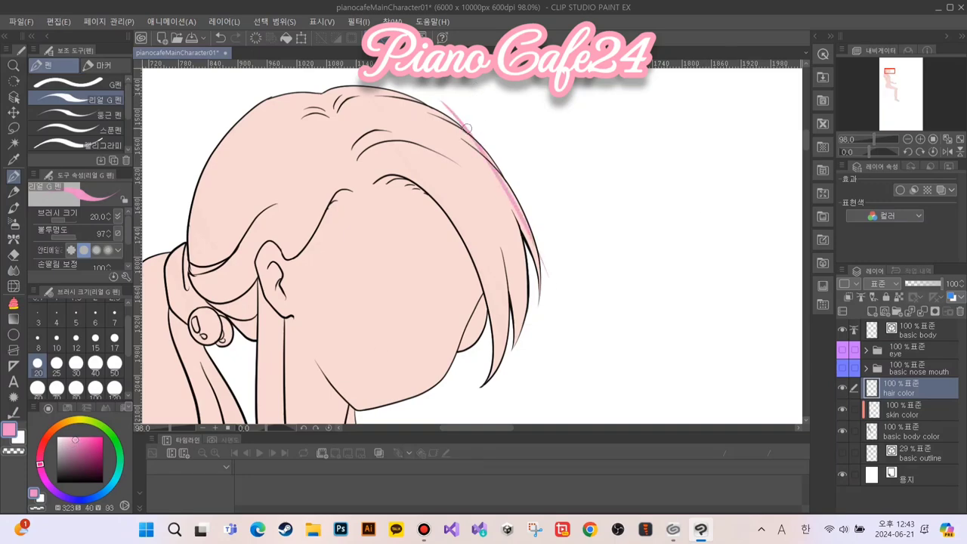
pyautogui.hotkey('ctrl', 'z')
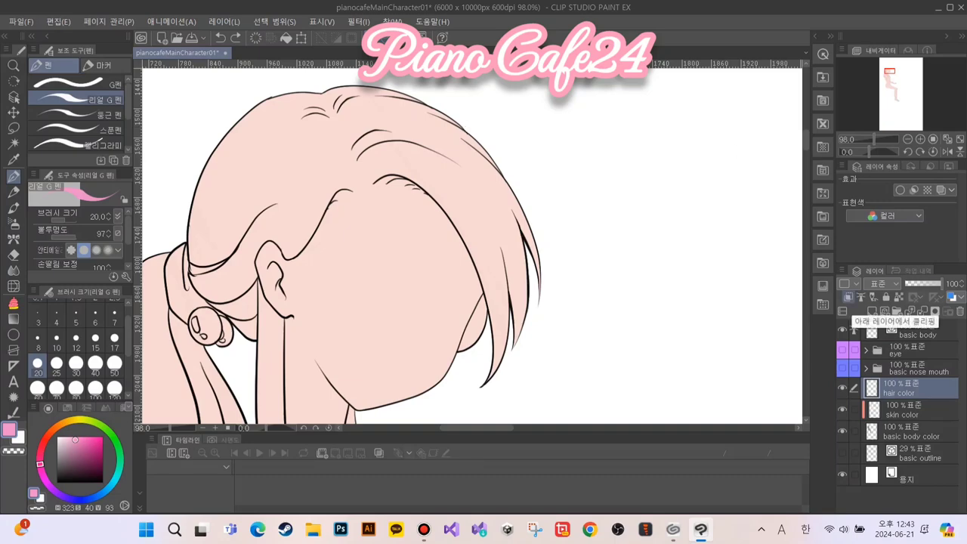
pyautogui.click(951, 297)
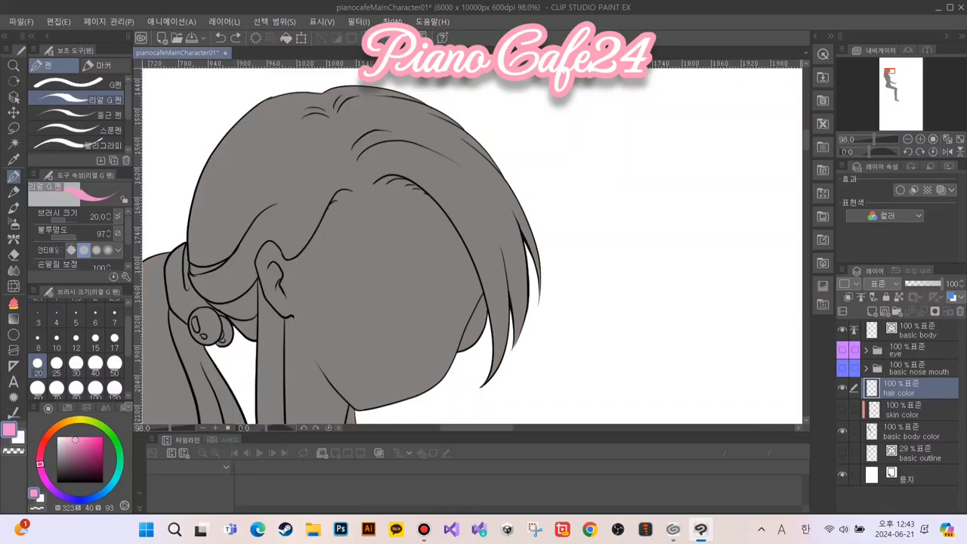
pyautogui.click(848, 297)
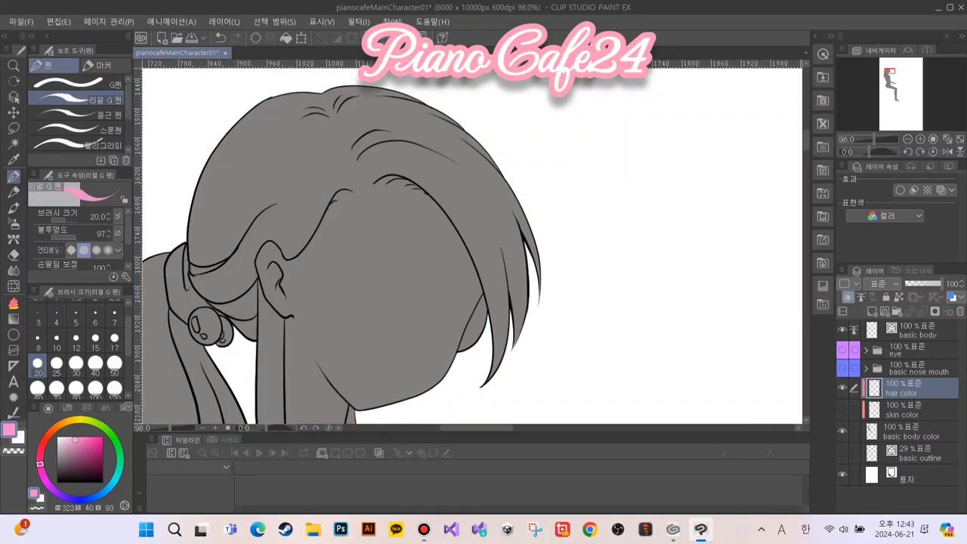
# Paint pink over the outer strands of the bangs and along their inner edge beside the face
pyautogui.moveTo(435, 109)
pyautogui.mouseDown()
pyautogui.moveTo(493, 164)
pyautogui.moveTo(461, 139)
pyautogui.moveTo(507, 187)
pyautogui.moveTo(453, 119)
pyautogui.moveTo(538, 249)
pyautogui.moveTo(466, 133)
pyautogui.moveTo(534, 246)
pyautogui.moveTo(515, 216)
pyautogui.moveTo(526, 247)
pyautogui.moveTo(482, 164)
pyautogui.moveTo(528, 260)
pyautogui.mouseUp()
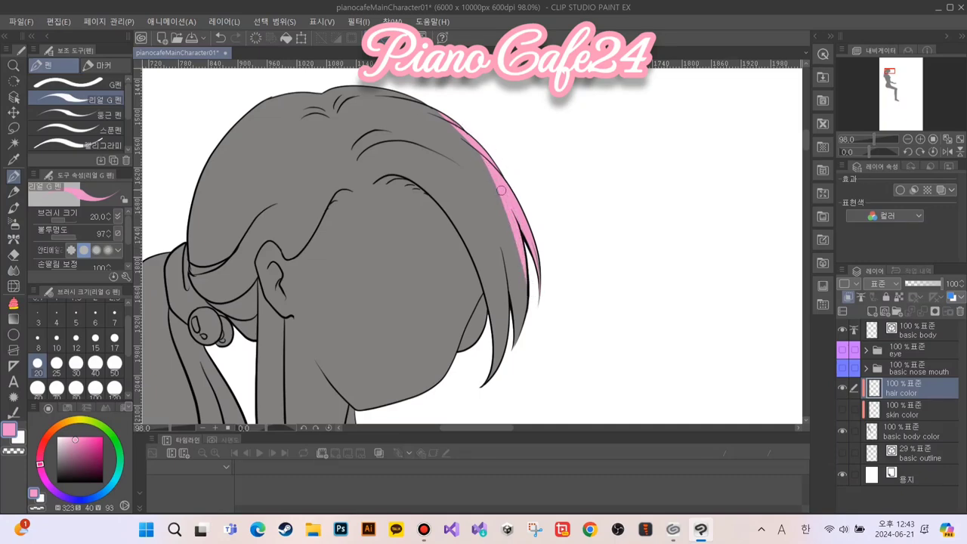
pyautogui.moveTo(500, 191)
pyautogui.mouseDown()
pyautogui.moveTo(527, 338)
pyautogui.moveTo(516, 222)
pyautogui.moveTo(520, 345)
pyautogui.moveTo(528, 267)
pyautogui.moveTo(512, 374)
pyautogui.moveTo(497, 224)
pyautogui.moveTo(515, 379)
pyautogui.moveTo(495, 216)
pyautogui.moveTo(519, 318)
pyautogui.moveTo(502, 235)
pyautogui.moveTo(485, 208)
pyautogui.moveTo(491, 172)
pyautogui.moveTo(512, 240)
pyautogui.mouseUp()
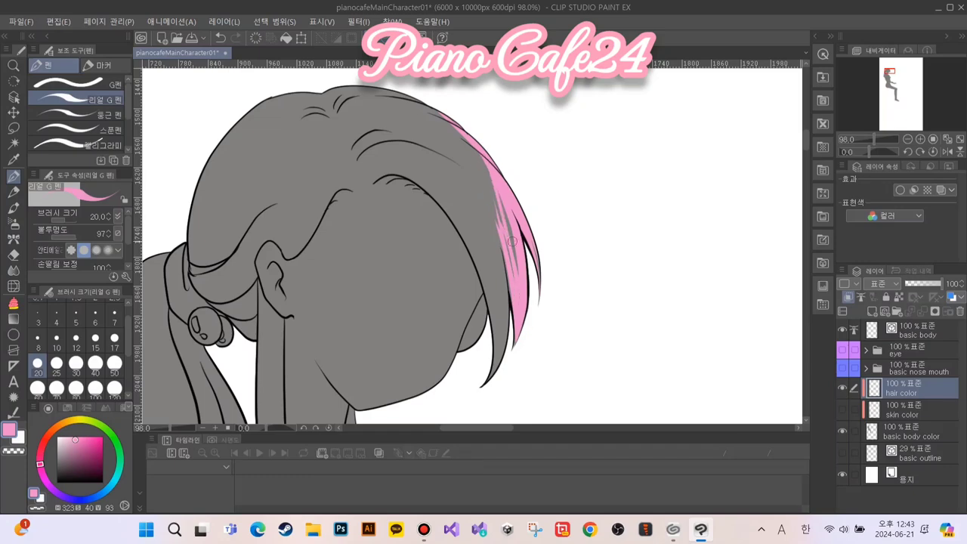
pyautogui.moveTo(429, 176)
pyautogui.mouseDown()
pyautogui.moveTo(489, 276)
pyautogui.moveTo(429, 187)
pyautogui.moveTo(460, 222)
pyautogui.mouseUp()
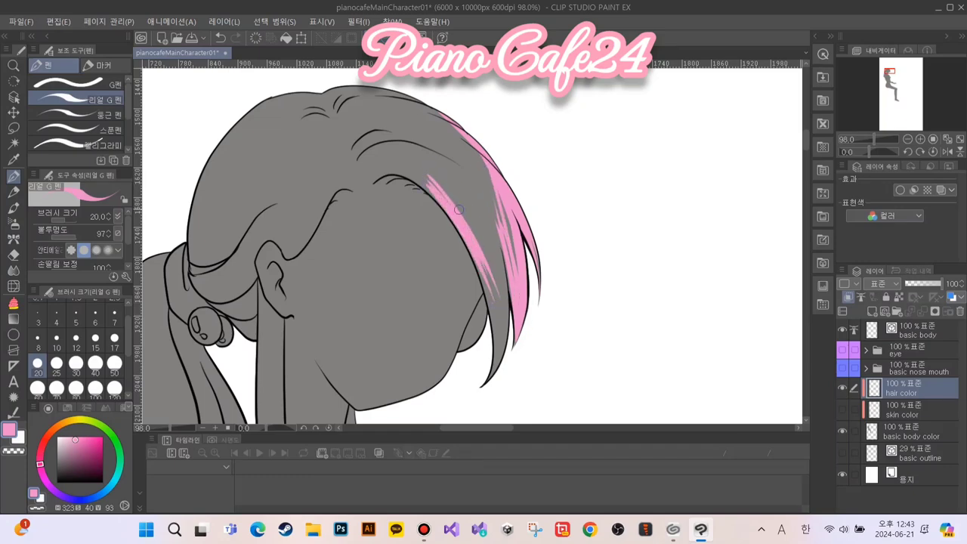
pyautogui.scroll(4, 458, 209)
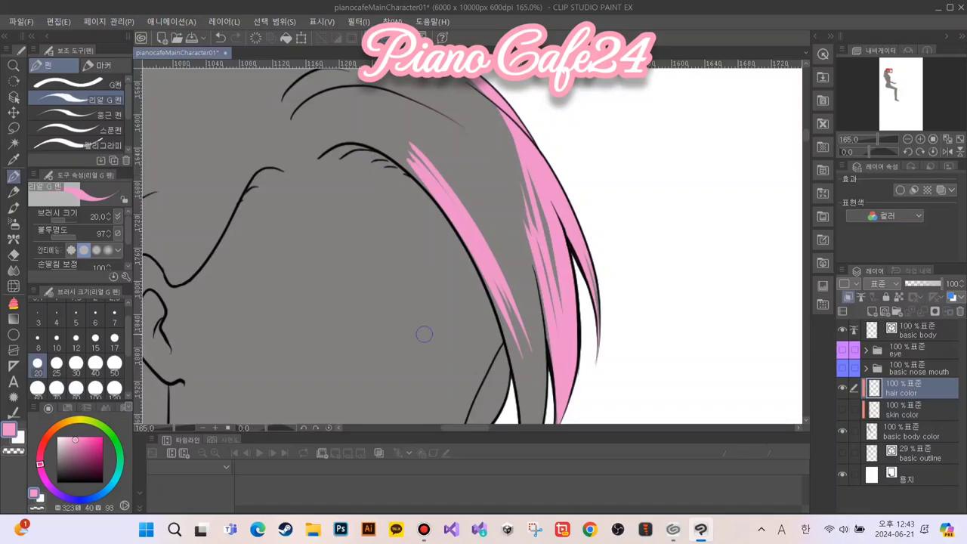
pyautogui.moveTo(459, 259)
pyautogui.mouseDown()
pyautogui.moveTo(414, 131)
pyautogui.moveTo(493, 263)
pyautogui.mouseUp()
pyautogui.moveTo(444, 142); pyautogui.dragTo(477, 255)
pyautogui.moveTo(456, 177); pyautogui.dragTo(482, 310)
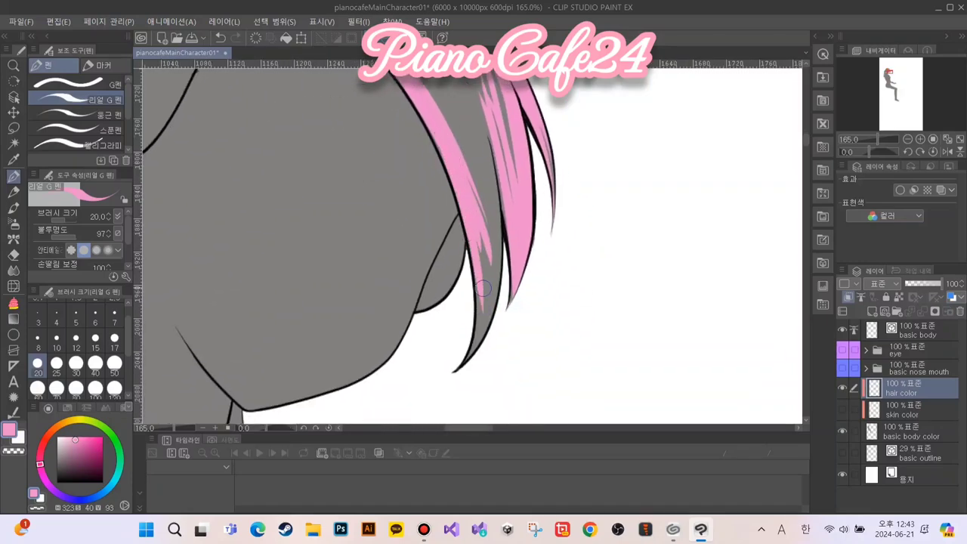
# Fill the lowest bang strand with pink down to its pointed tip, joining it to the neighbouring strand
pyautogui.moveTo(473, 198); pyautogui.dragTo(487, 323)
pyautogui.moveTo(483, 228); pyautogui.dragTo(488, 317)
pyautogui.moveTo(481, 173)
pyautogui.mouseDown()
pyautogui.moveTo(496, 304)
pyautogui.moveTo(502, 254)
pyautogui.mouseUp()
pyautogui.moveTo(500, 192); pyautogui.dragTo(507, 283)
pyautogui.moveTo(484, 165); pyautogui.dragTo(490, 338)
pyautogui.moveTo(493, 258); pyautogui.dragTo(467, 364)
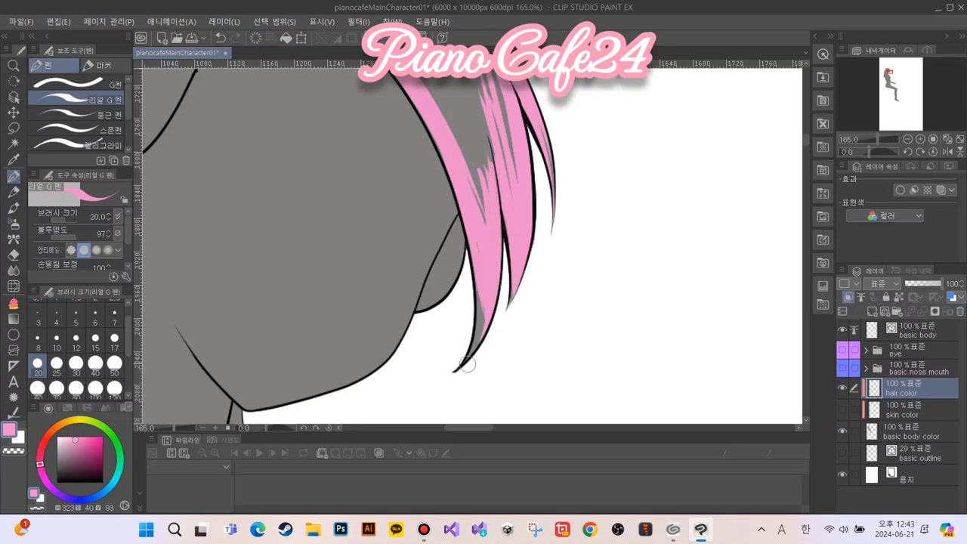
# Cover the remaining grey along the lowest bang strand's inner edge and at its pointed tip with pink
pyautogui.moveTo(485, 302); pyautogui.dragTo(475, 352)
pyautogui.moveTo(478, 284); pyautogui.dragTo(467, 376)
pyautogui.moveTo(476, 258); pyautogui.dragTo(460, 383)
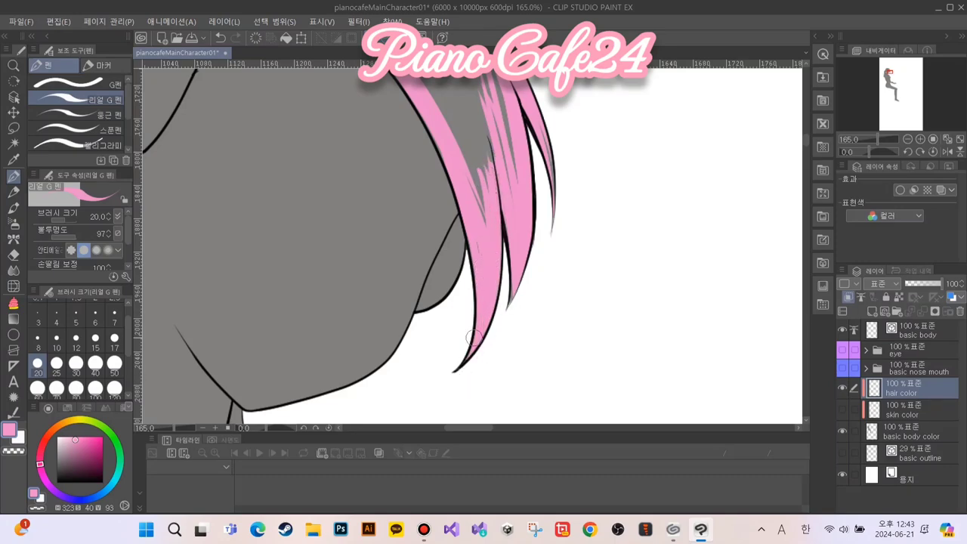
pyautogui.moveTo(473, 337); pyautogui.dragTo(471, 355)
# Extend the pink along the inner edge of the bangs up to the forehead hairline, covering the fine hair strokes there
pyautogui.moveTo(400, 135); pyautogui.dragTo(465, 296)
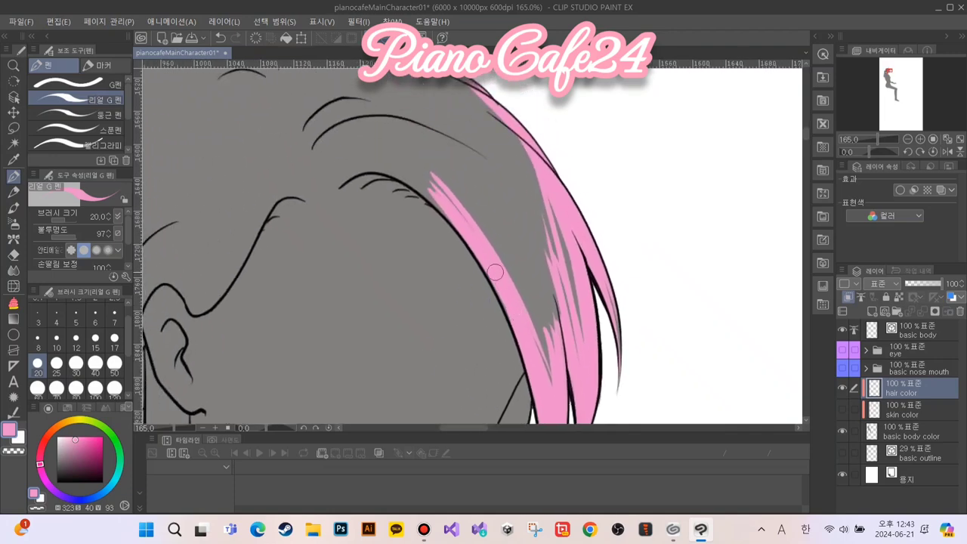
pyautogui.moveTo(458, 216); pyautogui.dragTo(393, 163)
pyautogui.moveTo(437, 198); pyautogui.dragTo(401, 172)
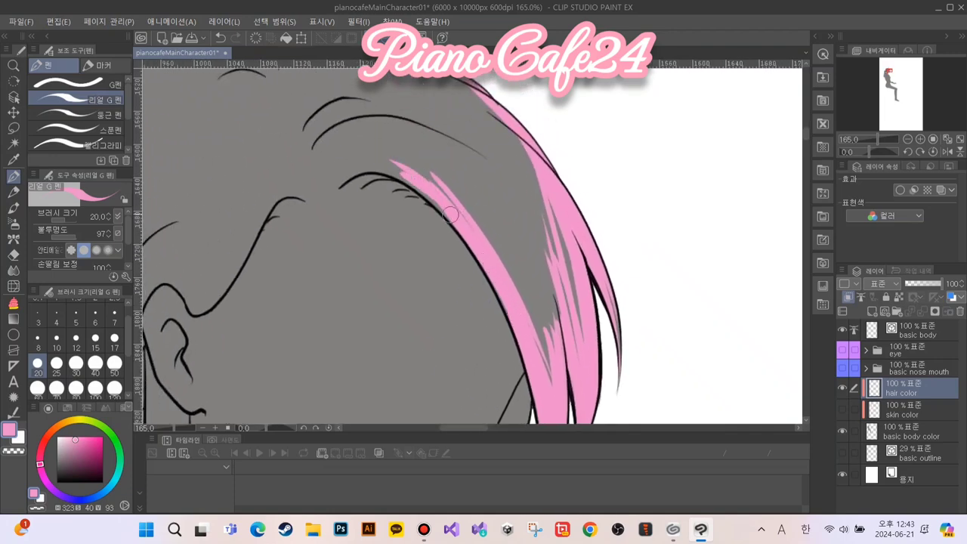
pyautogui.moveTo(451, 215)
pyautogui.mouseDown()
pyautogui.moveTo(399, 168)
pyautogui.moveTo(459, 225)
pyautogui.moveTo(386, 160)
pyautogui.moveTo(429, 181)
pyautogui.mouseUp()
pyautogui.scroll(2, 393, 162)
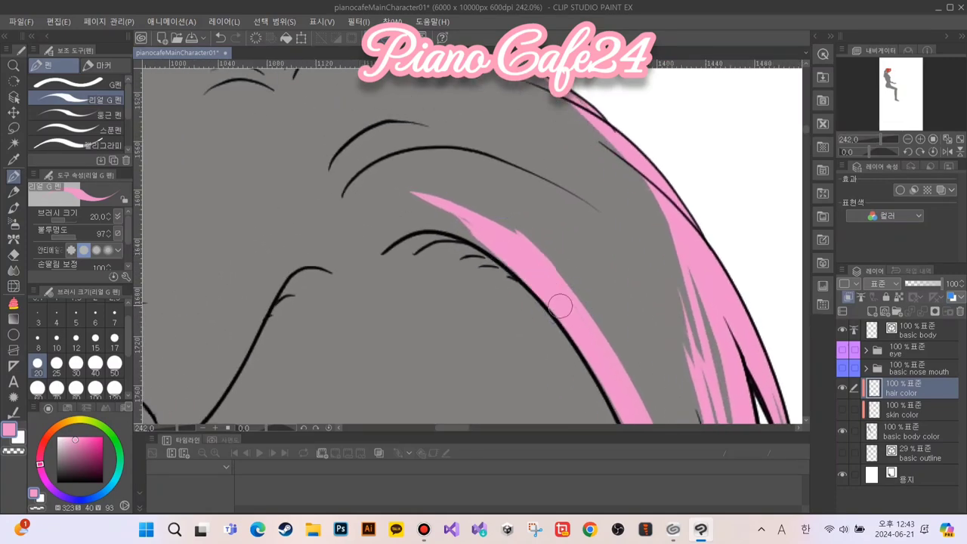
pyautogui.moveTo(391, 217)
pyautogui.mouseDown()
pyautogui.moveTo(444, 220)
pyautogui.moveTo(371, 212)
pyautogui.moveTo(374, 222)
pyautogui.mouseUp()
pyautogui.moveTo(426, 222)
pyautogui.mouseDown()
pyautogui.moveTo(397, 227)
pyautogui.moveTo(454, 229)
pyautogui.moveTo(402, 230)
pyautogui.moveTo(447, 229)
pyautogui.moveTo(393, 240)
pyautogui.moveTo(424, 225)
pyautogui.moveTo(389, 234)
pyautogui.moveTo(410, 219)
pyautogui.moveTo(389, 214)
pyautogui.moveTo(408, 219)
pyautogui.moveTo(373, 232)
pyautogui.moveTo(408, 223)
pyautogui.moveTo(457, 230)
pyautogui.moveTo(436, 240)
pyautogui.moveTo(459, 237)
pyautogui.mouseUp()
pyautogui.moveTo(395, 249)
pyautogui.mouseDown()
pyautogui.moveTo(413, 231)
pyautogui.moveTo(443, 235)
pyautogui.moveTo(390, 251)
pyautogui.moveTo(458, 251)
pyautogui.mouseUp()
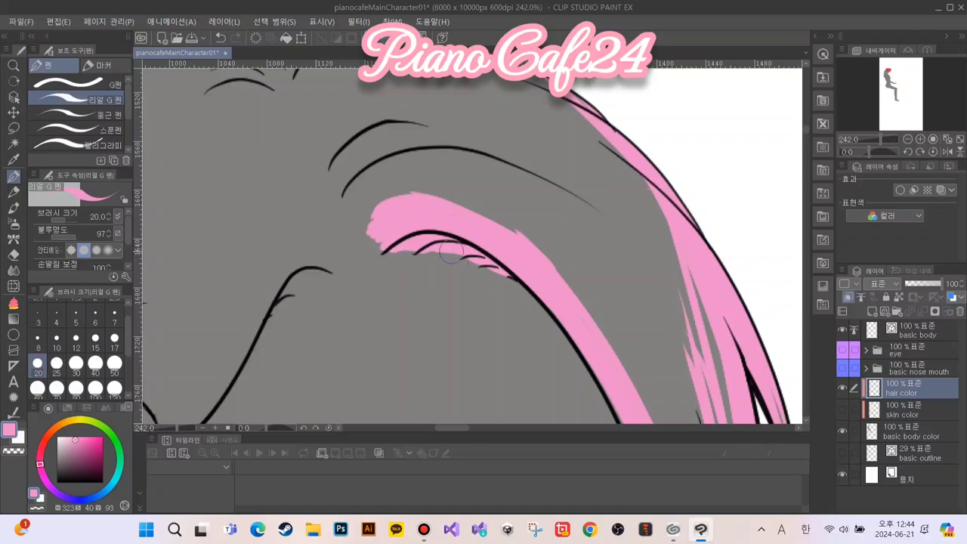
# Paint a pink band along the hairline from the forehead down the temple to above the ear
pyautogui.moveTo(407, 168)
pyautogui.mouseDown()
pyautogui.moveTo(329, 241)
pyautogui.moveTo(402, 176)
pyautogui.moveTo(338, 241)
pyautogui.moveTo(379, 224)
pyautogui.moveTo(372, 246)
pyautogui.moveTo(384, 247)
pyautogui.moveTo(327, 254)
pyautogui.moveTo(389, 249)
pyautogui.moveTo(336, 258)
pyautogui.moveTo(380, 228)
pyautogui.moveTo(335, 261)
pyautogui.moveTo(364, 247)
pyautogui.moveTo(339, 260)
pyautogui.moveTo(383, 253)
pyautogui.moveTo(343, 264)
pyautogui.moveTo(347, 253)
pyautogui.moveTo(319, 257)
pyautogui.mouseUp()
pyautogui.moveTo(254, 293); pyautogui.dragTo(348, 221)
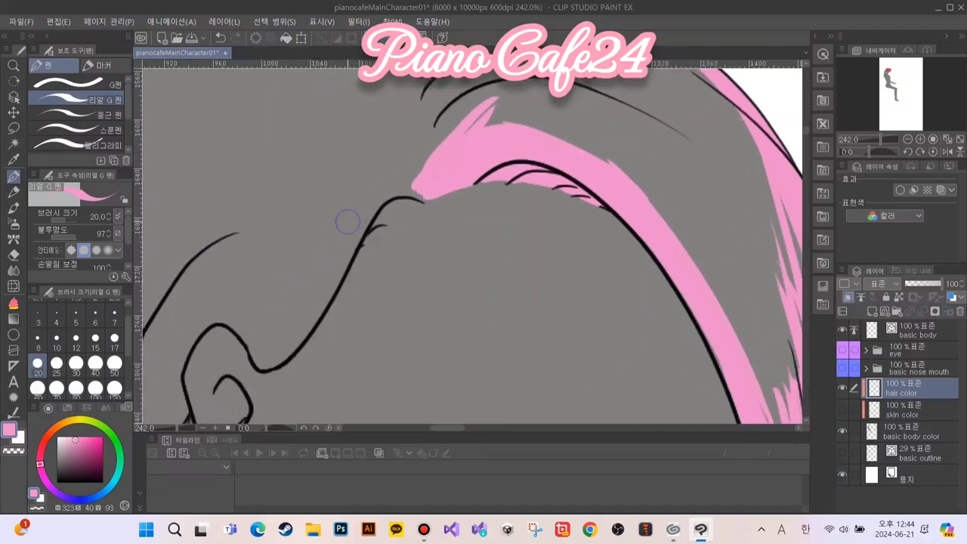
pyautogui.moveTo(426, 192)
pyautogui.mouseDown()
pyautogui.moveTo(463, 150)
pyautogui.moveTo(401, 190)
pyautogui.moveTo(424, 199)
pyautogui.moveTo(395, 201)
pyautogui.moveTo(423, 196)
pyautogui.moveTo(396, 210)
pyautogui.moveTo(427, 197)
pyautogui.moveTo(375, 225)
pyautogui.moveTo(399, 200)
pyautogui.moveTo(370, 229)
pyautogui.moveTo(397, 190)
pyautogui.moveTo(351, 235)
pyautogui.moveTo(401, 185)
pyautogui.moveTo(375, 204)
pyautogui.moveTo(417, 177)
pyautogui.moveTo(370, 212)
pyautogui.moveTo(335, 267)
pyautogui.moveTo(373, 224)
pyautogui.moveTo(323, 292)
pyautogui.moveTo(337, 257)
pyautogui.moveTo(293, 331)
pyautogui.moveTo(339, 248)
pyautogui.moveTo(292, 348)
pyautogui.moveTo(272, 345)
pyautogui.moveTo(265, 359)
pyautogui.moveTo(278, 351)
pyautogui.moveTo(258, 349)
pyautogui.moveTo(272, 335)
pyautogui.moveTo(262, 351)
pyautogui.moveTo(363, 318)
pyautogui.moveTo(347, 323)
pyautogui.moveTo(385, 324)
pyautogui.moveTo(357, 345)
pyautogui.moveTo(340, 315)
pyautogui.moveTo(384, 309)
pyautogui.moveTo(358, 323)
pyautogui.moveTo(368, 321)
pyautogui.moveTo(365, 346)
pyautogui.moveTo(357, 334)
pyautogui.moveTo(370, 344)
pyautogui.moveTo(336, 311)
pyautogui.moveTo(352, 343)
pyautogui.moveTo(323, 297)
pyautogui.moveTo(314, 294)
pyautogui.moveTo(334, 318)
pyautogui.moveTo(281, 301)
pyautogui.moveTo(306, 302)
pyautogui.mouseUp()
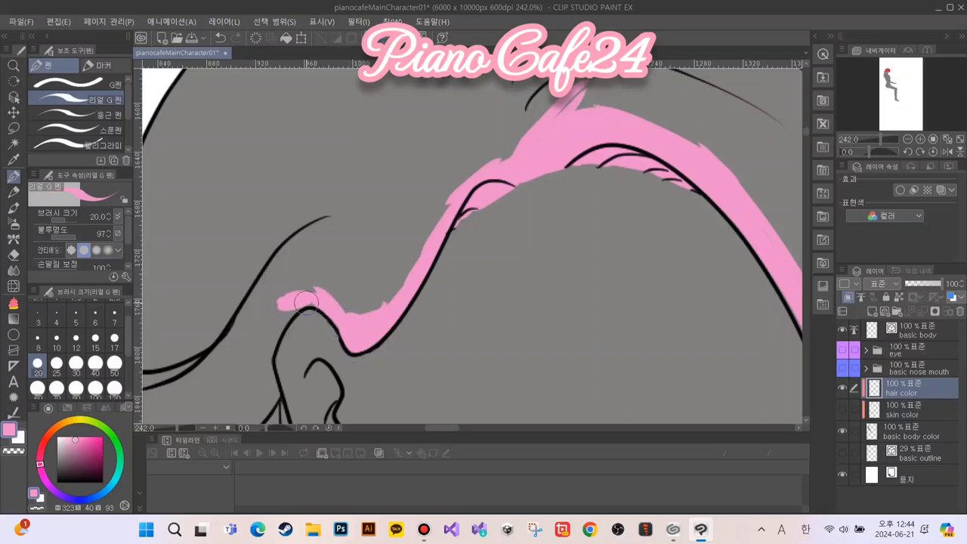
pyautogui.moveTo(256, 352)
pyautogui.mouseDown()
pyautogui.moveTo(356, 197)
pyautogui.moveTo(320, 237)
pyautogui.moveTo(335, 214)
pyautogui.moveTo(315, 275)
pyautogui.moveTo(323, 237)
pyautogui.moveTo(321, 285)
pyautogui.moveTo(324, 252)
pyautogui.moveTo(331, 296)
pyautogui.moveTo(322, 259)
pyautogui.moveTo(330, 288)
pyautogui.moveTo(337, 208)
pyautogui.mouseUp()
# Continue the pink below the ear and down the front edge of the near side lock, past the neck
pyautogui.scroll(-2, 328, 280)
pyautogui.moveTo(319, 144)
pyautogui.mouseDown()
pyautogui.moveTo(345, 226)
pyautogui.moveTo(373, 240)
pyautogui.moveTo(373, 325)
pyautogui.mouseUp()
pyautogui.moveTo(372, 249)
pyautogui.mouseDown()
pyautogui.moveTo(373, 368)
pyautogui.moveTo(356, 196)
pyautogui.mouseUp()
pyautogui.moveTo(348, 114); pyautogui.dragTo(352, 318)
pyautogui.moveTo(357, 163); pyautogui.dragTo(369, 379)
pyautogui.moveTo(361, 296)
pyautogui.mouseDown()
pyautogui.moveTo(383, 379)
pyautogui.moveTo(324, 257)
pyautogui.mouseUp()
pyautogui.scroll(-1, 325, 134)
pyautogui.moveTo(325, 139)
pyautogui.mouseDown()
pyautogui.moveTo(342, 227)
pyautogui.moveTo(363, 267)
pyautogui.mouseUp()
pyautogui.moveTo(336, 188); pyautogui.dragTo(382, 322)
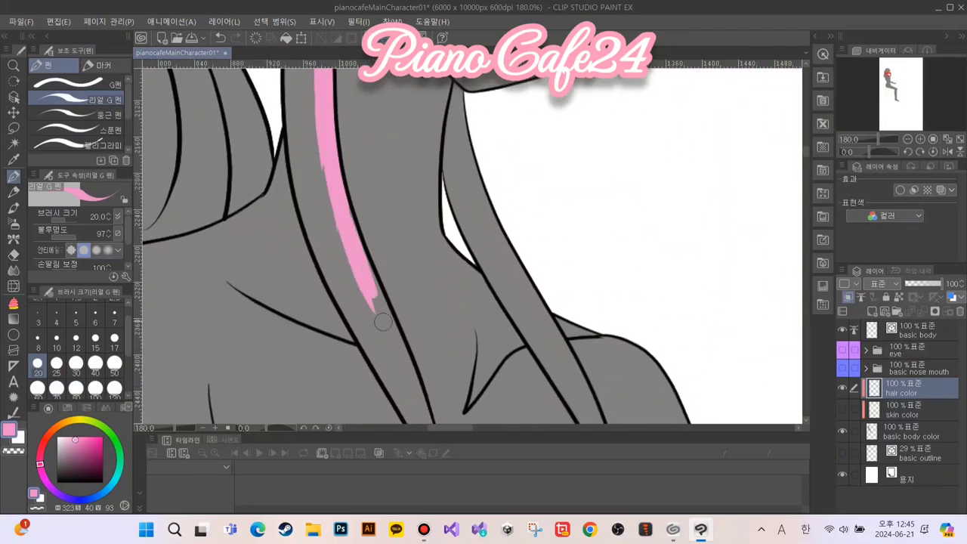
pyautogui.moveTo(370, 278)
pyautogui.mouseDown()
pyautogui.moveTo(406, 365)
pyautogui.moveTo(369, 262)
pyautogui.mouseUp()
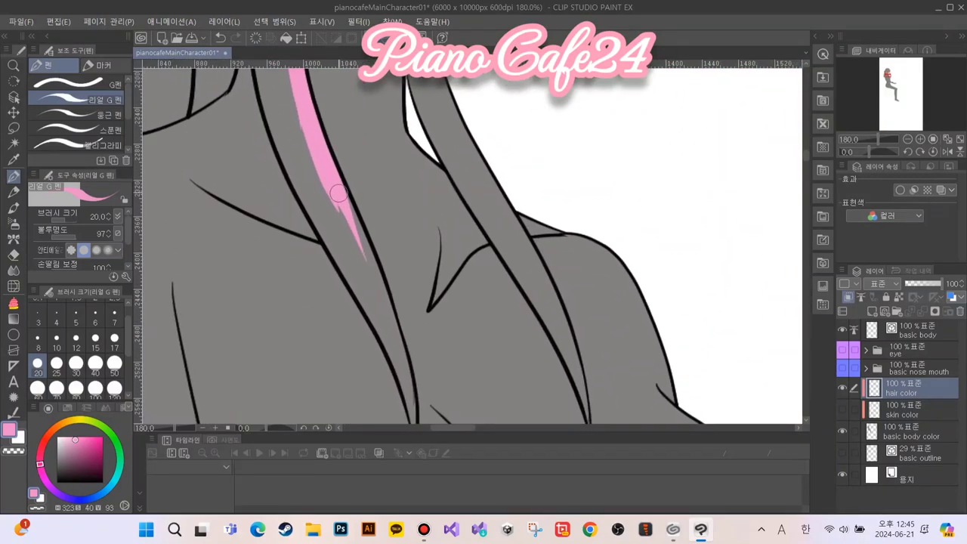
# Paint the lower end of the near side lock pink down to its point, using brush size 8 for the tip
pyautogui.moveTo(339, 193); pyautogui.dragTo(399, 349)
pyautogui.moveTo(375, 273)
pyautogui.mouseDown()
pyautogui.moveTo(404, 371)
pyautogui.moveTo(385, 311)
pyautogui.mouseUp()
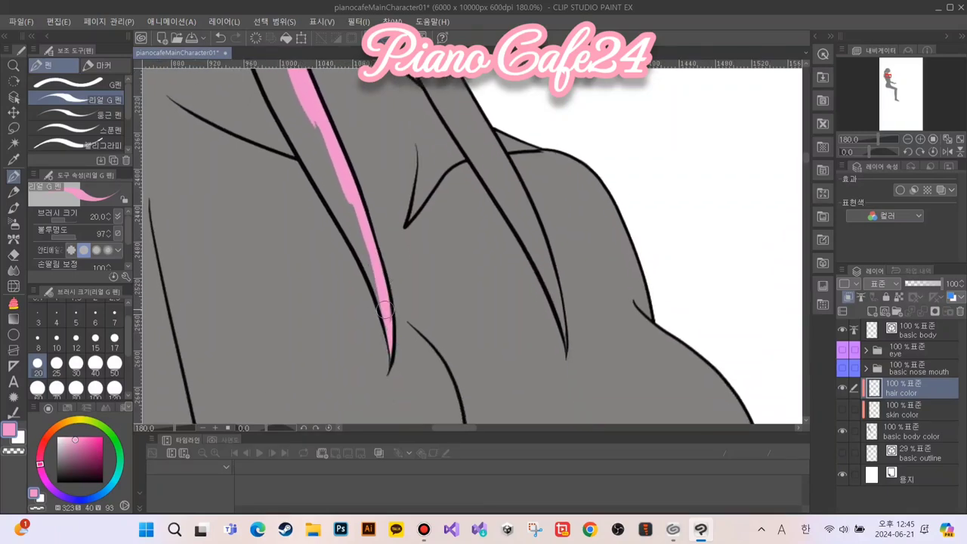
pyautogui.moveTo(374, 283); pyautogui.dragTo(387, 330)
pyautogui.moveTo(354, 229); pyautogui.dragTo(372, 274)
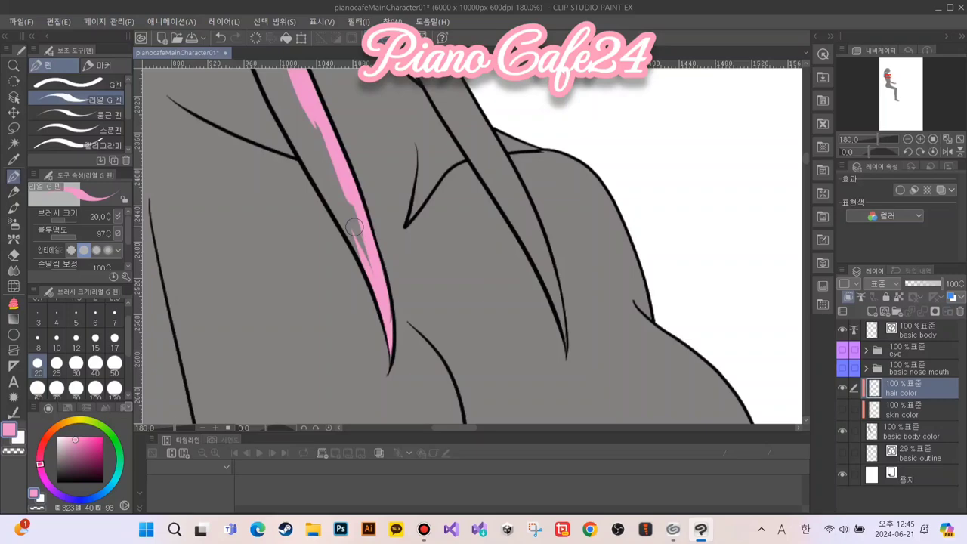
pyautogui.scroll(4, 355, 226)
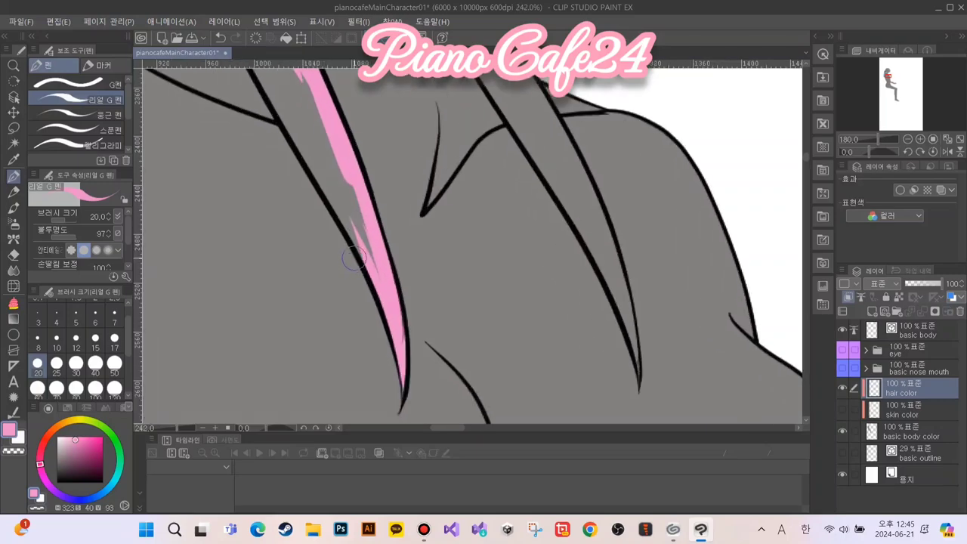
pyautogui.moveTo(332, 369); pyautogui.dragTo(291, 234)
pyautogui.click(37, 338)
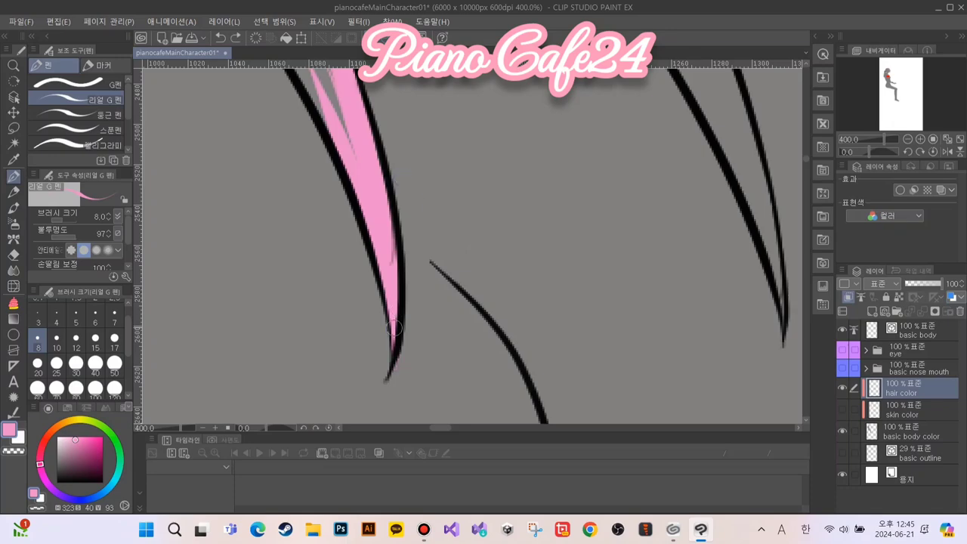
pyautogui.scroll(-2, 391, 315)
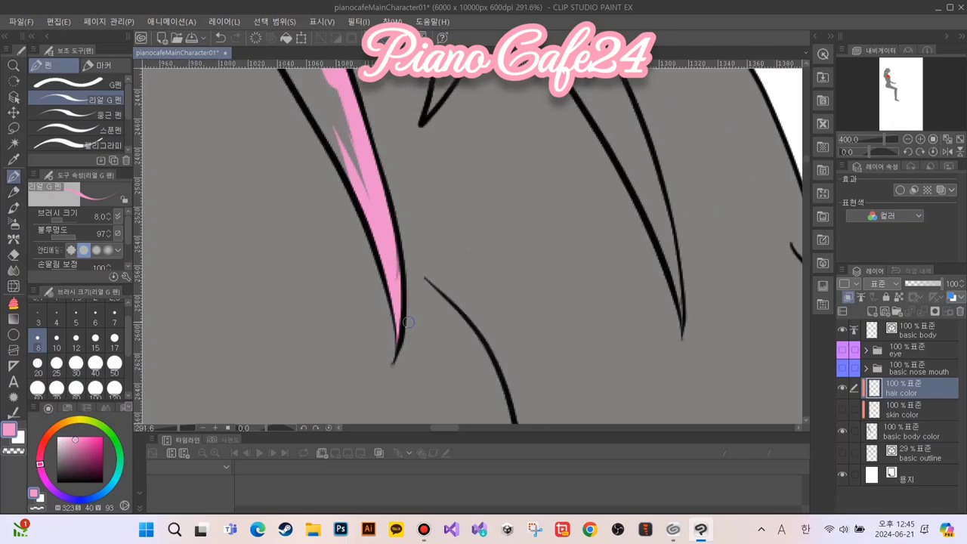
# Fill the back edge of the near side lock with pink upward from its tip to the collarbone, using brush size 8
pyautogui.moveTo(295, 207); pyautogui.dragTo(383, 371)
pyautogui.moveTo(447, 344); pyautogui.dragTo(410, 285)
pyautogui.moveTo(446, 336); pyautogui.dragTo(415, 265)
pyautogui.moveTo(453, 355); pyautogui.dragTo(405, 253)
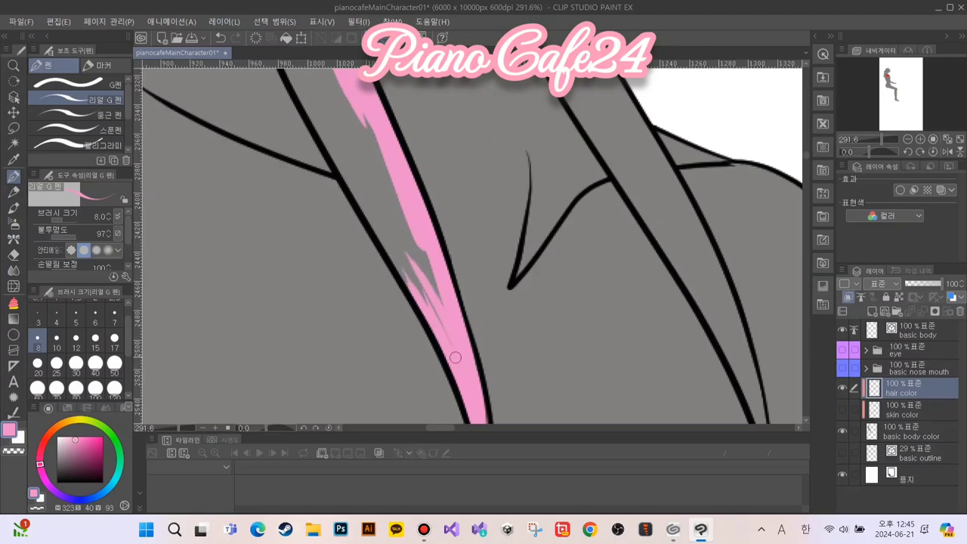
pyautogui.moveTo(431, 310)
pyautogui.mouseDown()
pyautogui.moveTo(385, 211)
pyautogui.moveTo(412, 293)
pyautogui.moveTo(385, 237)
pyautogui.moveTo(410, 288)
pyautogui.mouseUp()
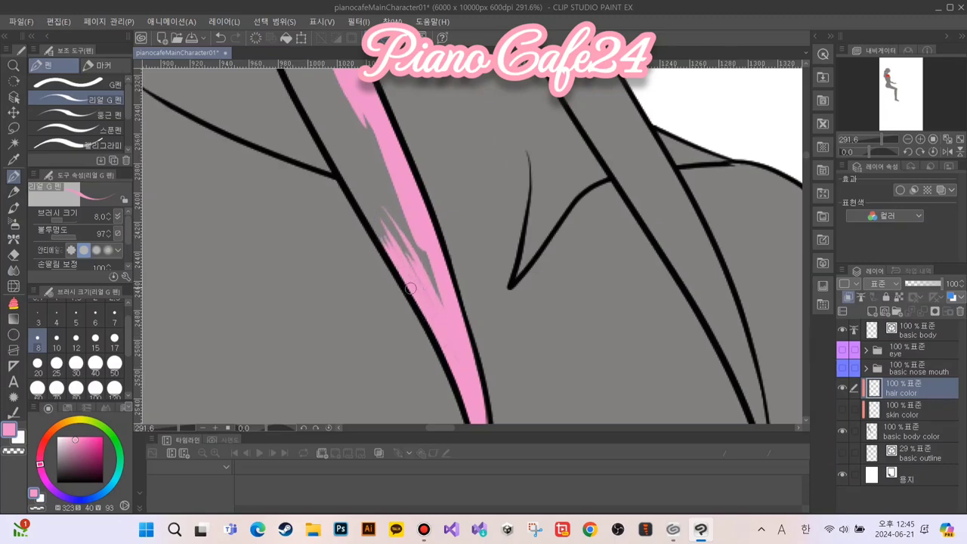
pyautogui.moveTo(365, 209)
pyautogui.mouseDown()
pyautogui.moveTo(373, 239)
pyautogui.moveTo(420, 300)
pyautogui.mouseUp()
pyautogui.moveTo(452, 368); pyautogui.dragTo(392, 238)
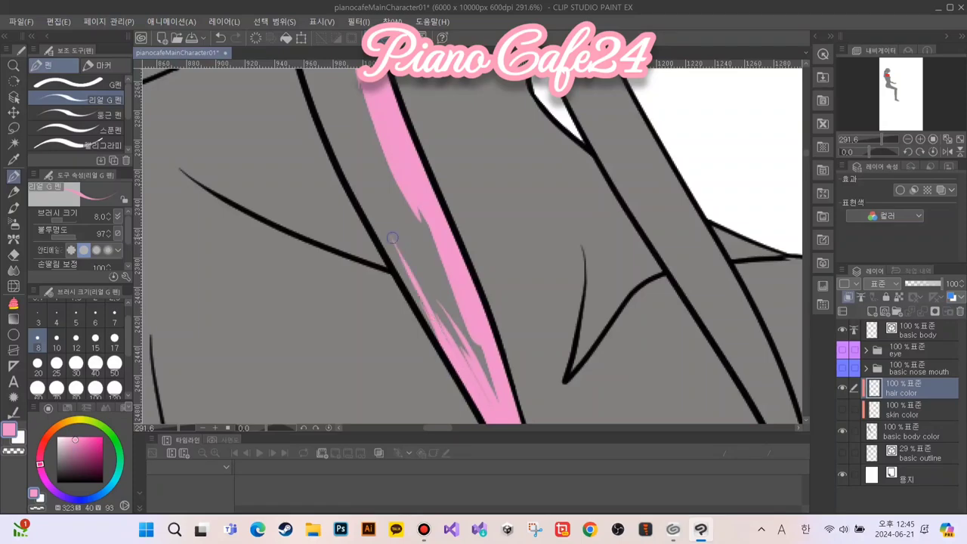
pyautogui.moveTo(493, 395)
pyautogui.mouseDown()
pyautogui.moveTo(469, 333)
pyautogui.moveTo(390, 225)
pyautogui.mouseUp()
pyautogui.moveTo(447, 352); pyautogui.dragTo(398, 259)
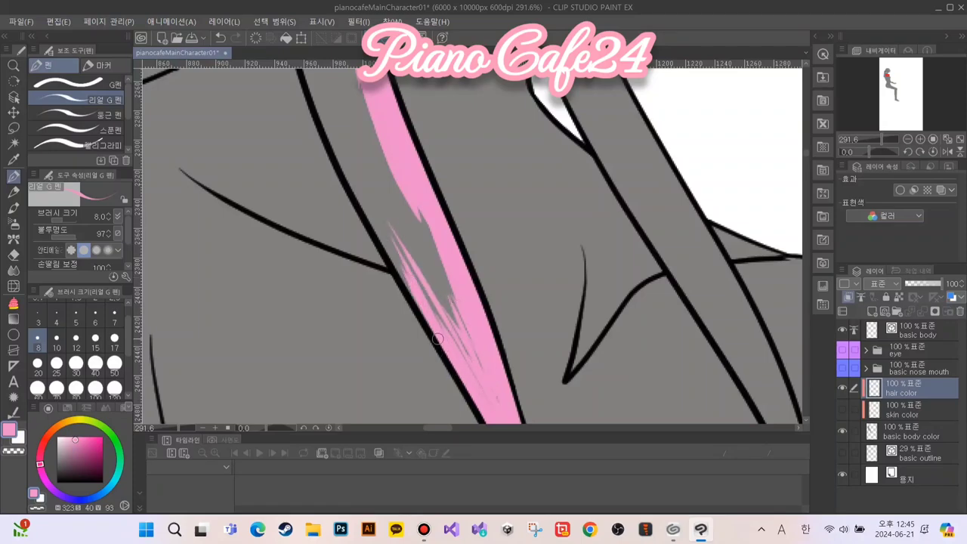
# Enlarge the brush to size 25 and fill the near side lock with pink across the collarbone and lower neck
pyautogui.press(']')
pyautogui.press(']')
pyautogui.press(']')
pyautogui.press(']')
pyautogui.press(']')
pyautogui.press(']')
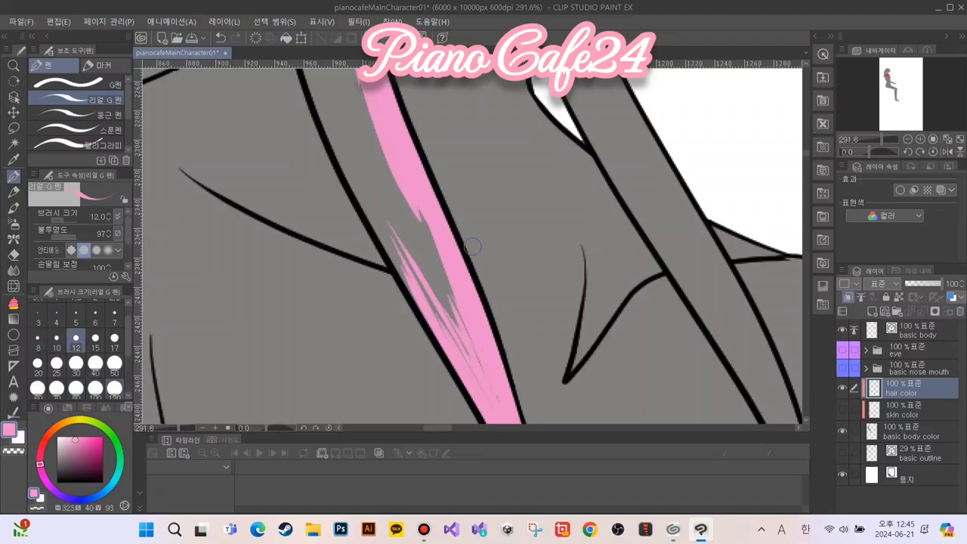
pyautogui.moveTo(478, 364)
pyautogui.mouseDown()
pyautogui.moveTo(446, 290)
pyautogui.moveTo(494, 405)
pyautogui.moveTo(413, 250)
pyautogui.moveTo(459, 326)
pyautogui.moveTo(398, 191)
pyautogui.moveTo(440, 264)
pyautogui.moveTo(390, 181)
pyautogui.moveTo(398, 183)
pyautogui.moveTo(429, 280)
pyautogui.moveTo(392, 216)
pyautogui.moveTo(432, 299)
pyautogui.moveTo(396, 238)
pyautogui.moveTo(446, 336)
pyautogui.moveTo(357, 163)
pyautogui.moveTo(328, 211)
pyautogui.mouseUp()
pyautogui.moveTo(382, 237)
pyautogui.mouseDown()
pyautogui.moveTo(452, 343)
pyautogui.moveTo(444, 295)
pyautogui.mouseUp()
pyautogui.moveTo(471, 367)
pyautogui.mouseDown()
pyautogui.moveTo(414, 243)
pyautogui.moveTo(453, 277)
pyautogui.moveTo(425, 205)
pyautogui.moveTo(401, 176)
pyautogui.moveTo(416, 253)
pyautogui.mouseUp()
pyautogui.moveTo(440, 313); pyautogui.dragTo(405, 218)
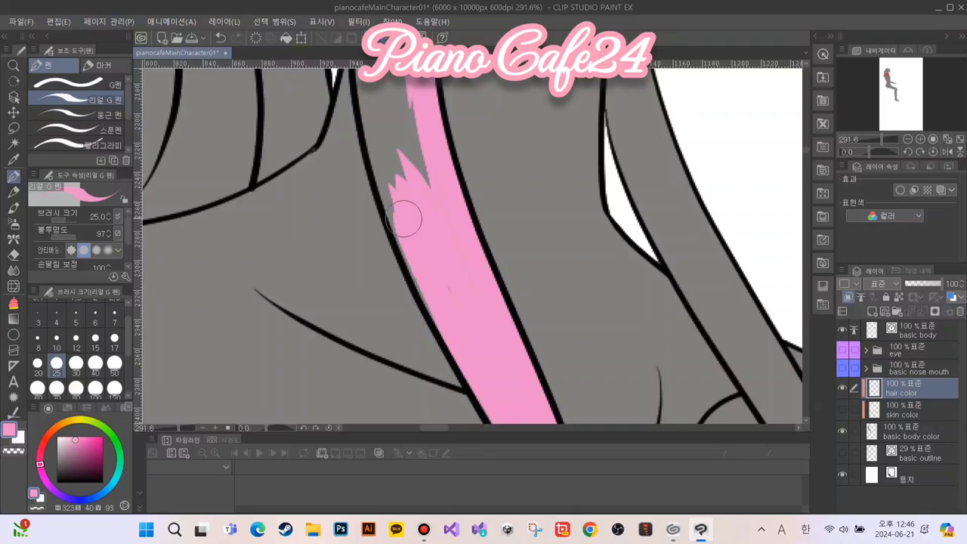
pyautogui.moveTo(451, 334); pyautogui.dragTo(389, 185)
# Fill the upper part of the near side lock with pink from the neck up to below the ear
pyautogui.moveTo(339, 208)
pyautogui.mouseDown()
pyautogui.moveTo(379, 329)
pyautogui.moveTo(430, 189)
pyautogui.moveTo(443, 208)
pyautogui.moveTo(425, 209)
pyautogui.moveTo(433, 213)
pyautogui.moveTo(423, 250)
pyautogui.moveTo(401, 173)
pyautogui.moveTo(415, 264)
pyautogui.moveTo(462, 390)
pyautogui.moveTo(414, 262)
pyautogui.moveTo(438, 424)
pyautogui.mouseUp()
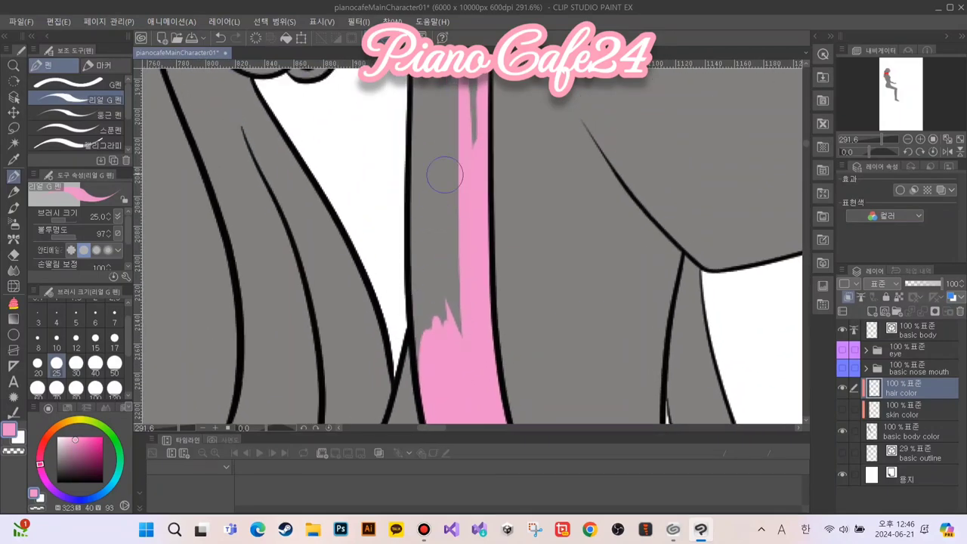
pyautogui.moveTo(447, 145)
pyautogui.mouseDown()
pyautogui.moveTo(462, 324)
pyautogui.moveTo(442, 194)
pyautogui.moveTo(427, 177)
pyautogui.moveTo(431, 392)
pyautogui.moveTo(426, 247)
pyautogui.mouseUp()
pyautogui.moveTo(420, 88); pyautogui.dragTo(412, 317)
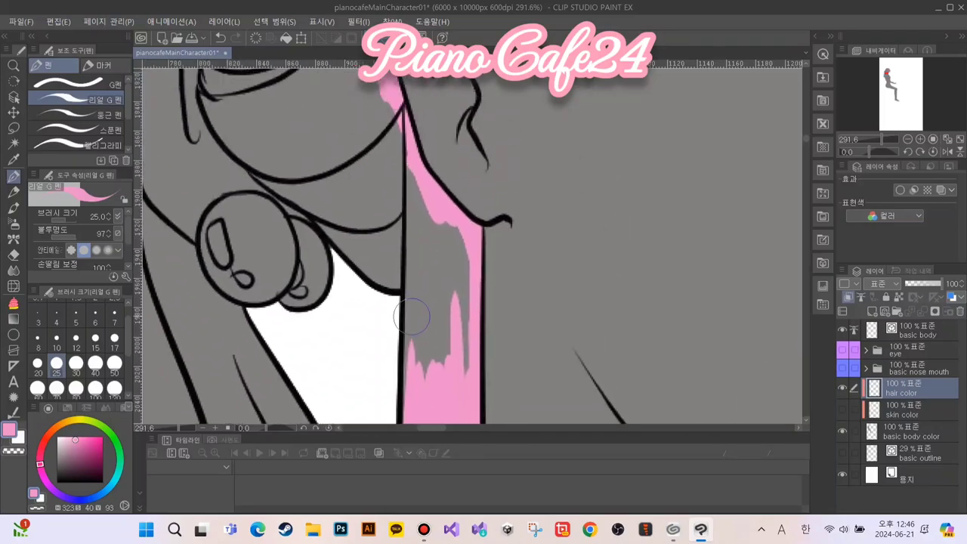
pyautogui.moveTo(450, 232)
pyautogui.mouseDown()
pyautogui.moveTo(454, 397)
pyautogui.moveTo(463, 365)
pyautogui.moveTo(447, 388)
pyautogui.moveTo(430, 369)
pyautogui.mouseUp()
pyautogui.moveTo(411, 170); pyautogui.dragTo(416, 397)
pyautogui.moveTo(419, 334)
pyautogui.mouseDown()
pyautogui.moveTo(421, 187)
pyautogui.moveTo(438, 344)
pyautogui.mouseUp()
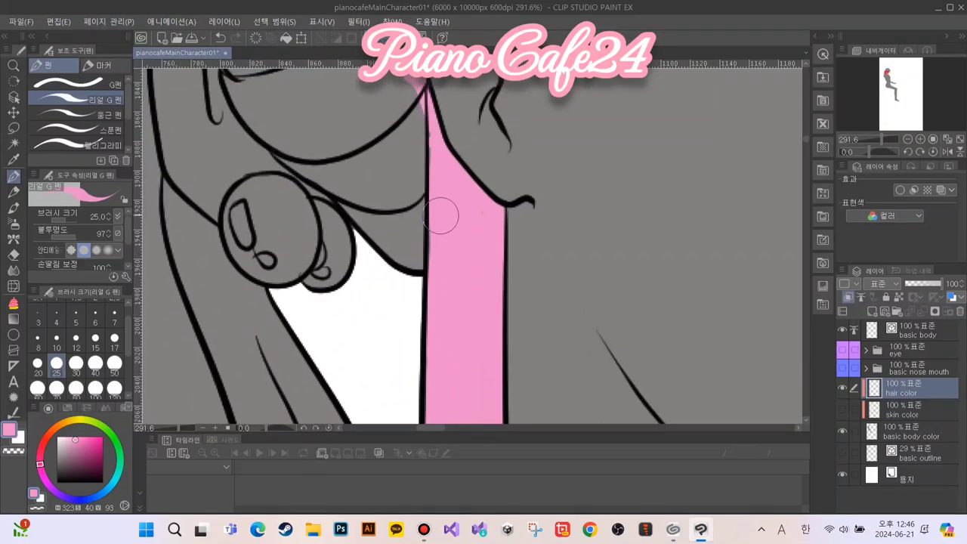
# Paint pink over the hair behind the ear, the round hair-tie beads and the lower edge of the gathered hair
pyautogui.moveTo(382, 317); pyautogui.dragTo(373, 177)
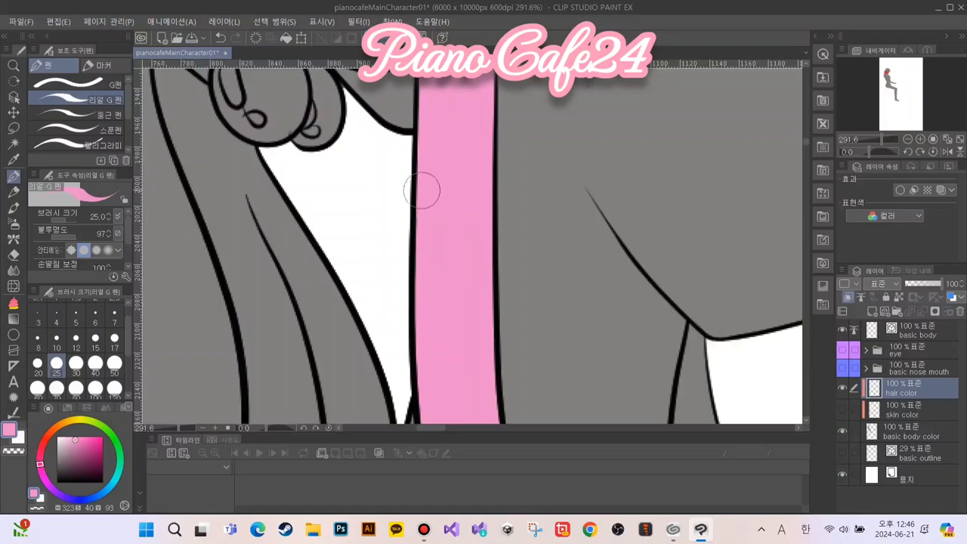
pyautogui.moveTo(374, 139); pyautogui.dragTo(422, 355)
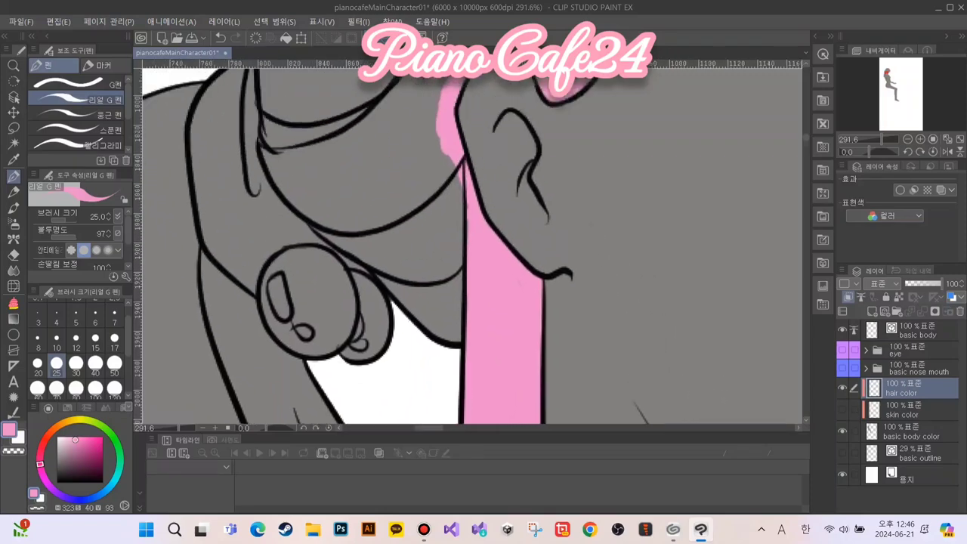
pyautogui.moveTo(436, 157)
pyautogui.mouseDown()
pyautogui.moveTo(463, 260)
pyautogui.moveTo(416, 219)
pyautogui.moveTo(449, 291)
pyautogui.moveTo(456, 273)
pyautogui.moveTo(412, 281)
pyautogui.moveTo(435, 321)
pyautogui.moveTo(459, 310)
pyautogui.moveTo(462, 346)
pyautogui.moveTo(469, 334)
pyautogui.moveTo(423, 333)
pyautogui.moveTo(341, 244)
pyautogui.moveTo(362, 253)
pyautogui.moveTo(317, 223)
pyautogui.moveTo(403, 213)
pyautogui.moveTo(393, 242)
pyautogui.moveTo(302, 235)
pyautogui.moveTo(380, 289)
pyautogui.moveTo(272, 250)
pyautogui.moveTo(236, 155)
pyautogui.moveTo(246, 132)
pyautogui.moveTo(316, 266)
pyautogui.moveTo(253, 208)
pyautogui.moveTo(242, 213)
pyautogui.moveTo(321, 267)
pyautogui.moveTo(284, 320)
pyautogui.moveTo(270, 284)
pyautogui.moveTo(297, 355)
pyautogui.moveTo(310, 291)
pyautogui.moveTo(344, 309)
pyautogui.moveTo(321, 347)
pyautogui.moveTo(302, 280)
pyautogui.moveTo(332, 344)
pyautogui.moveTo(338, 257)
pyautogui.moveTo(271, 329)
pyautogui.moveTo(307, 268)
pyautogui.moveTo(355, 266)
pyautogui.moveTo(361, 344)
pyautogui.moveTo(364, 332)
pyautogui.mouseUp()
pyautogui.scroll(-6, 278, 306)
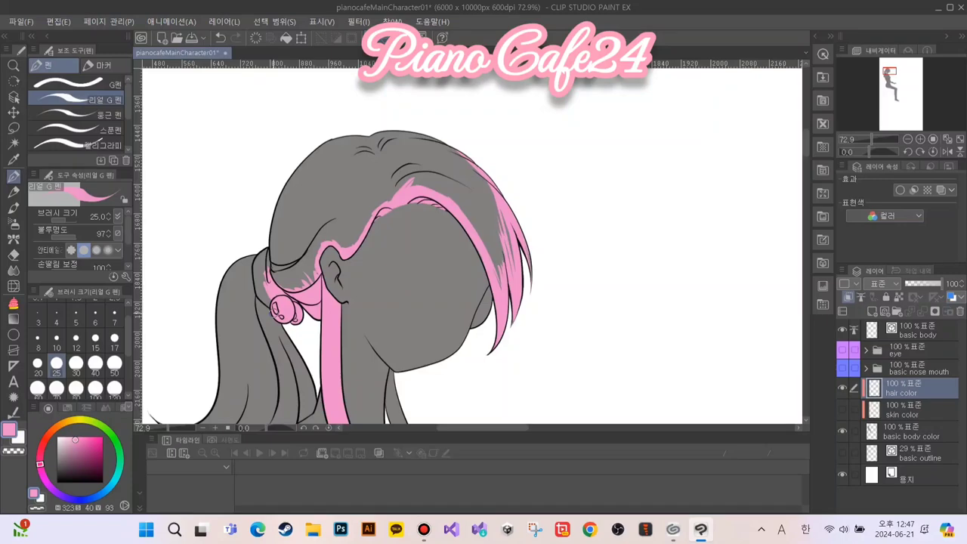
# Fill the small piece of hair on the far side of the cheek, beneath the bangs, with pink
pyautogui.scroll(1, 261, 306)
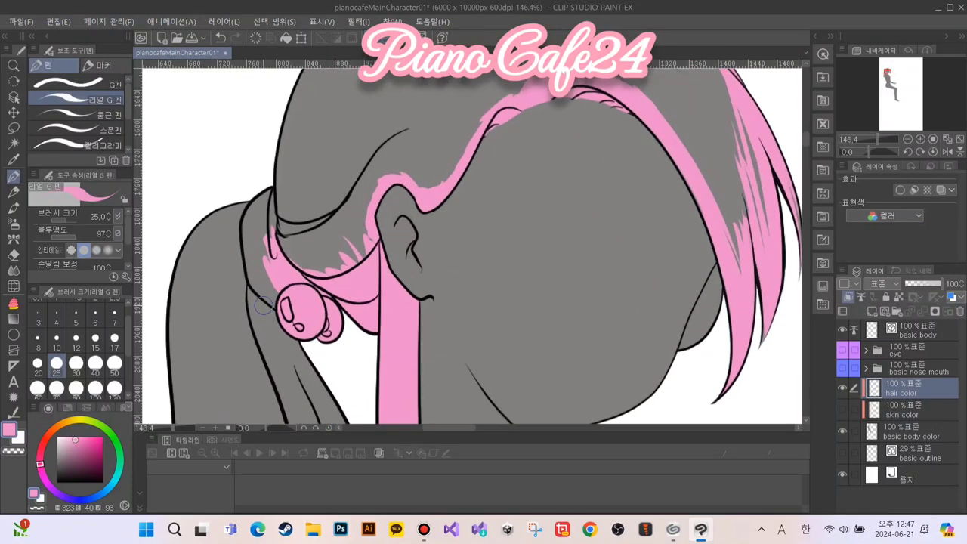
pyautogui.moveTo(552, 316); pyautogui.dragTo(418, 259)
pyautogui.moveTo(584, 224); pyautogui.dragTo(566, 277)
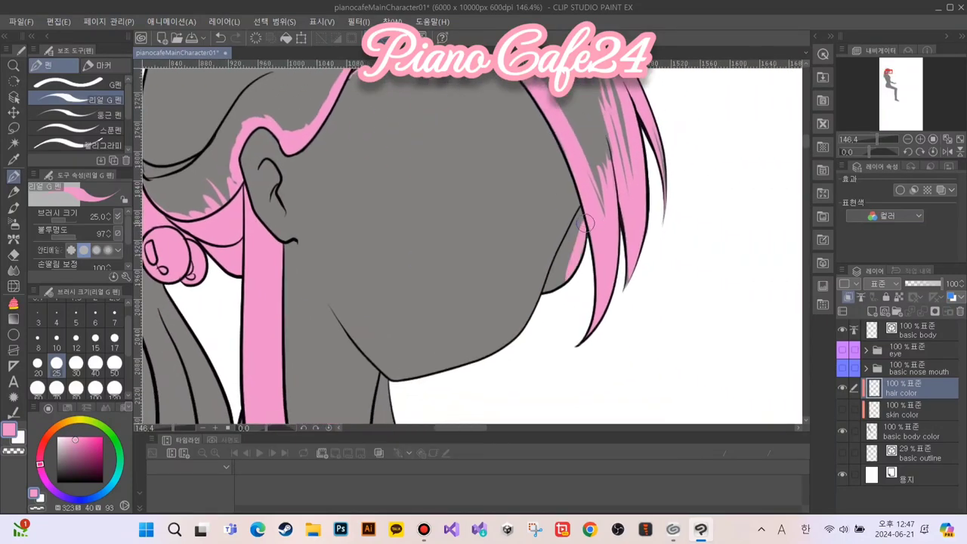
pyautogui.moveTo(584, 218); pyautogui.dragTo(564, 273)
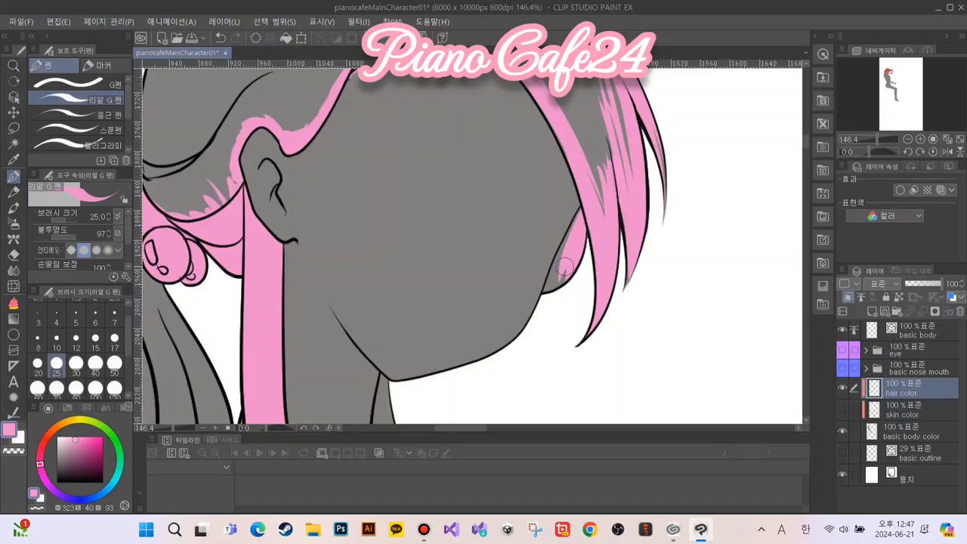
pyautogui.moveTo(585, 198); pyautogui.dragTo(553, 284)
pyautogui.moveTo(576, 228); pyautogui.dragTo(552, 295)
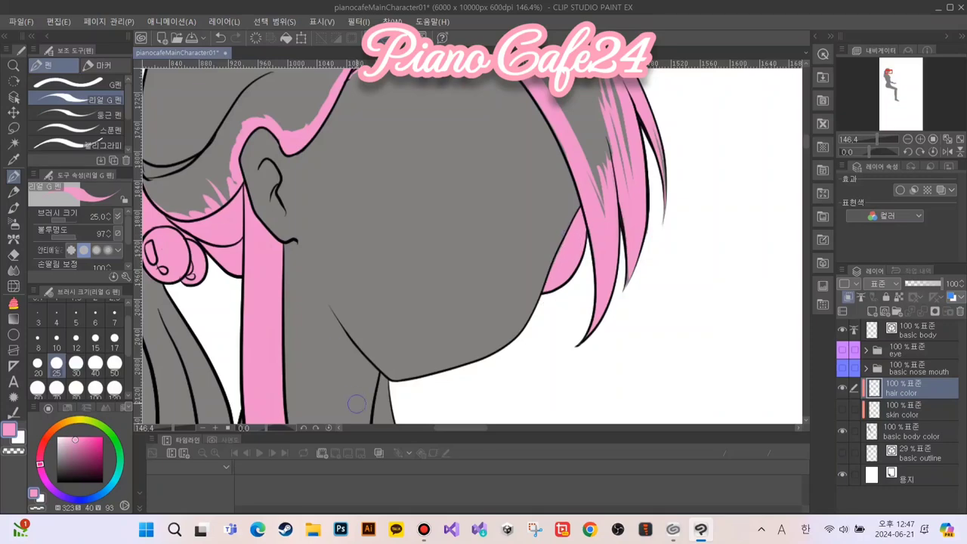
# Paint pink at the top of the far side lock, just below the chin
pyautogui.moveTo(344, 387)
pyautogui.mouseDown()
pyautogui.moveTo(300, 137)
pyautogui.moveTo(345, 179)
pyautogui.moveTo(347, 198)
pyautogui.mouseUp()
pyautogui.moveTo(336, 123); pyautogui.dragTo(337, 186)
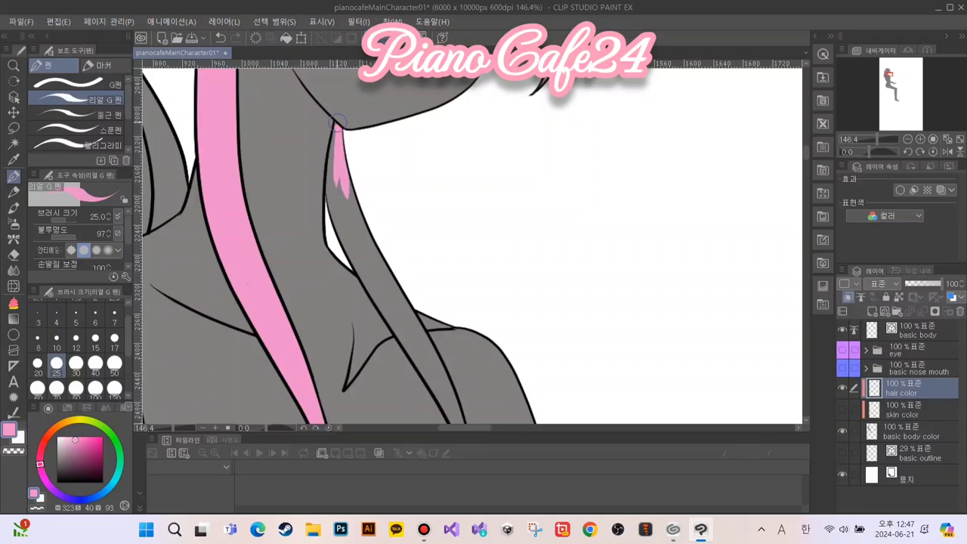
pyautogui.moveTo(337, 121); pyautogui.dragTo(333, 200)
pyautogui.moveTo(325, 158); pyautogui.dragTo(343, 290)
# Undo the last stroke on the far side lock and touch up its upper inner edge with pink at brush size 2.5
pyautogui.scroll(8, 340, 270)
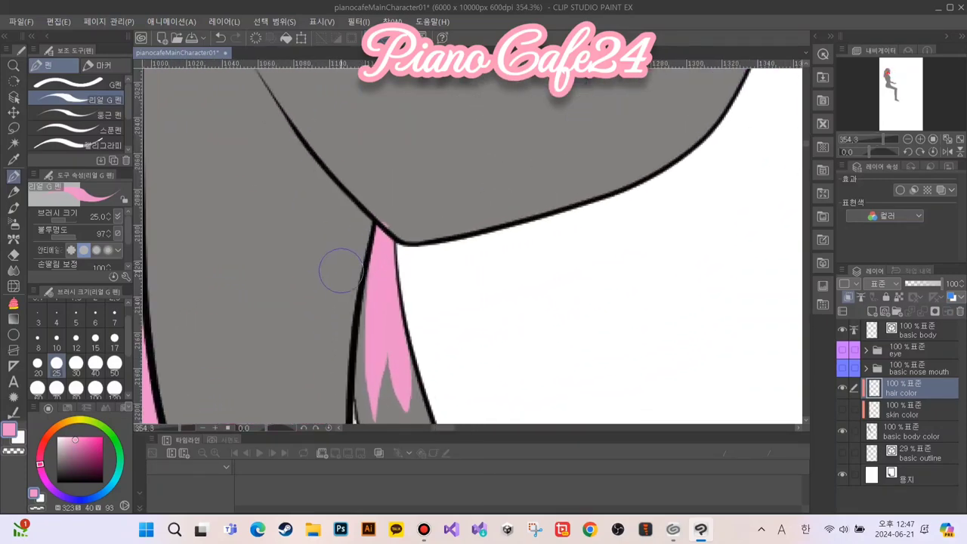
pyautogui.hotkey('ctrl', 'z')
pyautogui.press('[')
pyautogui.press('[')
pyautogui.press('[')
pyautogui.press('[')
pyautogui.press('[')
pyautogui.press('[')
pyautogui.press('[')
pyautogui.press('[')
pyautogui.press('[')
pyautogui.press('[')
pyautogui.press('[')
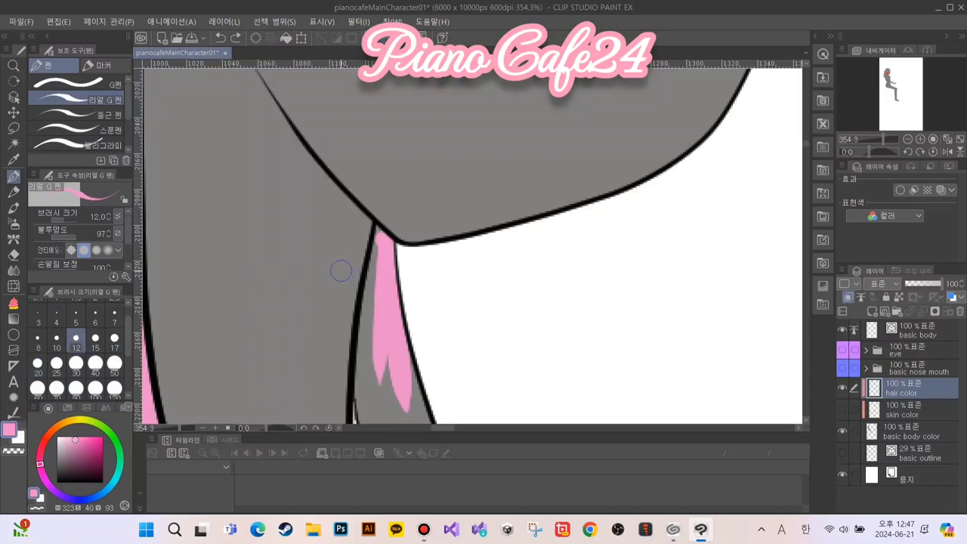
pyautogui.press('[')
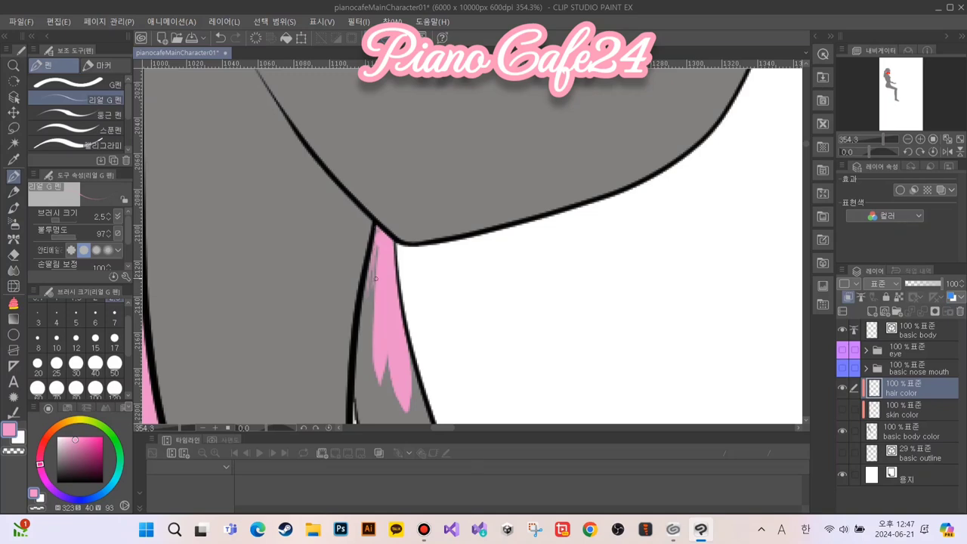
pyautogui.moveTo(374, 252)
pyautogui.mouseDown()
pyautogui.moveTo(365, 306)
pyautogui.moveTo(367, 296)
pyautogui.mouseUp()
# Paint pink down the inner edge of the far side lock, from below the chin past the neck, at brush size 7
pyautogui.press(']')
pyautogui.press(']')
pyautogui.press(']')
pyautogui.press(']')
pyautogui.press(']')
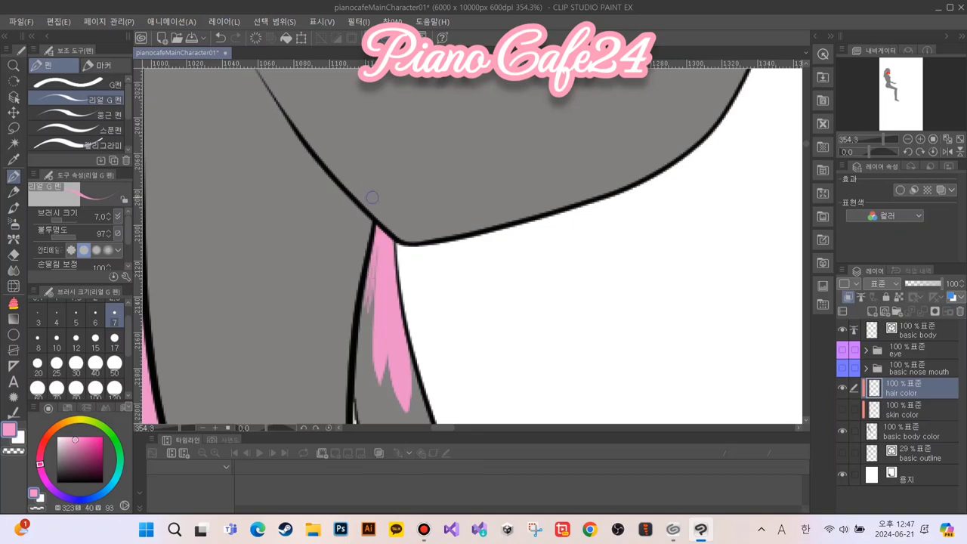
pyautogui.moveTo(380, 239); pyautogui.dragTo(371, 358)
pyautogui.moveTo(375, 306)
pyautogui.mouseDown()
pyautogui.moveTo(364, 162)
pyautogui.moveTo(363, 291)
pyautogui.mouseUp()
pyautogui.moveTo(355, 178); pyautogui.dragTo(362, 291)
pyautogui.moveTo(349, 231); pyautogui.dragTo(351, 281)
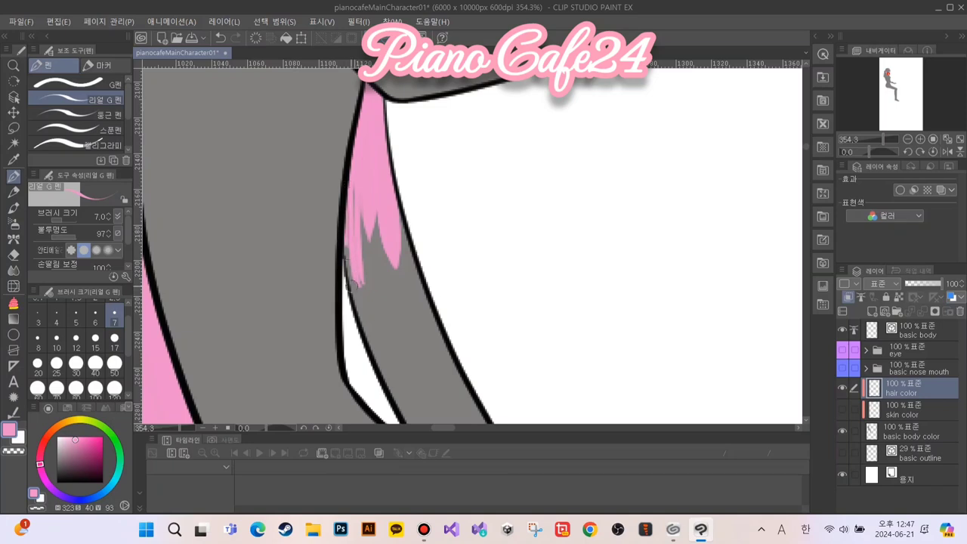
pyautogui.moveTo(346, 198); pyautogui.dragTo(368, 322)
pyautogui.moveTo(352, 236); pyautogui.dragTo(370, 338)
pyautogui.moveTo(353, 200); pyautogui.dragTo(365, 286)
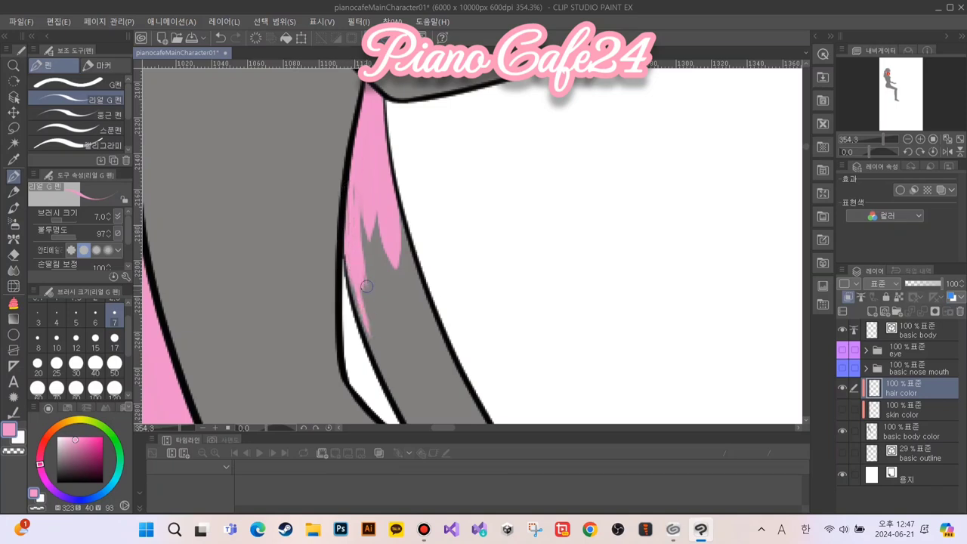
pyautogui.moveTo(297, 346); pyautogui.dragTo(275, 266)
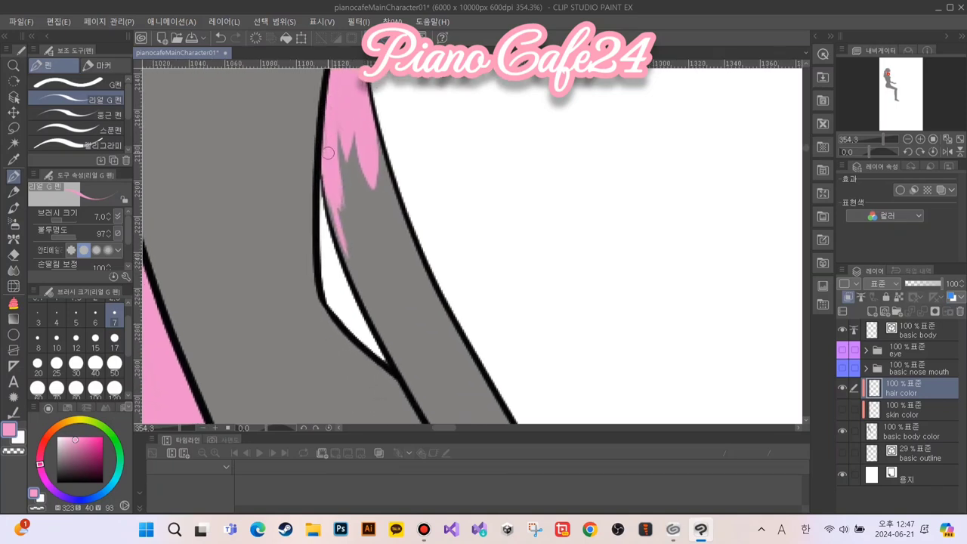
pyautogui.moveTo(328, 153); pyautogui.dragTo(361, 276)
# Fill the upper part of the far side lock beside the neck with pink at brush size 15
pyautogui.click(95, 342)
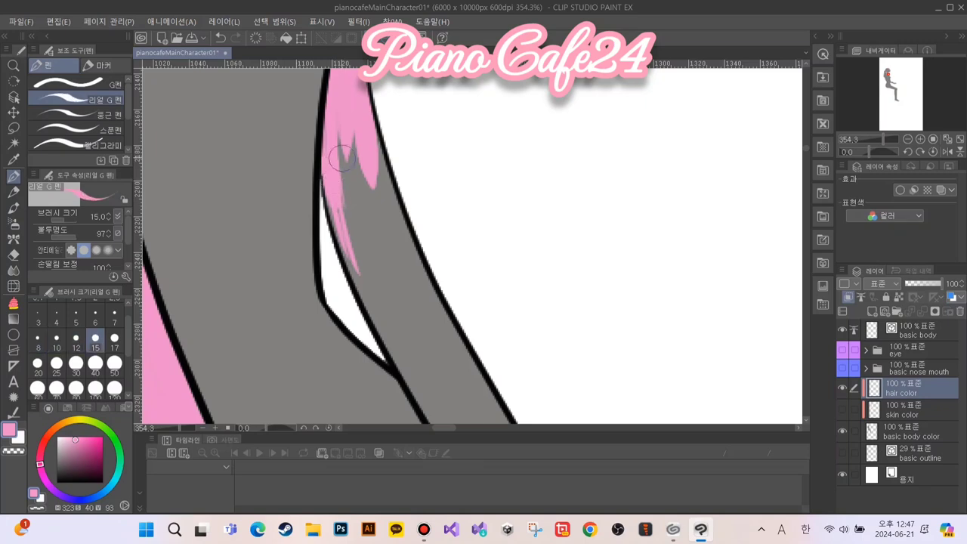
pyautogui.moveTo(333, 121); pyautogui.dragTo(366, 253)
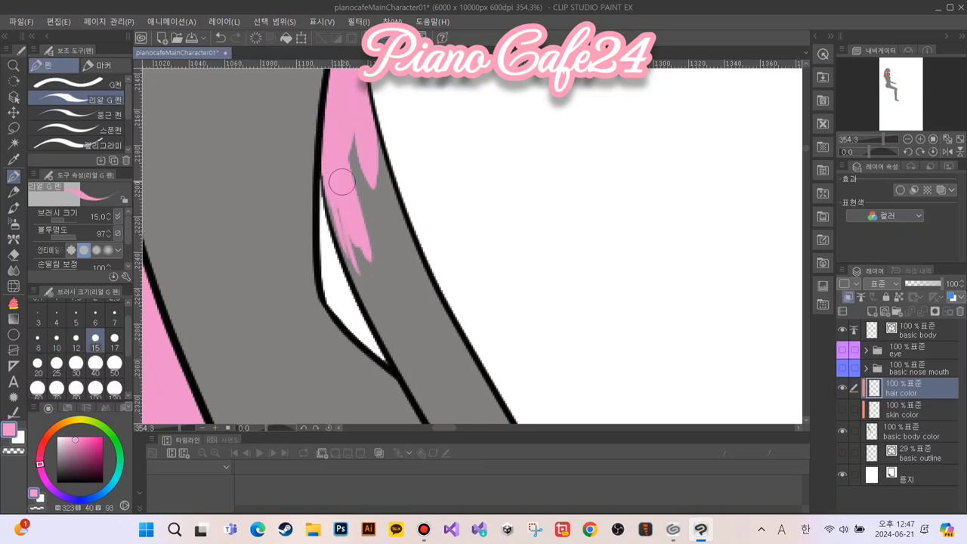
pyautogui.moveTo(342, 182)
pyautogui.mouseDown()
pyautogui.moveTo(369, 286)
pyautogui.moveTo(330, 167)
pyautogui.moveTo(370, 299)
pyautogui.mouseUp()
pyautogui.moveTo(330, 162); pyautogui.dragTo(368, 289)
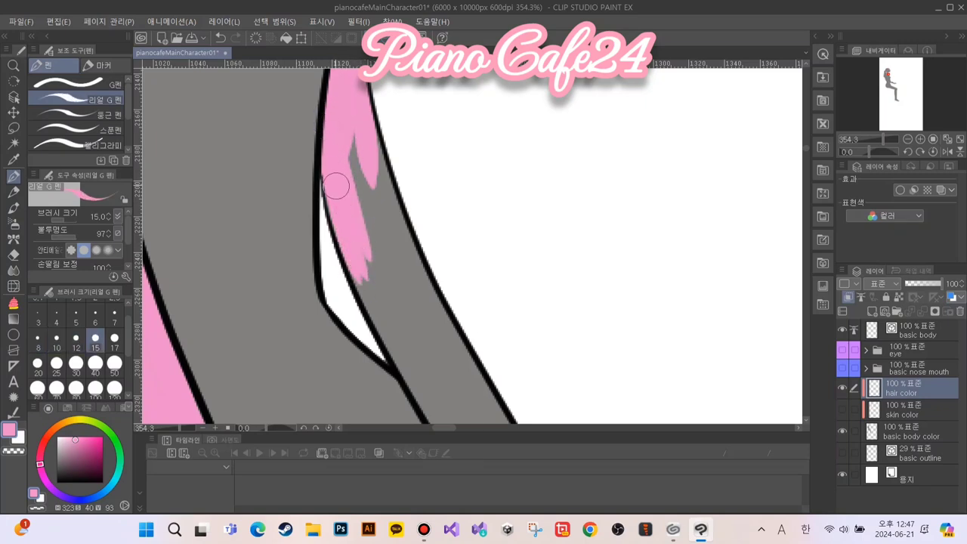
pyautogui.moveTo(335, 188); pyautogui.dragTo(398, 361)
pyautogui.moveTo(364, 115)
pyautogui.mouseDown()
pyautogui.moveTo(398, 216)
pyautogui.moveTo(362, 102)
pyautogui.moveTo(423, 285)
pyautogui.moveTo(352, 118)
pyautogui.moveTo(407, 248)
pyautogui.mouseUp()
pyautogui.moveTo(355, 148); pyautogui.dragTo(412, 321)
pyautogui.moveTo(361, 168); pyautogui.dragTo(417, 341)
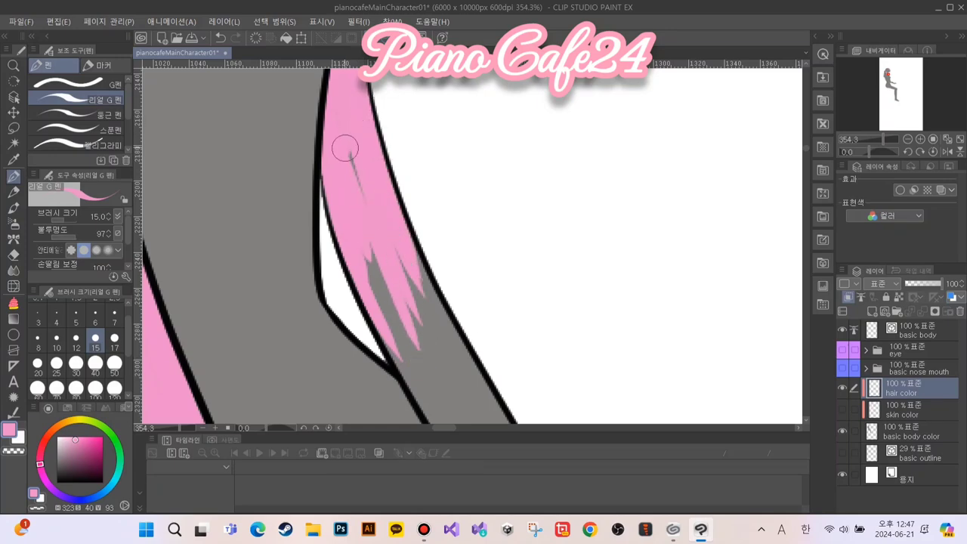
pyautogui.moveTo(345, 148); pyautogui.dragTo(432, 356)
pyautogui.moveTo(349, 168); pyautogui.dragTo(449, 375)
pyautogui.moveTo(392, 219)
pyautogui.mouseDown()
pyautogui.moveTo(478, 386)
pyautogui.moveTo(386, 217)
pyautogui.moveTo(465, 389)
pyautogui.mouseUp()
pyautogui.moveTo(395, 267); pyautogui.dragTo(434, 363)
pyautogui.moveTo(358, 250)
pyautogui.mouseDown()
pyautogui.moveTo(423, 356)
pyautogui.moveTo(418, 373)
pyautogui.moveTo(365, 261)
pyautogui.moveTo(404, 342)
pyautogui.mouseUp()
pyautogui.moveTo(365, 246); pyautogui.dragTo(425, 381)
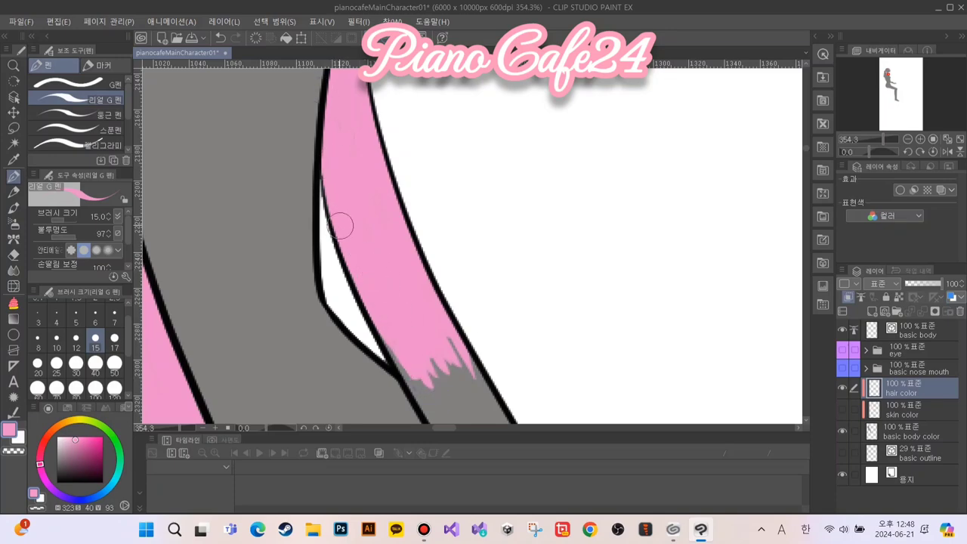
# Fill the middle stretch of the far side lock with pink where it crosses the shoulder
pyautogui.scroll(-1, 339, 239)
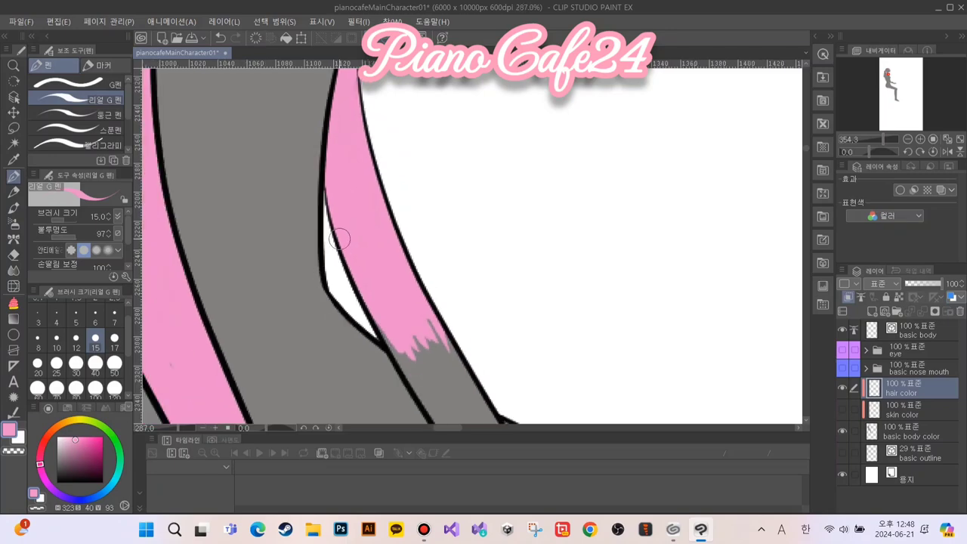
pyautogui.moveTo(400, 340); pyautogui.dragTo(349, 157)
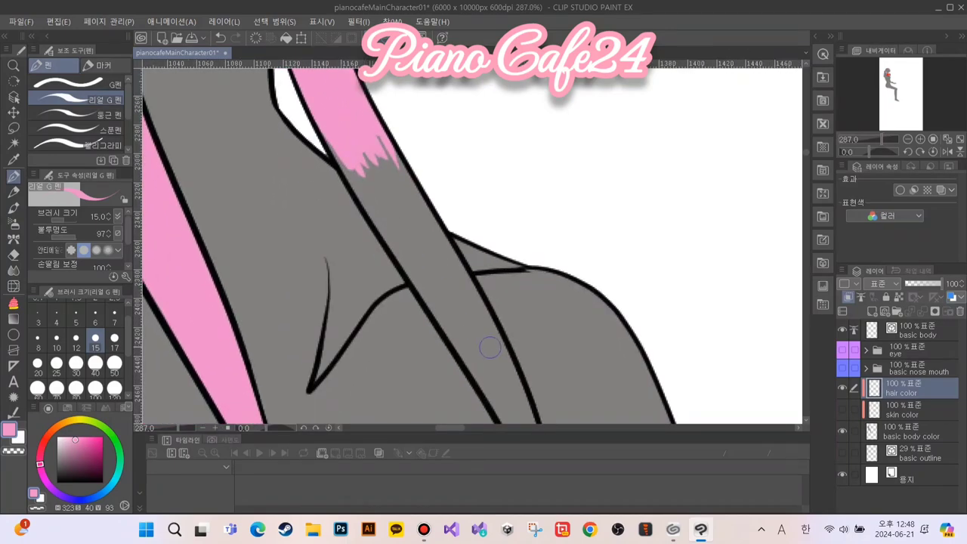
pyautogui.moveTo(420, 216); pyautogui.dragTo(497, 360)
pyautogui.moveTo(438, 246); pyautogui.dragTo(501, 362)
pyautogui.moveTo(452, 263); pyautogui.dragTo(502, 362)
pyautogui.moveTo(425, 220)
pyautogui.mouseDown()
pyautogui.moveTo(510, 375)
pyautogui.moveTo(395, 162)
pyautogui.mouseUp()
pyautogui.moveTo(378, 121); pyautogui.dragTo(417, 214)
pyautogui.moveTo(384, 142); pyautogui.dragTo(415, 213)
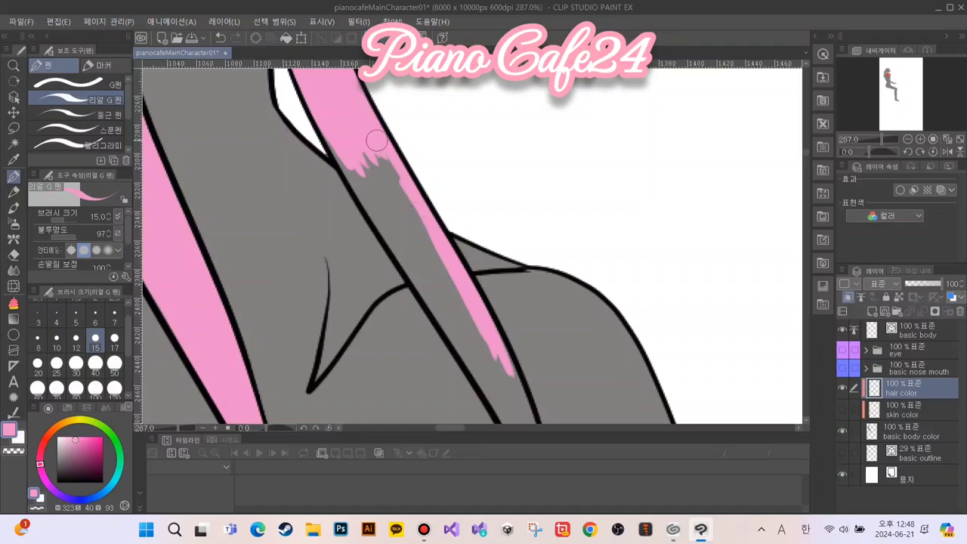
pyautogui.moveTo(484, 333)
pyautogui.mouseDown()
pyautogui.moveTo(368, 154)
pyautogui.moveTo(485, 326)
pyautogui.moveTo(386, 169)
pyautogui.mouseUp()
pyautogui.moveTo(499, 356); pyautogui.dragTo(366, 163)
pyautogui.moveTo(487, 340); pyautogui.dragTo(393, 206)
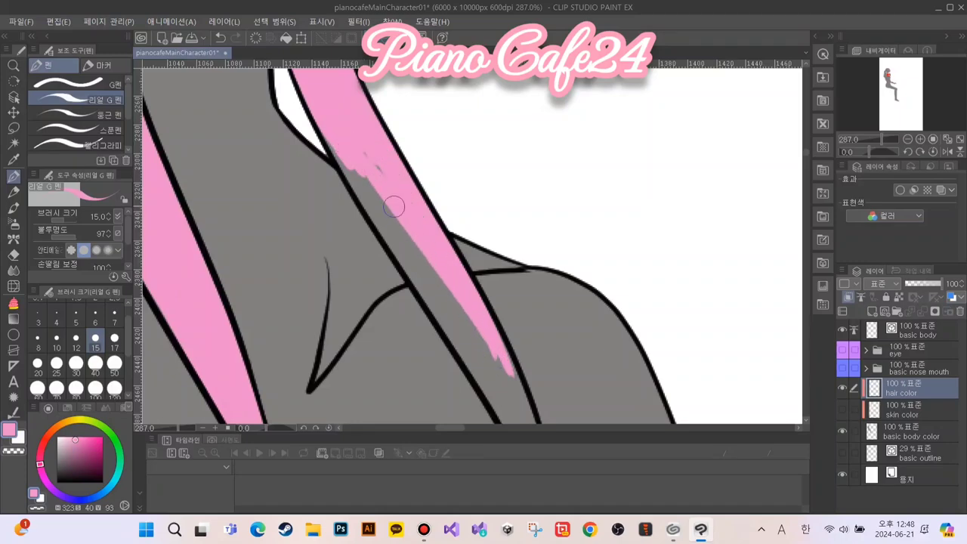
pyautogui.moveTo(368, 161); pyautogui.dragTo(461, 301)
pyautogui.moveTo(390, 199)
pyautogui.mouseDown()
pyautogui.moveTo(485, 357)
pyautogui.moveTo(357, 178)
pyautogui.mouseUp()
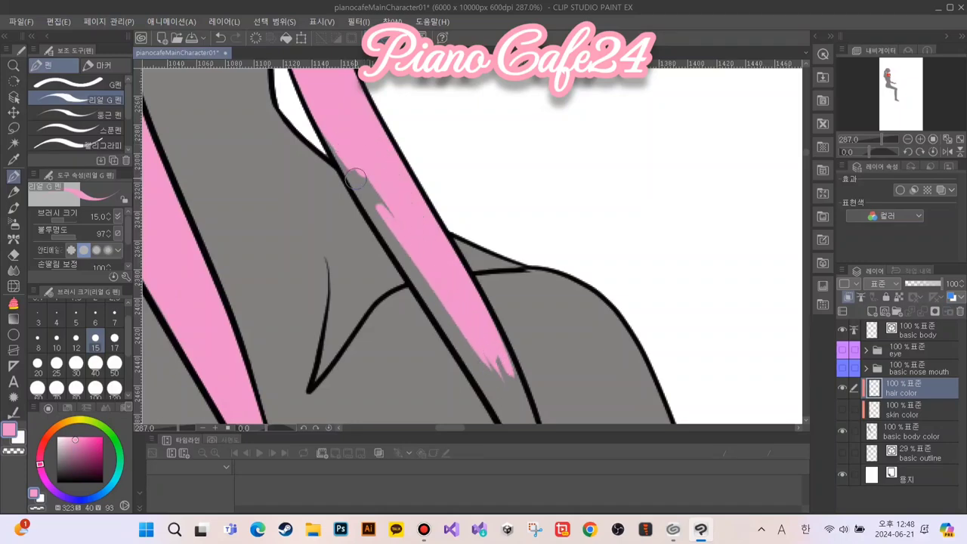
pyautogui.moveTo(491, 380)
pyautogui.mouseDown()
pyautogui.moveTo(412, 258)
pyautogui.moveTo(476, 376)
pyautogui.moveTo(439, 297)
pyautogui.moveTo(455, 331)
pyautogui.moveTo(425, 284)
pyautogui.moveTo(465, 352)
pyautogui.moveTo(406, 252)
pyautogui.moveTo(474, 367)
pyautogui.moveTo(375, 212)
pyautogui.moveTo(476, 372)
pyautogui.moveTo(413, 272)
pyautogui.moveTo(422, 264)
pyautogui.moveTo(373, 182)
pyautogui.moveTo(395, 227)
pyautogui.moveTo(348, 159)
pyautogui.moveTo(391, 241)
pyautogui.moveTo(333, 135)
pyautogui.moveTo(397, 252)
pyautogui.moveTo(320, 119)
pyautogui.mouseUp()
pyautogui.moveTo(319, 120); pyautogui.dragTo(387, 240)
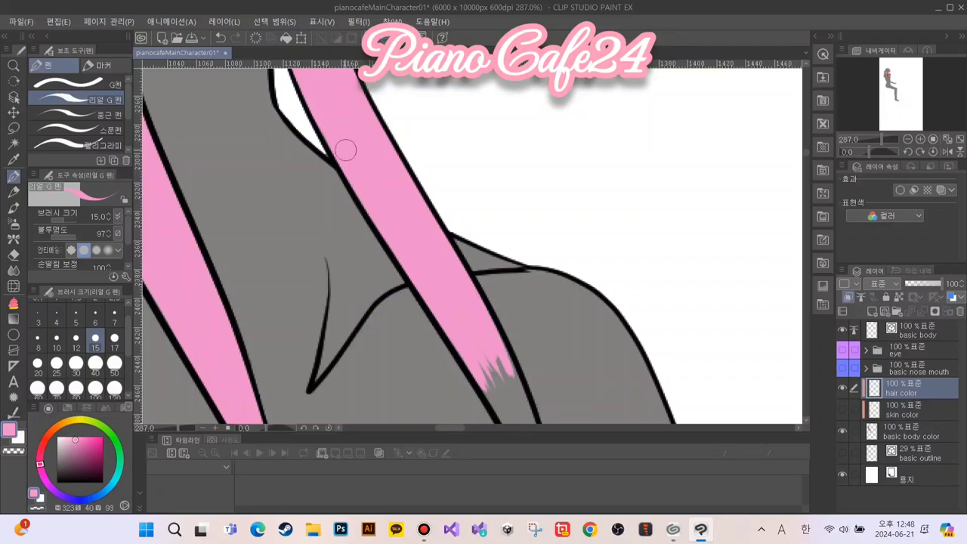
# Paint pink over the tapering lower part of the far side lock, stopping just short of its tip
pyautogui.moveTo(503, 393); pyautogui.dragTo(413, 200)
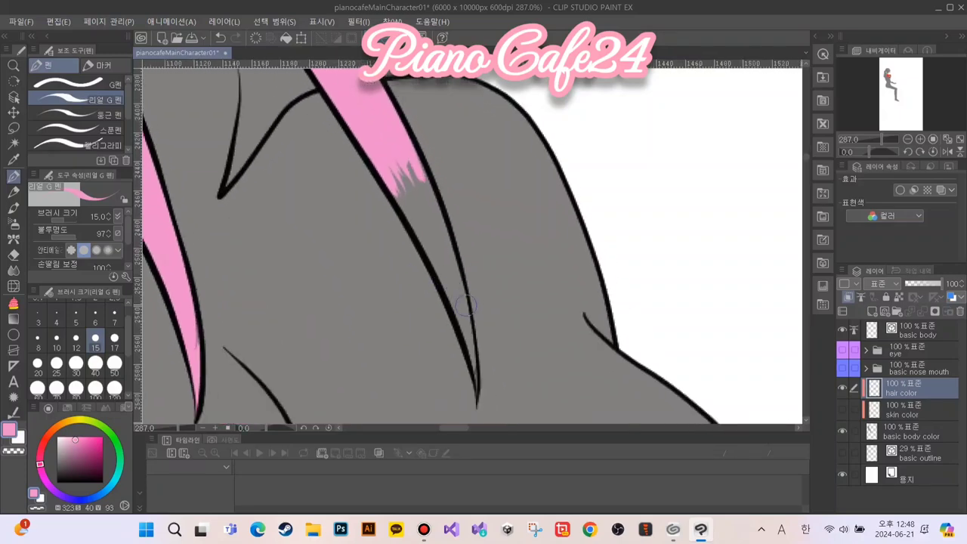
pyautogui.moveTo(463, 304)
pyautogui.mouseDown()
pyautogui.moveTo(431, 202)
pyautogui.moveTo(440, 242)
pyautogui.moveTo(424, 209)
pyautogui.mouseUp()
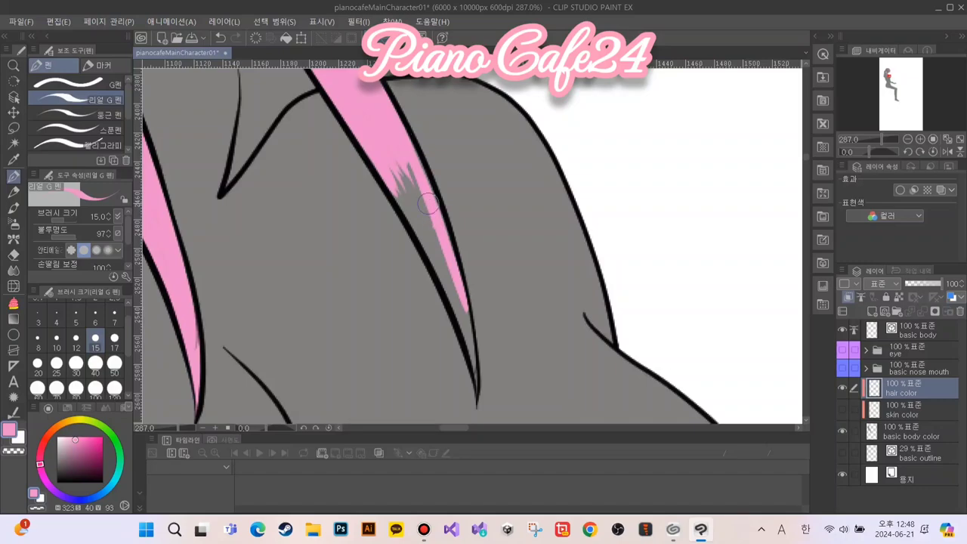
pyautogui.moveTo(416, 155); pyautogui.dragTo(453, 285)
pyautogui.moveTo(411, 171); pyautogui.dragTo(456, 284)
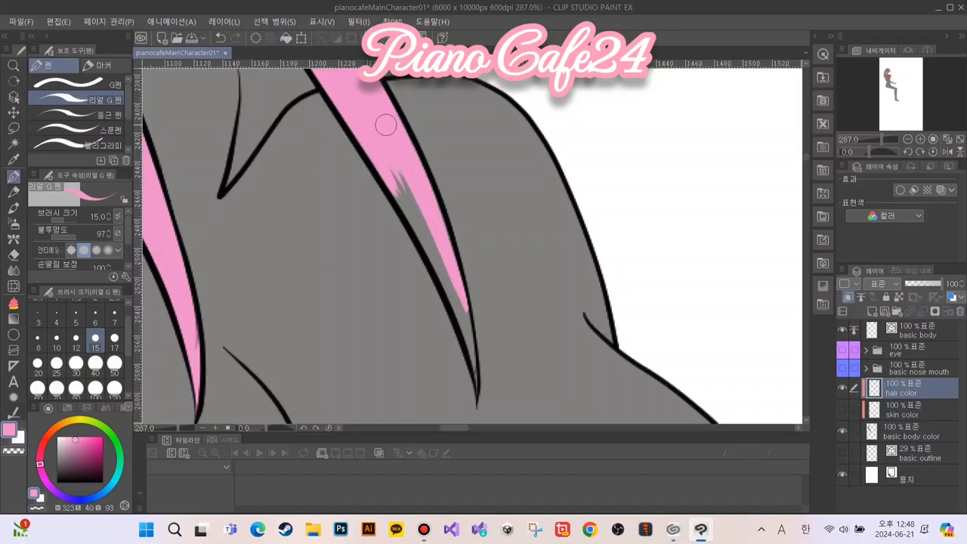
pyautogui.moveTo(387, 136); pyautogui.dragTo(462, 304)
pyautogui.moveTo(372, 153); pyautogui.dragTo(436, 262)
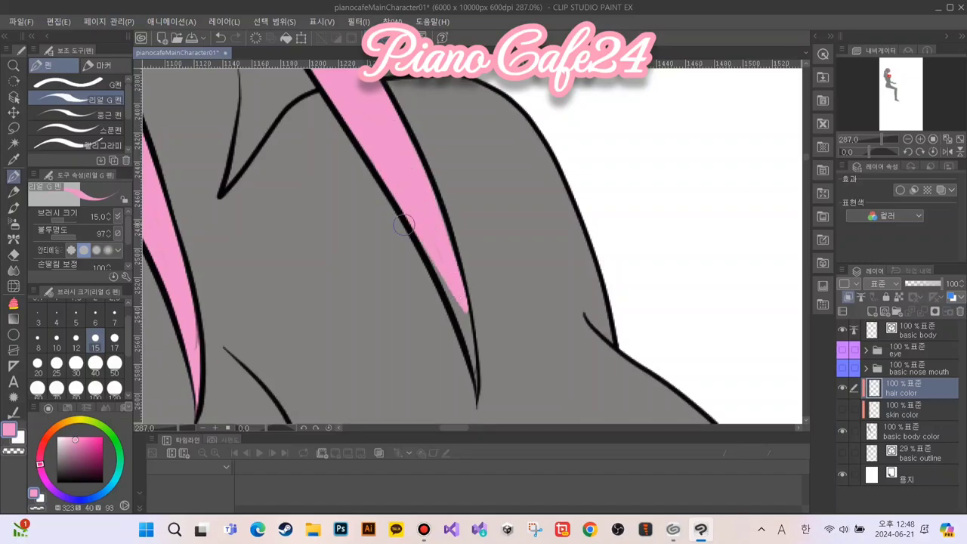
# Fill the narrow tip and remaining inner edge of the far side lock with pink at brush size 7
pyautogui.press(']')
pyautogui.press(']')
pyautogui.press(']')
pyautogui.press(']')
pyautogui.press(']')
pyautogui.press(']')
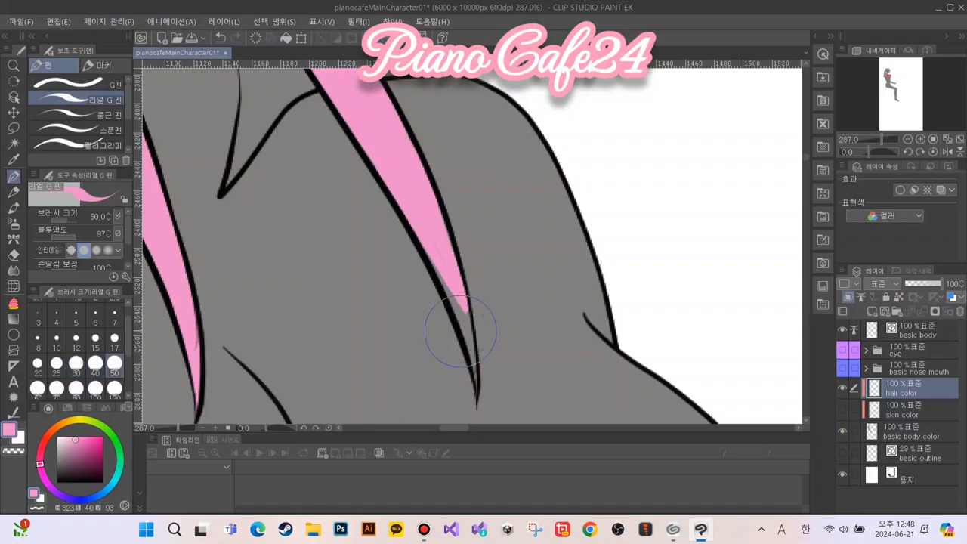
pyautogui.press('[')
pyautogui.press('[')
pyautogui.press('[')
pyautogui.press('[')
pyautogui.press('[')
pyautogui.press('[')
pyautogui.press('[')
pyautogui.press('[')
pyautogui.press('[')
pyautogui.press('[')
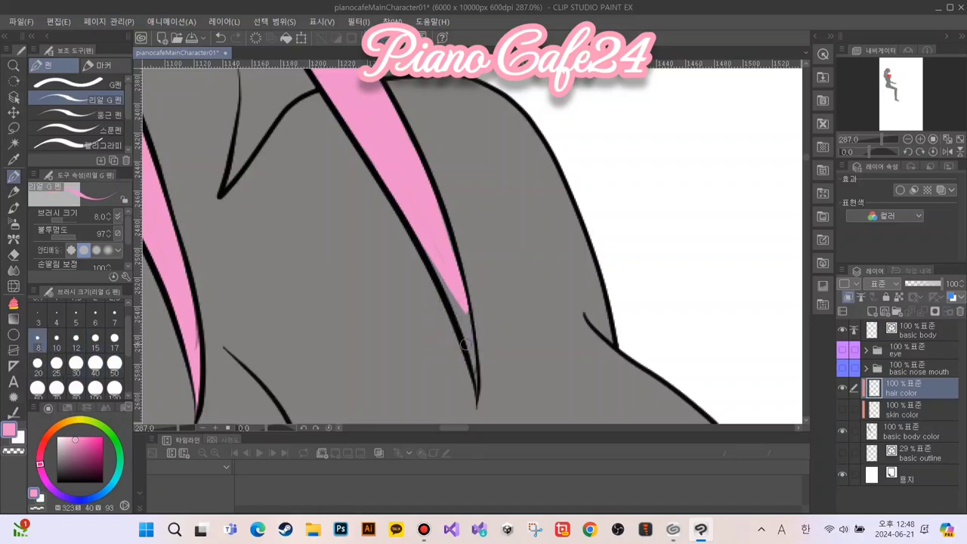
pyautogui.moveTo(473, 364); pyautogui.dragTo(461, 292)
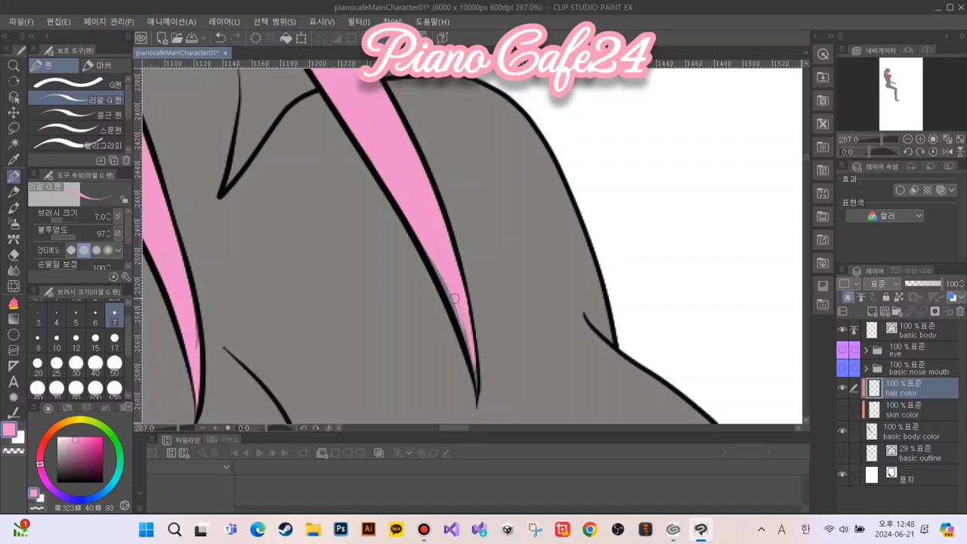
pyautogui.moveTo(448, 293); pyautogui.dragTo(421, 239)
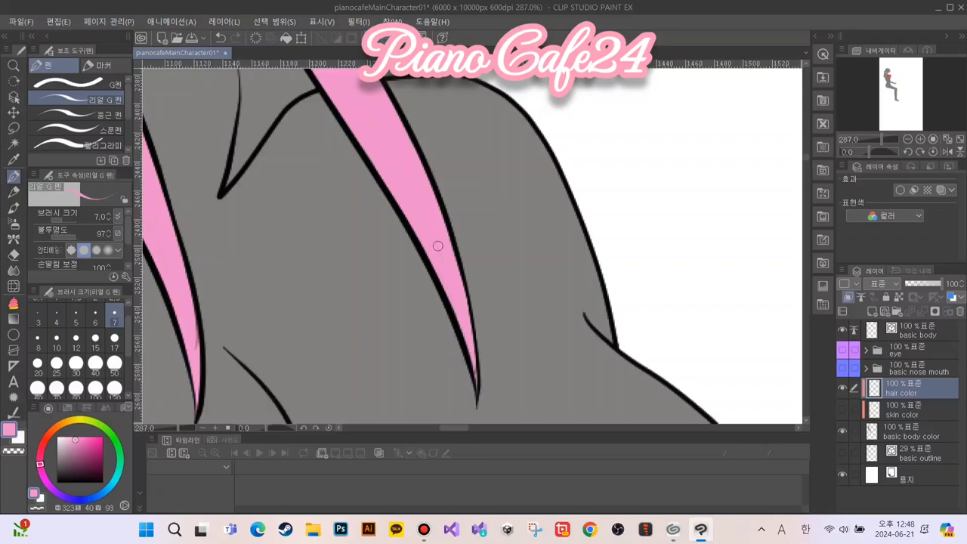
# Paint pink over the bangs, crown and side of the head with the brush size set to 150
pyautogui.scroll(-4, 429, 246)
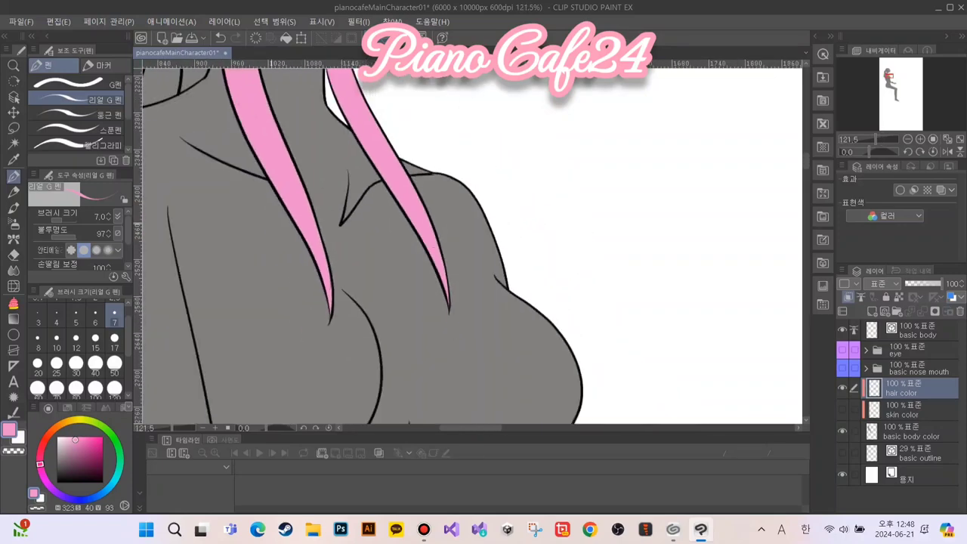
pyautogui.moveTo(340, 181); pyautogui.dragTo(503, 359)
pyautogui.moveTo(237, 132); pyautogui.dragTo(334, 287)
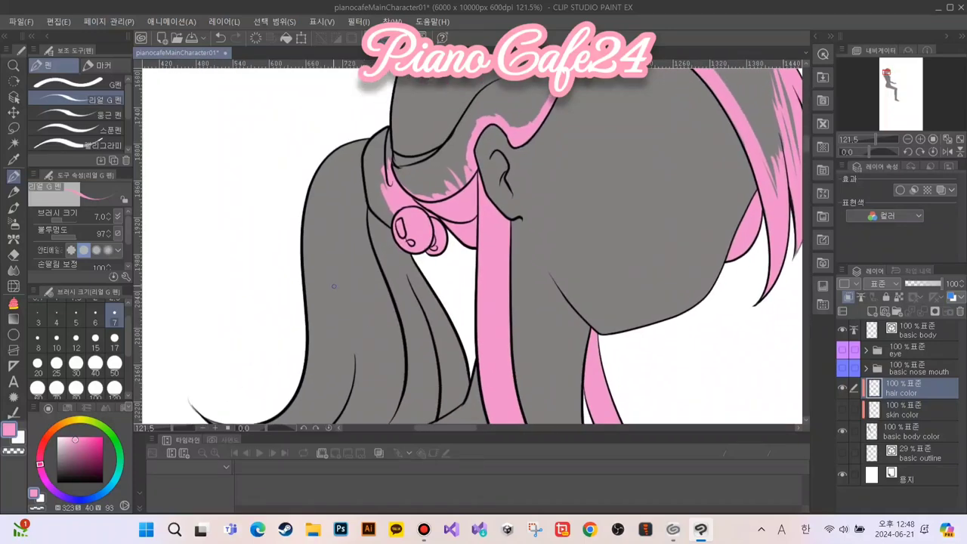
pyautogui.scroll(-5, 354, 263)
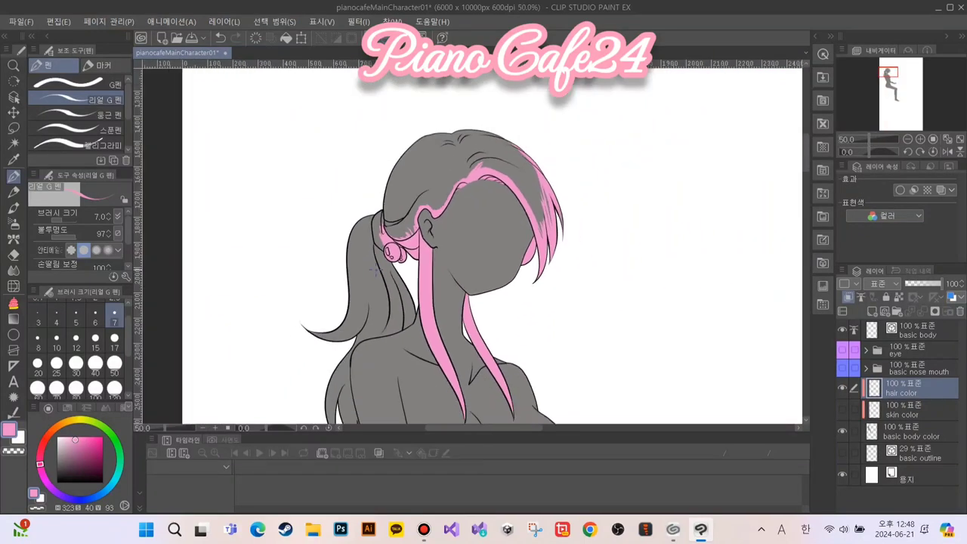
pyautogui.press(']')
pyautogui.press(']')
pyautogui.press(']')
pyautogui.press(']')
pyautogui.press(']')
pyautogui.press(']')
pyautogui.press(']')
pyautogui.press(']')
pyautogui.press(']')
pyautogui.press(']')
pyautogui.press(']')
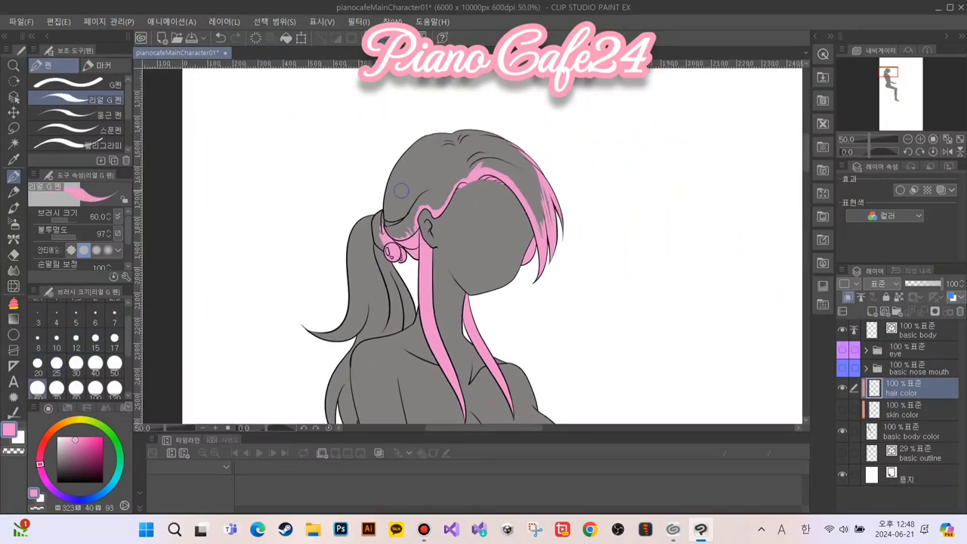
pyautogui.press(']')
pyautogui.press(']')
pyautogui.press(']')
pyautogui.press(']')
pyautogui.press(']')
pyautogui.press(']')
pyautogui.press(']')
pyautogui.press(']')
pyautogui.press(']')
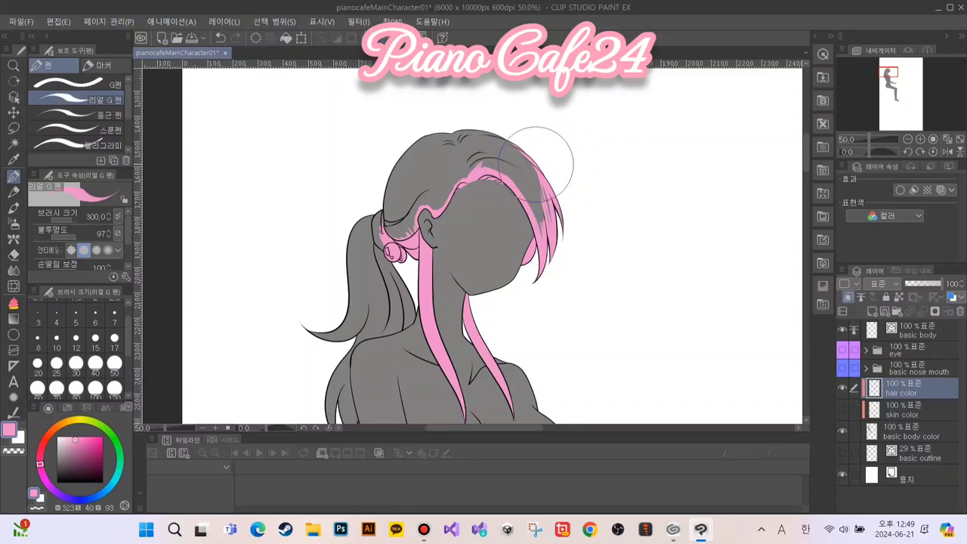
pyautogui.press('[')
pyautogui.press('[')
pyautogui.press('[')
pyautogui.press('[')
pyautogui.moveTo(543, 174)
pyautogui.mouseDown()
pyautogui.moveTo(491, 130)
pyautogui.moveTo(557, 220)
pyautogui.moveTo(538, 189)
pyautogui.moveTo(545, 223)
pyautogui.moveTo(504, 164)
pyautogui.moveTo(519, 181)
pyautogui.moveTo(476, 151)
pyautogui.moveTo(532, 188)
pyautogui.moveTo(495, 155)
pyautogui.moveTo(466, 152)
pyautogui.moveTo(439, 170)
pyautogui.moveTo(461, 167)
pyautogui.moveTo(434, 198)
pyautogui.moveTo(447, 182)
pyautogui.moveTo(414, 162)
pyautogui.moveTo(420, 175)
pyautogui.moveTo(442, 118)
pyautogui.moveTo(400, 178)
pyautogui.moveTo(448, 145)
pyautogui.moveTo(401, 206)
pyautogui.moveTo(399, 226)
pyautogui.moveTo(419, 194)
pyautogui.moveTo(393, 234)
pyautogui.moveTo(405, 203)
pyautogui.moveTo(406, 227)
pyautogui.mouseUp()
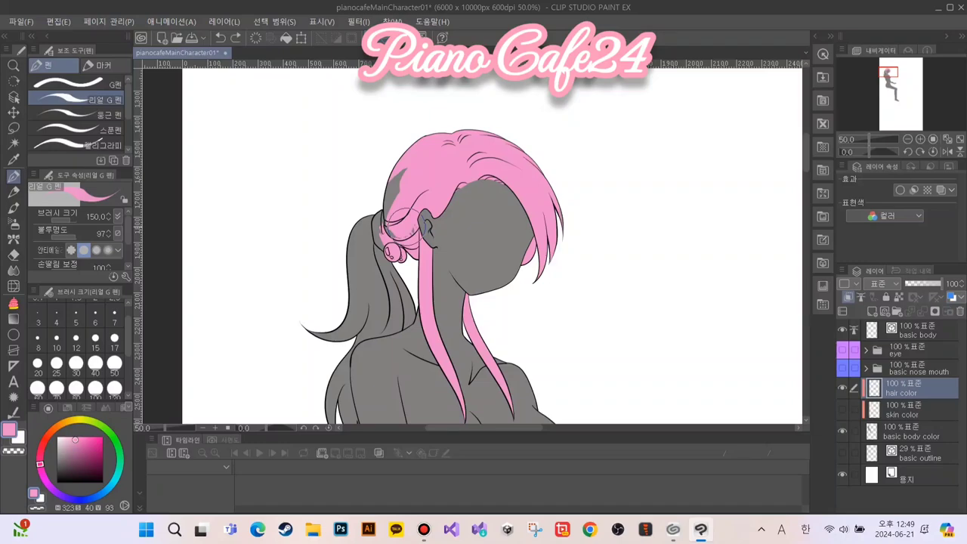
# Fill the grey patches left at the back of the head and in the gathered hair with pink, starting at brush size 100
pyautogui.scroll(3, 401, 232)
pyautogui.press('[')
pyautogui.press('[')
pyautogui.press('[')
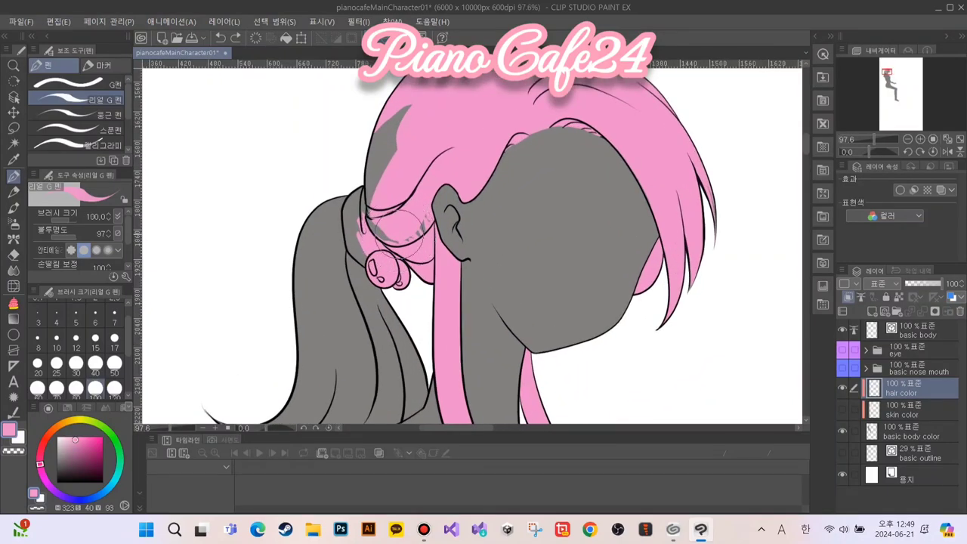
pyautogui.moveTo(400, 227)
pyautogui.mouseDown()
pyautogui.moveTo(409, 180)
pyautogui.moveTo(419, 223)
pyautogui.moveTo(381, 199)
pyautogui.moveTo(391, 125)
pyautogui.moveTo(402, 119)
pyautogui.moveTo(353, 265)
pyautogui.mouseUp()
# Paint pink over the upper part of the ponytail's front strands, just below the hair tie
pyautogui.scroll(-4, 355, 266)
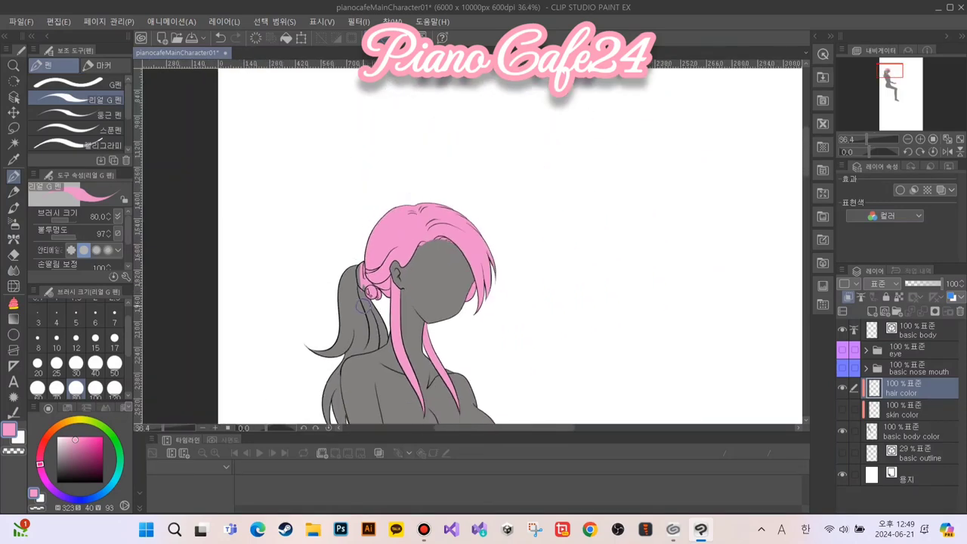
pyautogui.scroll(4, 352, 269)
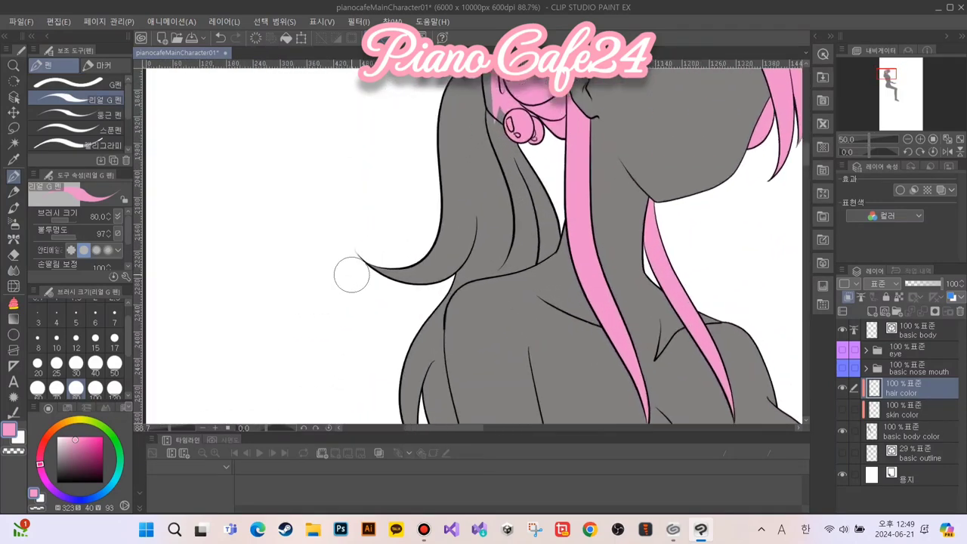
pyautogui.moveTo(488, 94)
pyautogui.mouseDown()
pyautogui.moveTo(499, 174)
pyautogui.moveTo(529, 193)
pyautogui.moveTo(521, 151)
pyautogui.moveTo(533, 212)
pyautogui.mouseUp()
# Paint pink at brush size 17 along the hair bordering the shoulder and the inner edge of the strands behind the arm
pyautogui.press('[')
pyautogui.press('[')
pyautogui.press('[')
pyautogui.press('[')
pyautogui.press('[')
pyautogui.press('[')
pyautogui.press('[')
pyautogui.press('[')
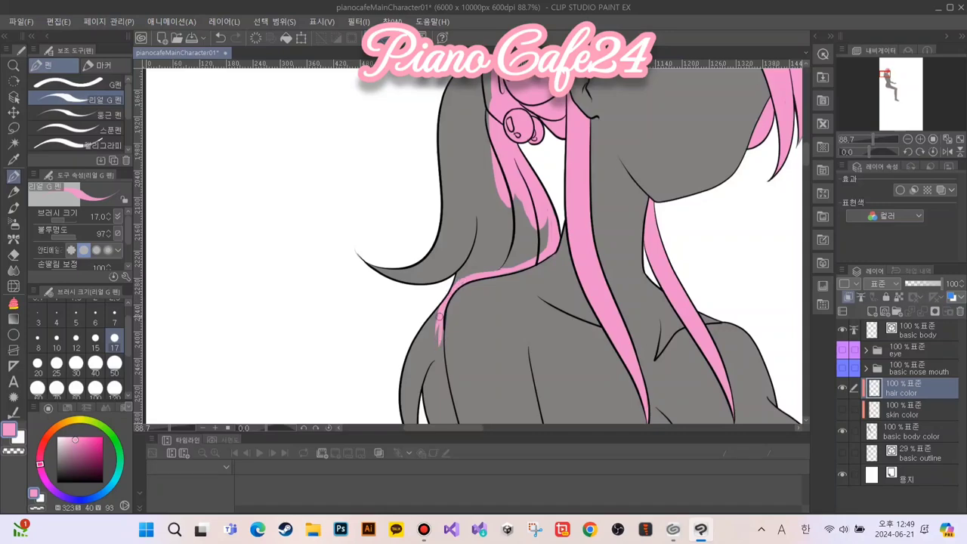
pyautogui.moveTo(392, 380); pyautogui.dragTo(366, 216)
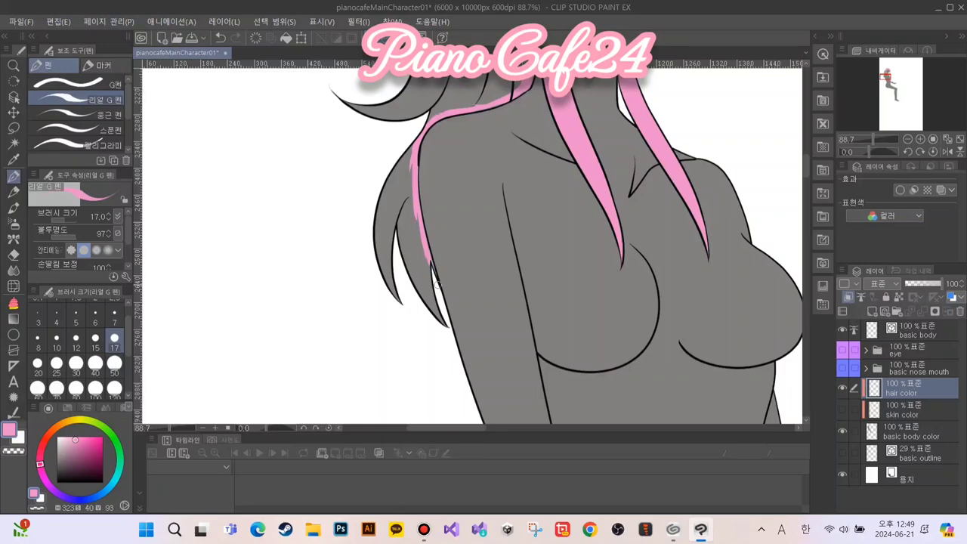
pyautogui.moveTo(412, 198); pyautogui.dragTo(426, 268)
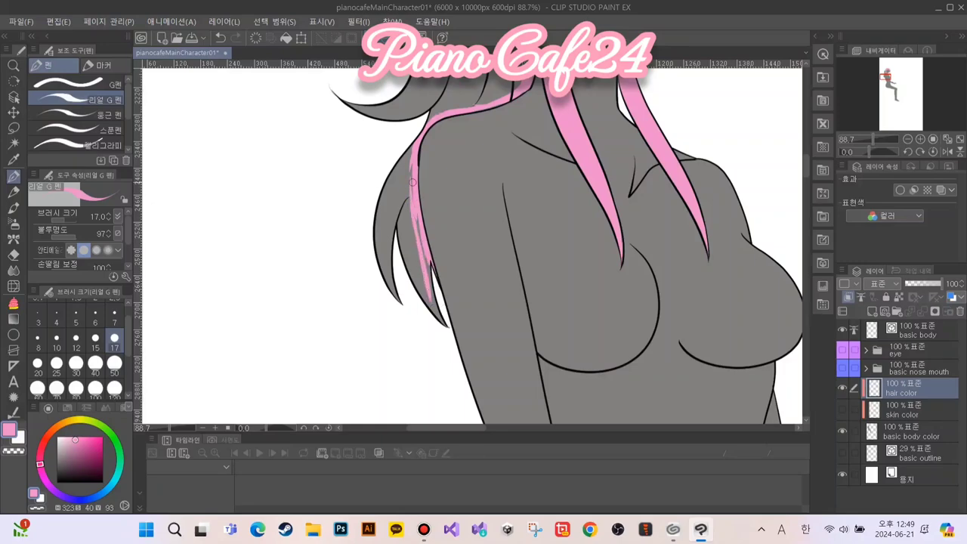
# Fill the hanging strands behind the shoulder and upper arm with pink at brush size 60
pyautogui.press(']')
pyautogui.press(']')
pyautogui.press(']')
pyautogui.press(']')
pyautogui.press(']')
pyautogui.press(']')
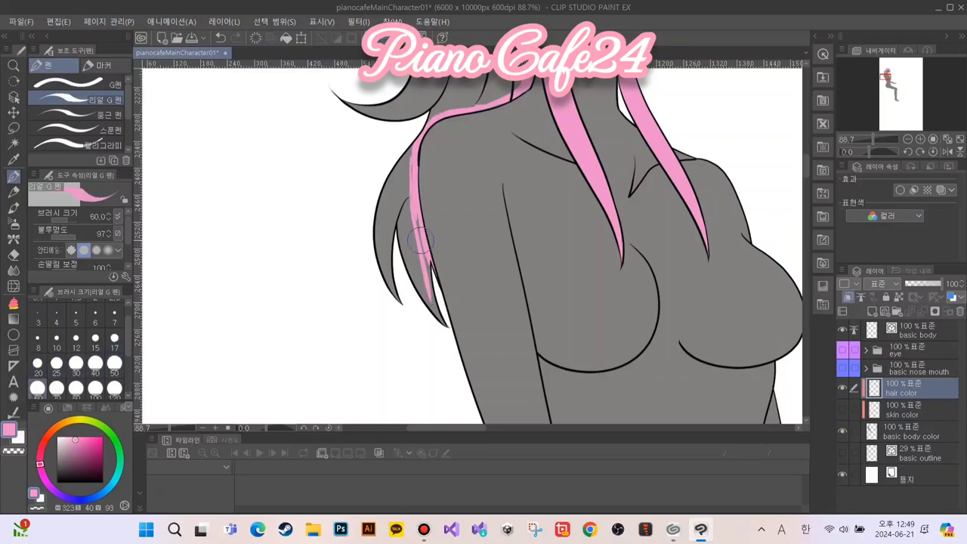
pyautogui.moveTo(410, 148); pyautogui.dragTo(401, 251)
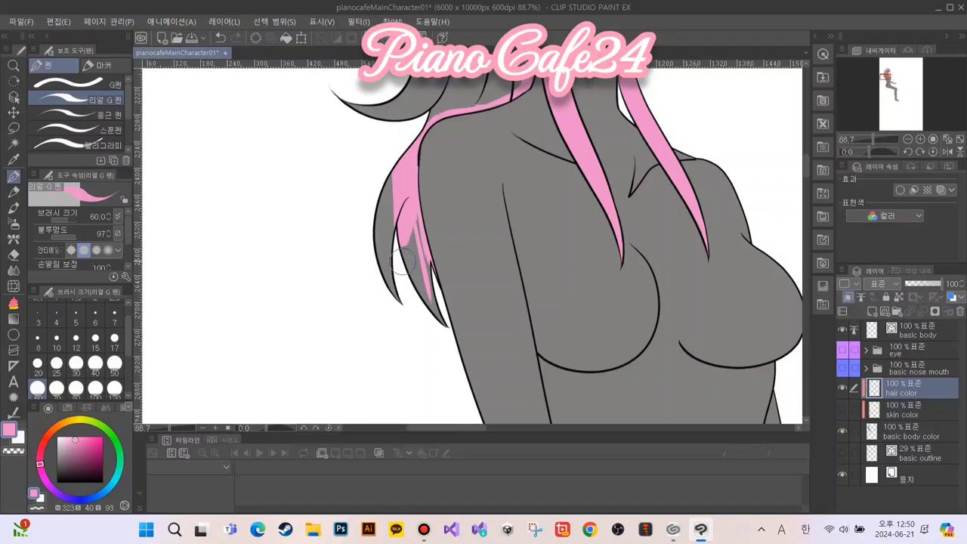
pyautogui.moveTo(395, 186); pyautogui.dragTo(391, 264)
pyautogui.moveTo(386, 206); pyautogui.dragTo(393, 327)
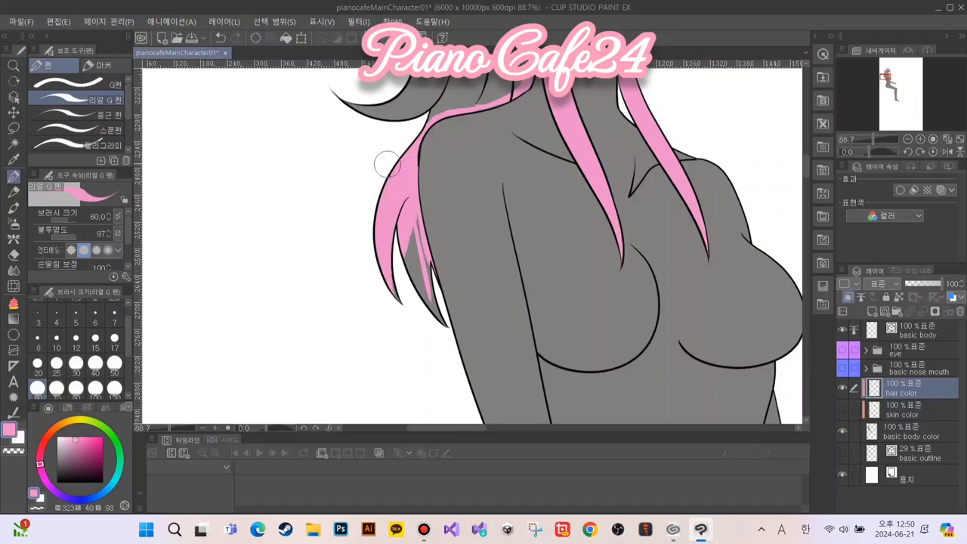
pyautogui.moveTo(402, 235)
pyautogui.mouseDown()
pyautogui.moveTo(418, 307)
pyautogui.moveTo(411, 227)
pyautogui.moveTo(447, 340)
pyautogui.mouseUp()
# Paint pink over the remaining grey ponytail, from the hair tie down to its curled tip
pyautogui.moveTo(370, 202); pyautogui.dragTo(312, 406)
pyautogui.moveTo(411, 238)
pyautogui.mouseDown()
pyautogui.moveTo(396, 114)
pyautogui.moveTo(415, 87)
pyautogui.moveTo(361, 185)
pyautogui.moveTo(378, 111)
pyautogui.moveTo(367, 234)
pyautogui.moveTo(378, 300)
pyautogui.moveTo(377, 151)
pyautogui.moveTo(340, 321)
pyautogui.moveTo(370, 193)
pyautogui.moveTo(317, 317)
pyautogui.moveTo(383, 268)
pyautogui.moveTo(282, 306)
pyautogui.moveTo(273, 286)
pyautogui.mouseUp()
pyautogui.moveTo(345, 220)
pyautogui.mouseDown()
pyautogui.moveTo(393, 165)
pyautogui.moveTo(397, 252)
pyautogui.moveTo(428, 285)
pyautogui.moveTo(453, 291)
pyautogui.moveTo(462, 277)
pyautogui.moveTo(433, 289)
pyautogui.moveTo(445, 268)
pyautogui.moveTo(419, 296)
pyautogui.moveTo(428, 305)
pyautogui.moveTo(448, 271)
pyautogui.mouseUp()
pyautogui.moveTo(408, 295)
pyautogui.mouseDown()
pyautogui.moveTo(418, 254)
pyautogui.moveTo(404, 279)
pyautogui.moveTo(408, 240)
pyautogui.moveTo(397, 274)
pyautogui.moveTo(413, 302)
pyautogui.moveTo(381, 309)
pyautogui.moveTo(379, 297)
pyautogui.moveTo(408, 285)
pyautogui.mouseUp()
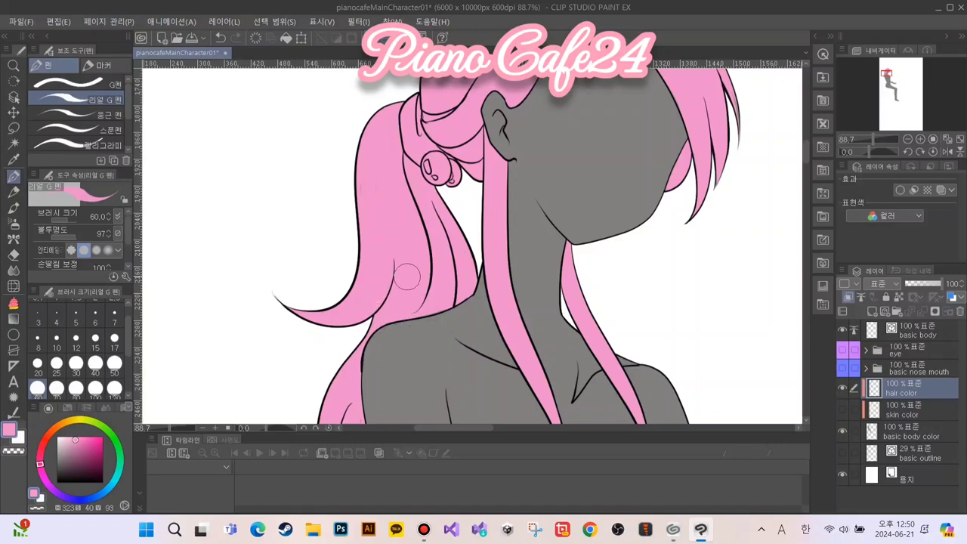
# Show the skin color layer and the eye and basic nose mouth folders together with the finished hair
pyautogui.scroll(-2, 372, 306)
pyautogui.scroll(-2, 372, 306)
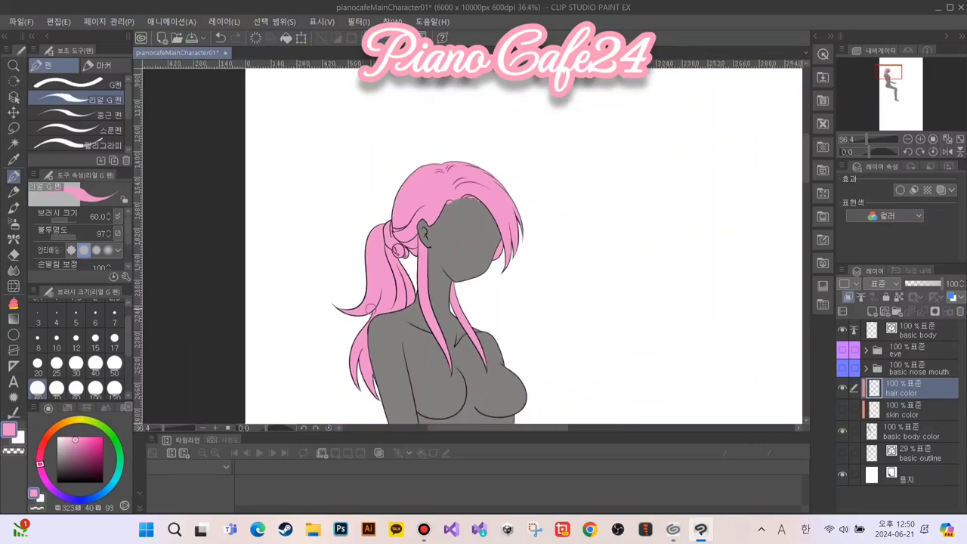
pyautogui.moveTo(384, 320); pyautogui.dragTo(352, 141)
pyautogui.scroll(-3, 352, 140)
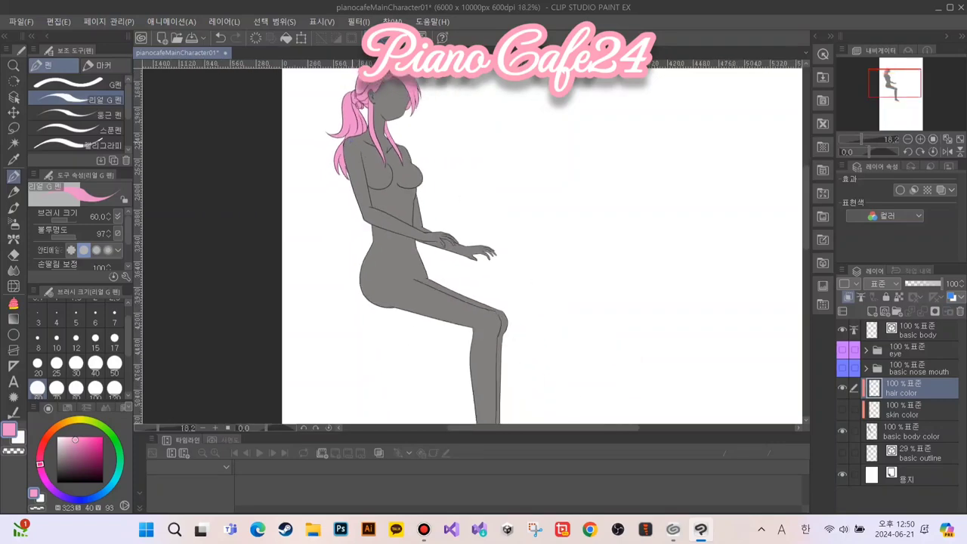
pyautogui.moveTo(344, 182); pyautogui.dragTo(359, 385)
pyautogui.scroll(5, 396, 282)
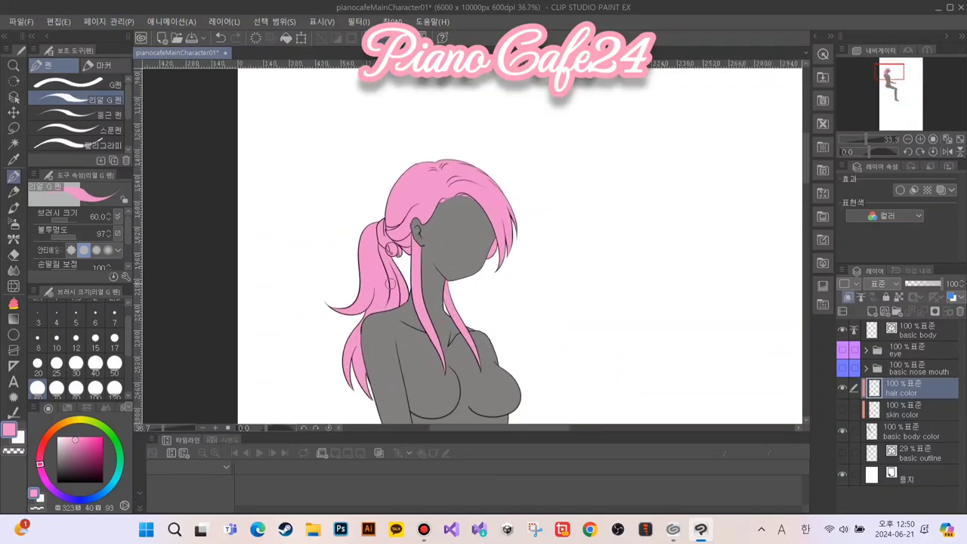
pyautogui.scroll(1, 398, 283)
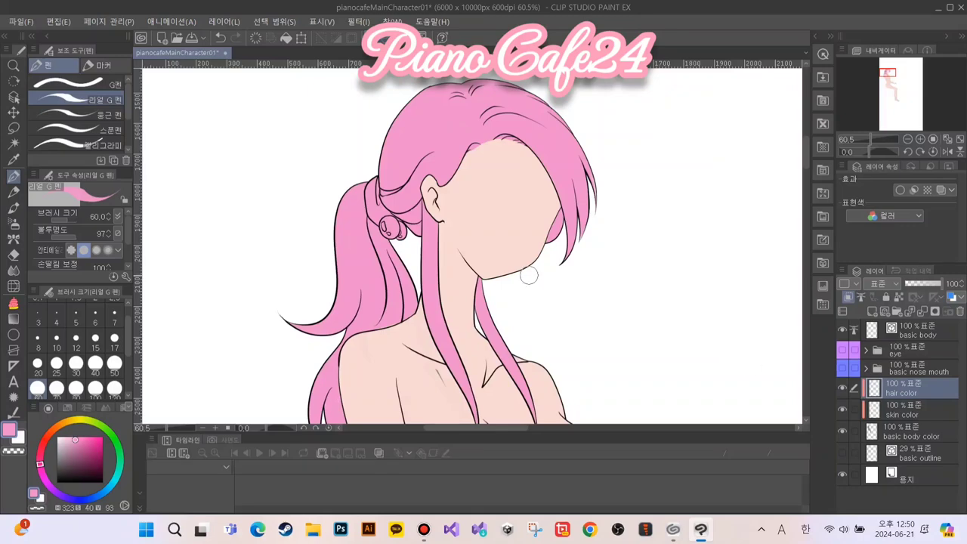
pyautogui.scroll(-5, 527, 277)
pyautogui.scroll(4, 617, 293)
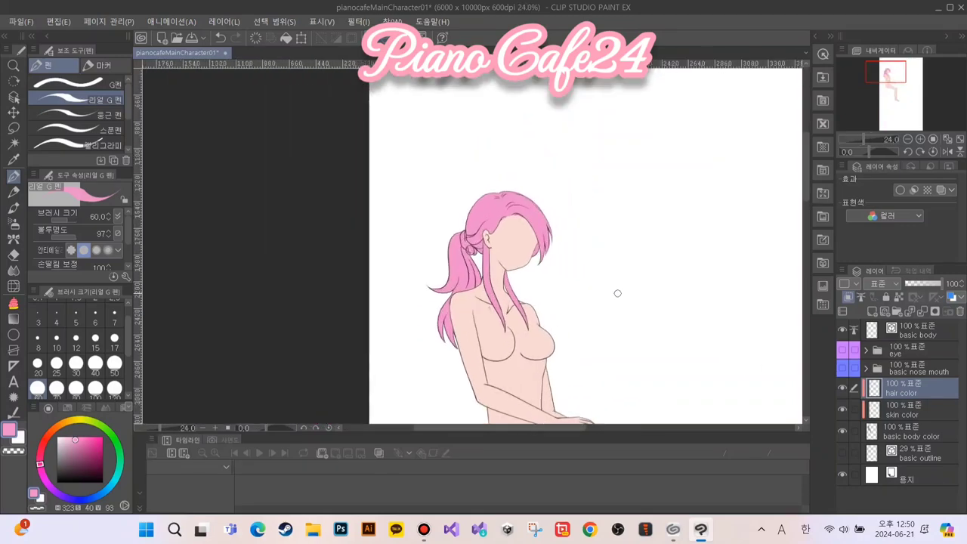
pyautogui.scroll(-2, 539, 242)
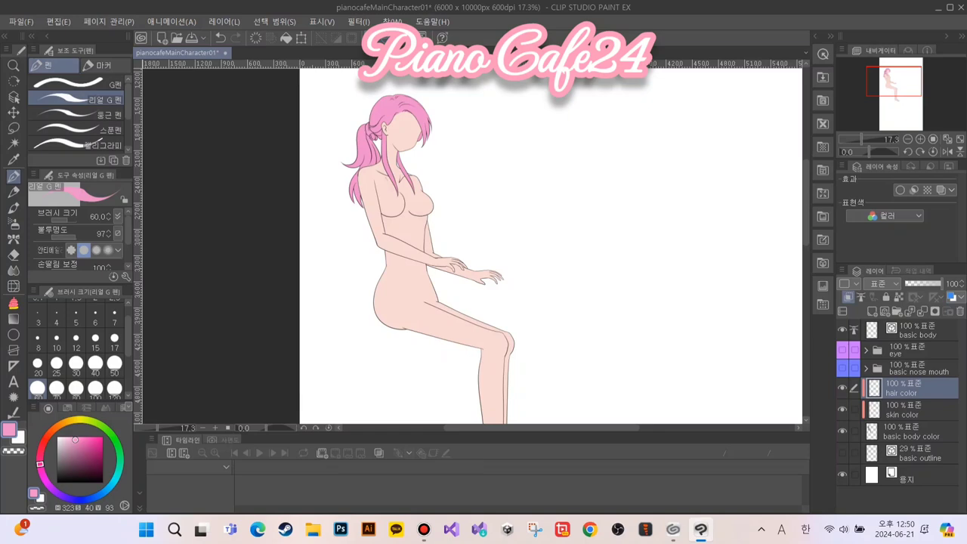
pyautogui.click(842, 453)
# Review the coloured figure, switching the hair color and skin color layers off and on to compare them
pyautogui.scroll(3, 465, 224)
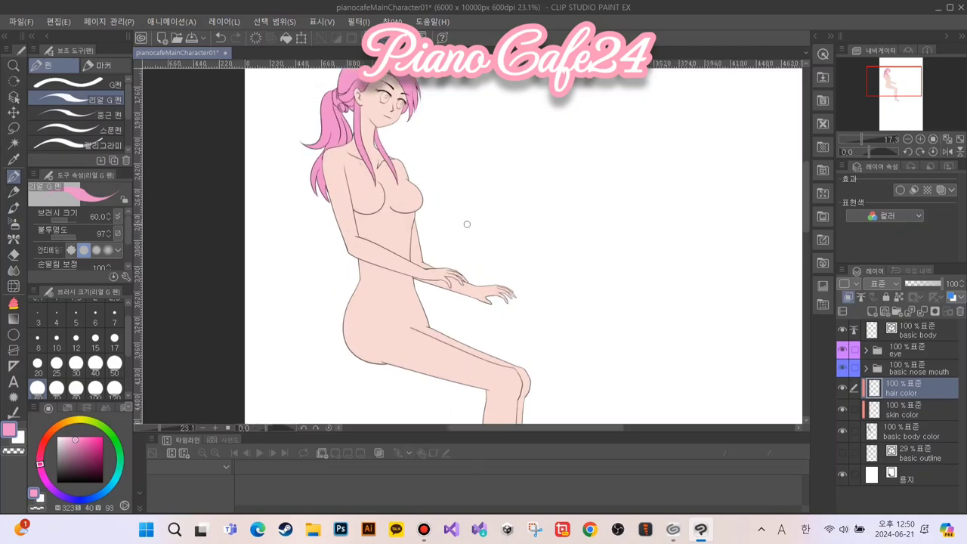
pyautogui.scroll(-1, 466, 224)
pyautogui.scroll(1, 466, 224)
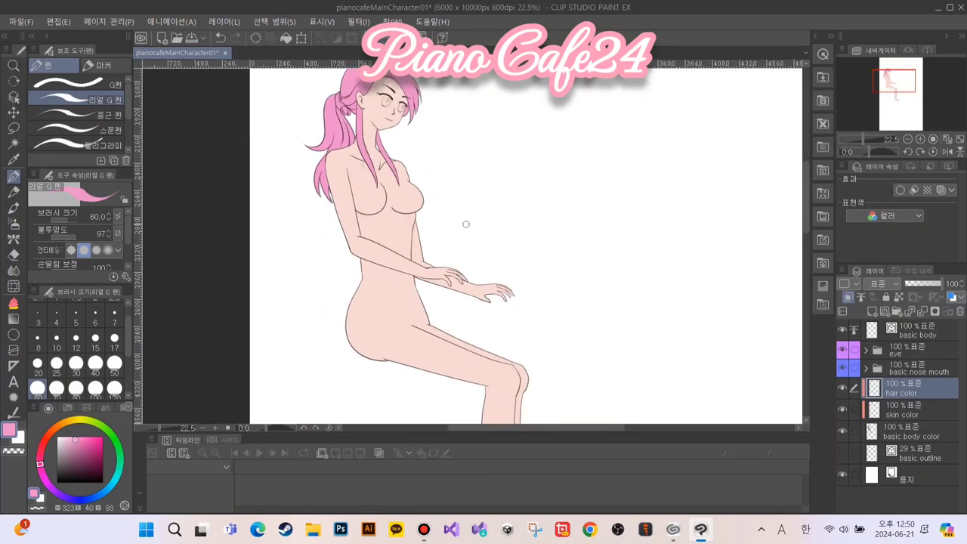
pyautogui.moveTo(318, 205); pyautogui.dragTo(309, 251)
pyautogui.scroll(5, 378, 364)
pyautogui.moveTo(355, 96); pyautogui.dragTo(400, 349)
pyautogui.scroll(4, 399, 347)
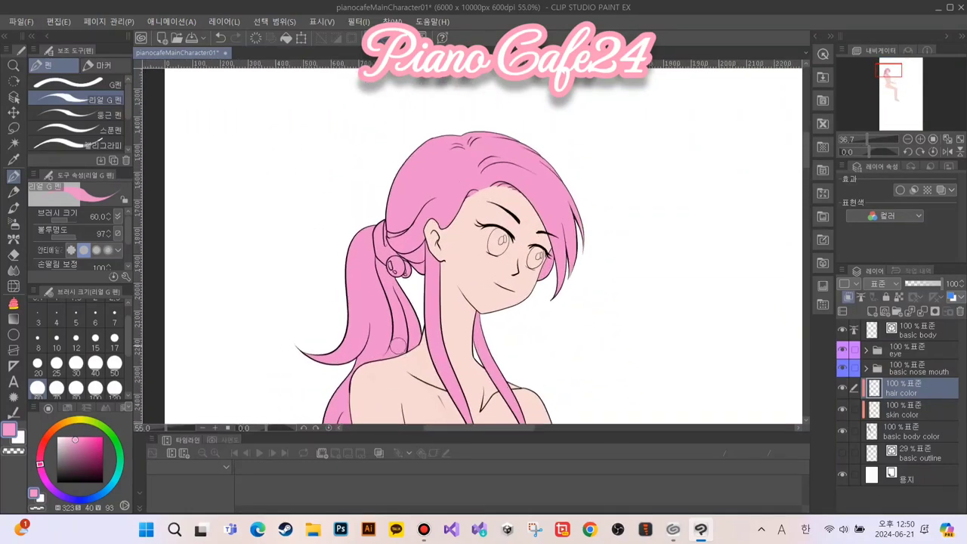
pyautogui.moveTo(376, 264); pyautogui.dragTo(291, 178)
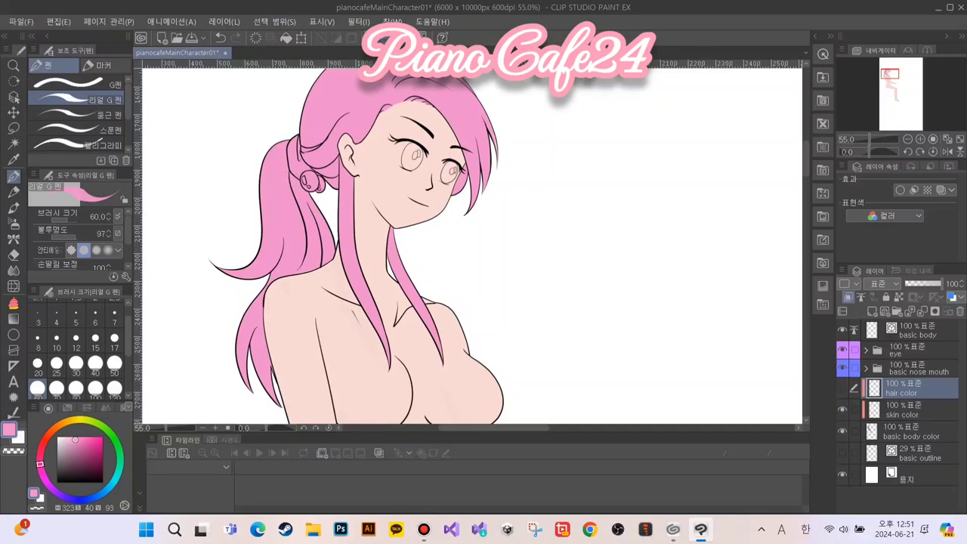
pyautogui.click(842, 387)
pyautogui.click(842, 387)
pyautogui.click(842, 409)
pyautogui.click(842, 409)
pyautogui.click(842, 387)
pyautogui.click(842, 388)
# Inspect the bangs and hairline around the face up close, and recheck the hair and skin fills by toggling their layers
pyautogui.scroll(5, 526, 140)
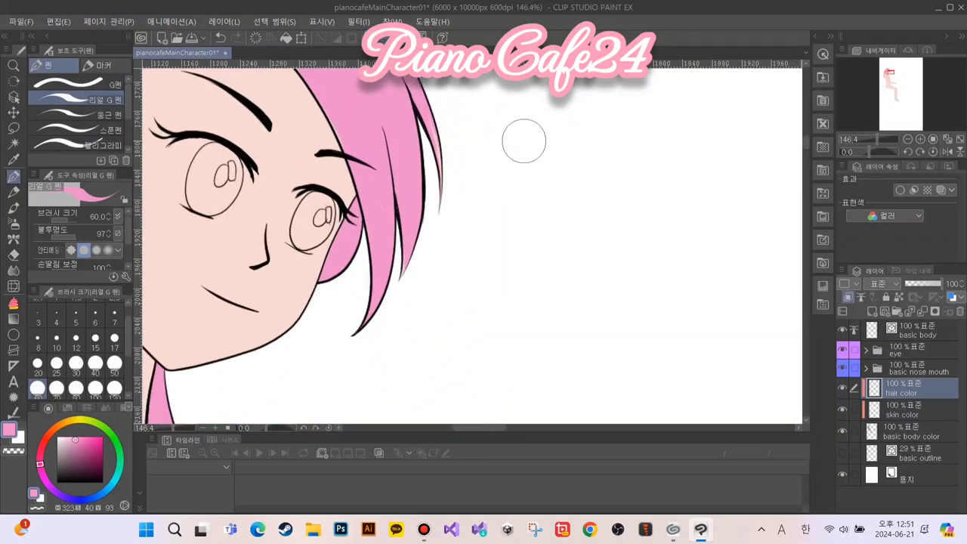
pyautogui.moveTo(466, 292); pyautogui.dragTo(533, 403)
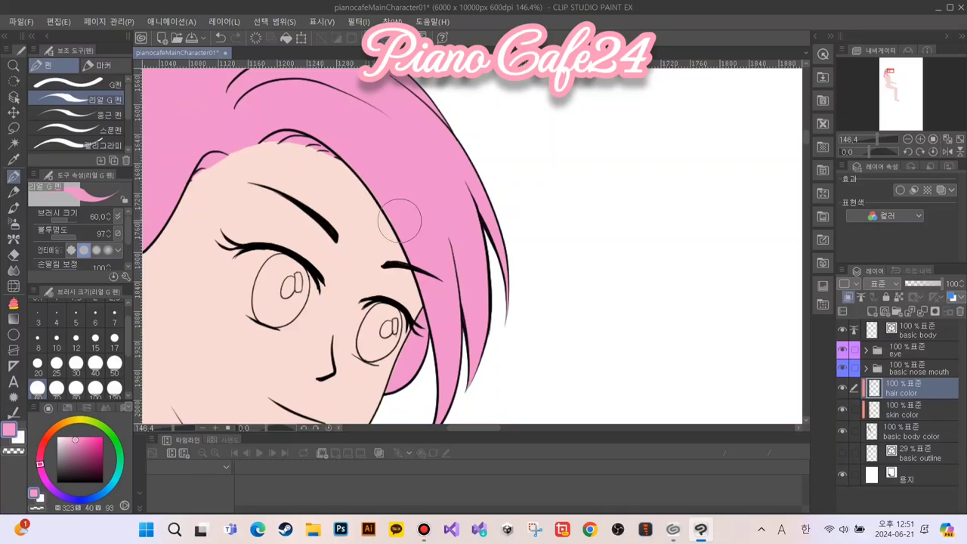
pyautogui.scroll(-8, 339, 121)
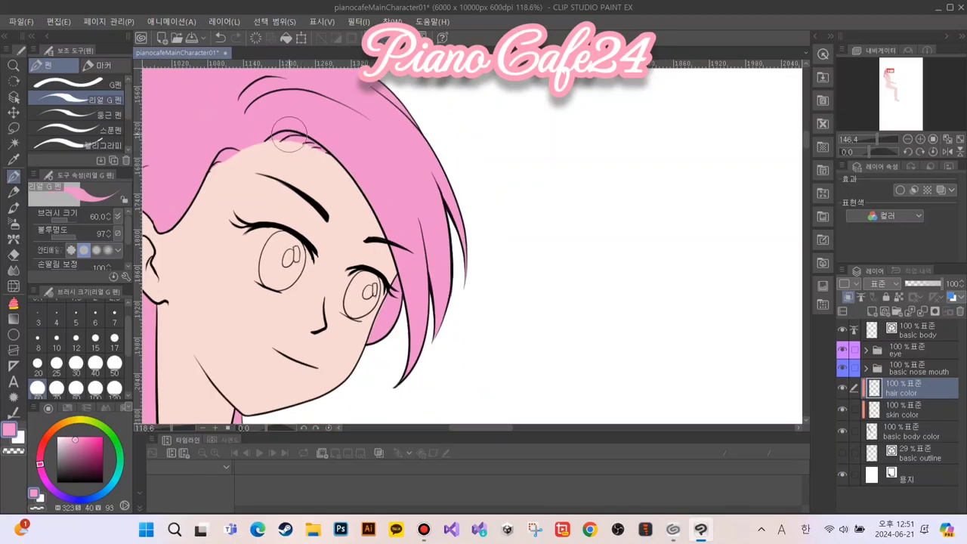
pyautogui.scroll(4, 285, 211)
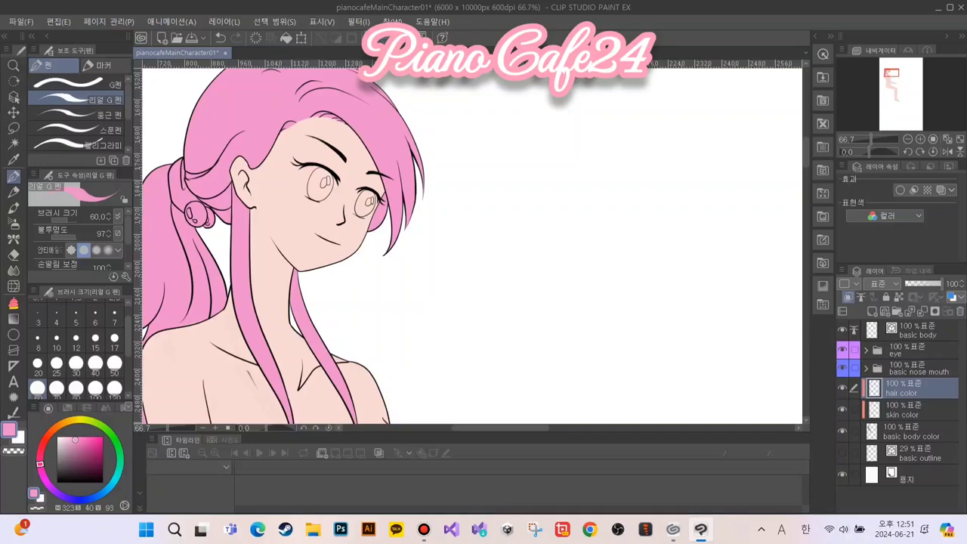
pyautogui.click(842, 388)
pyautogui.click(842, 388)
pyautogui.click(842, 409)
pyautogui.click(842, 408)
pyautogui.click(842, 388)
pyautogui.click(842, 388)
# Select the eye and basic nose mouth folders together
pyautogui.scroll(-3, 481, 296)
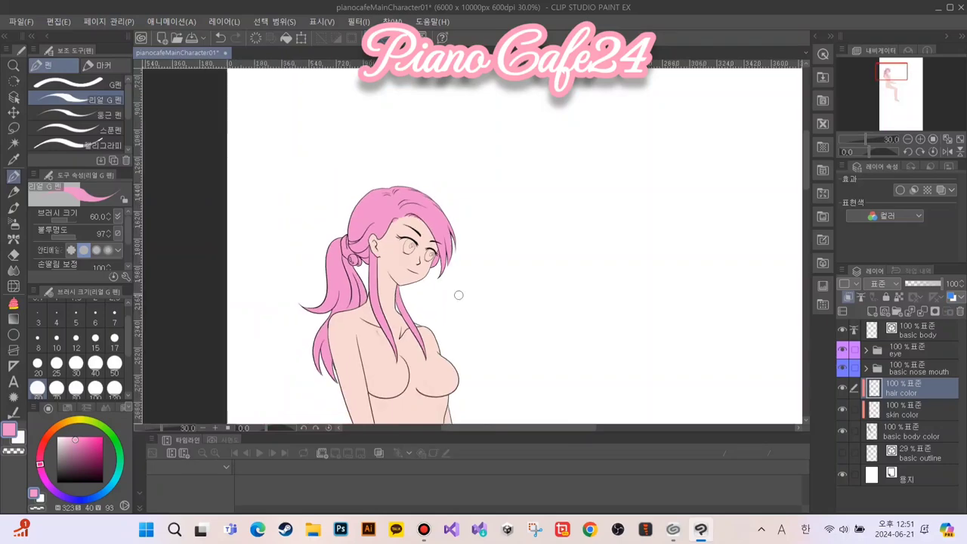
pyautogui.scroll(-2, 458, 295)
pyautogui.scroll(4, 462, 296)
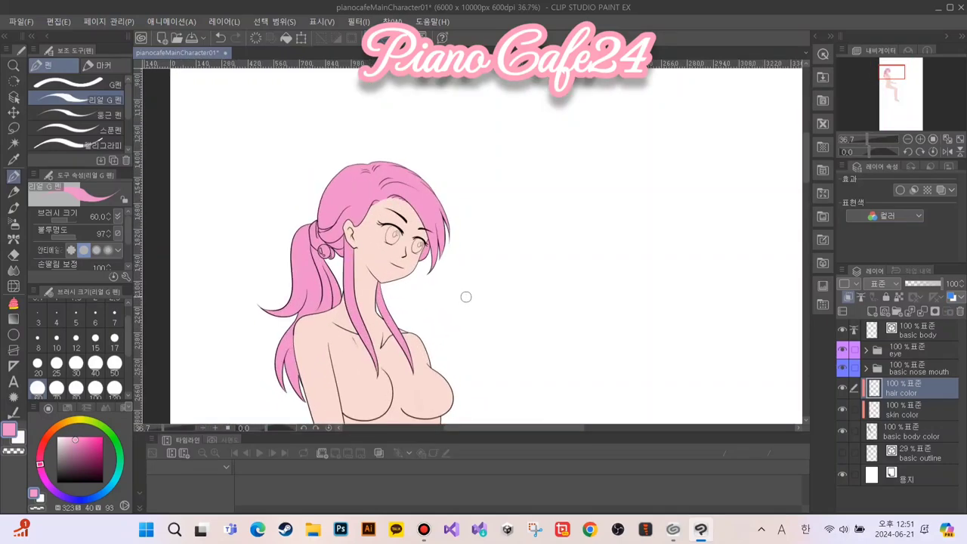
pyautogui.moveTo(466, 340)
pyautogui.mouseDown()
pyautogui.moveTo(447, 203)
pyautogui.moveTo(447, 30)
pyautogui.moveTo(476, 209)
pyautogui.moveTo(472, 353)
pyautogui.mouseUp()
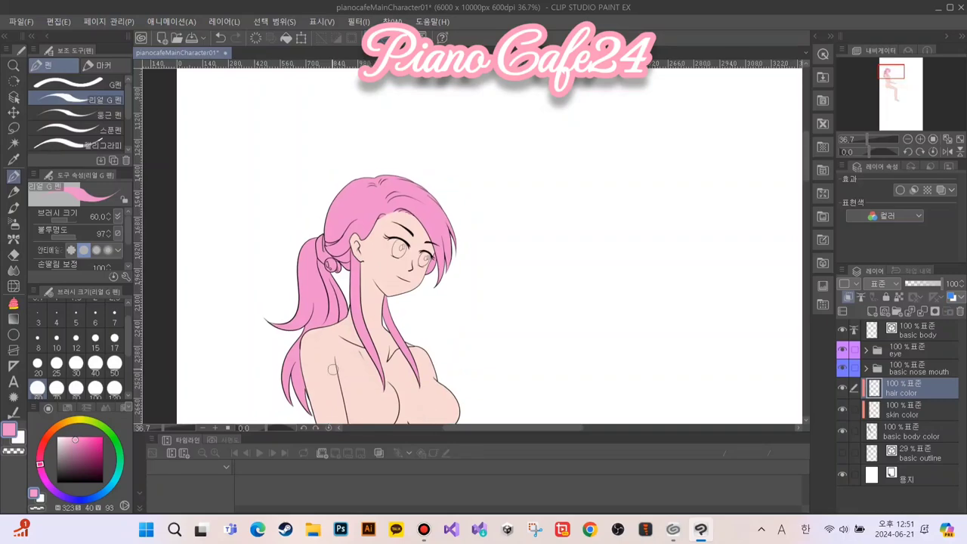
pyautogui.scroll(1, 334, 368)
pyautogui.scroll(1, 333, 368)
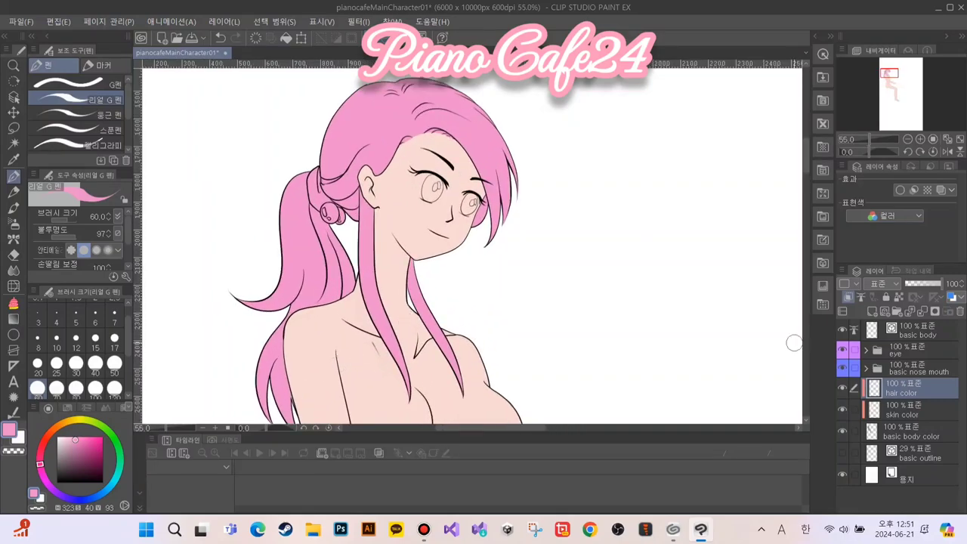
pyautogui.click(909, 351)
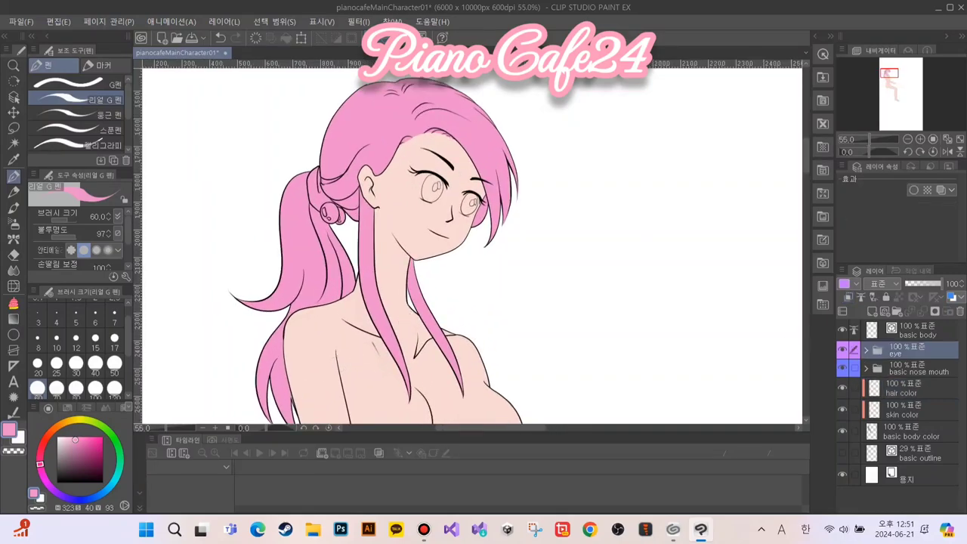
pyautogui.click(854, 368)
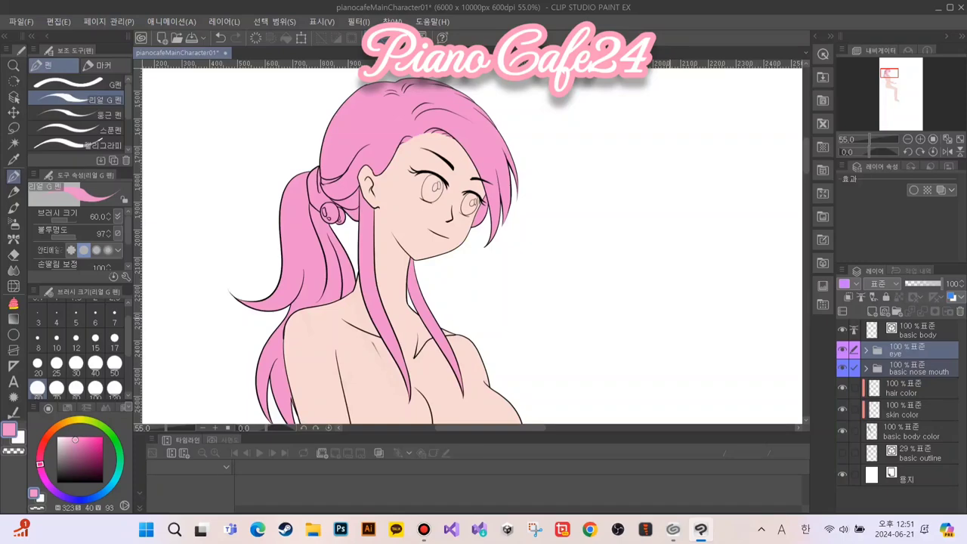
# Try shrinking the selected facial features slightly and nudging them up toward the bangs, and undo the transformation
pyautogui.hotkey('ctrl', 't')
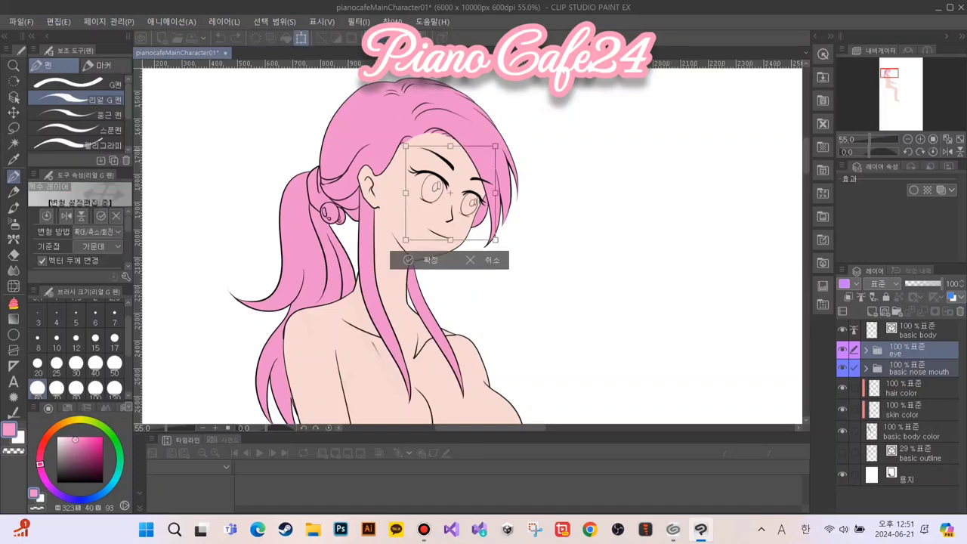
pyautogui.moveTo(495, 240); pyautogui.dragTo(490, 239)
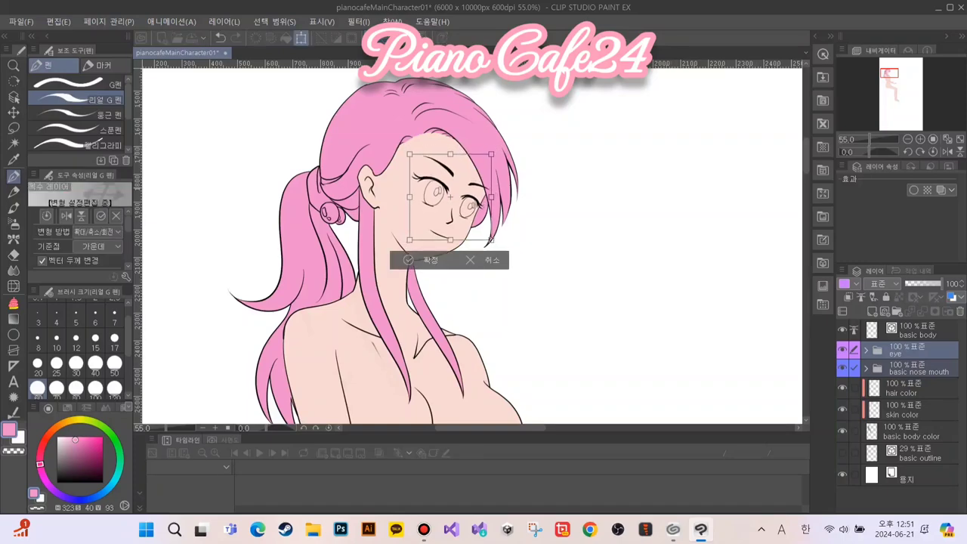
pyautogui.moveTo(451, 197); pyautogui.dragTo(454, 194)
pyautogui.press('Return')
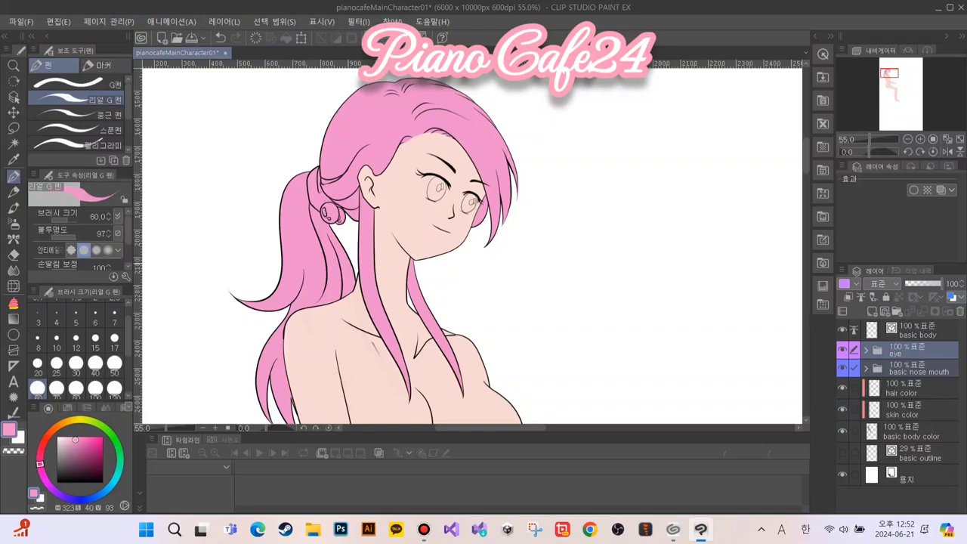
pyautogui.hotkey('ctrl', 'z')
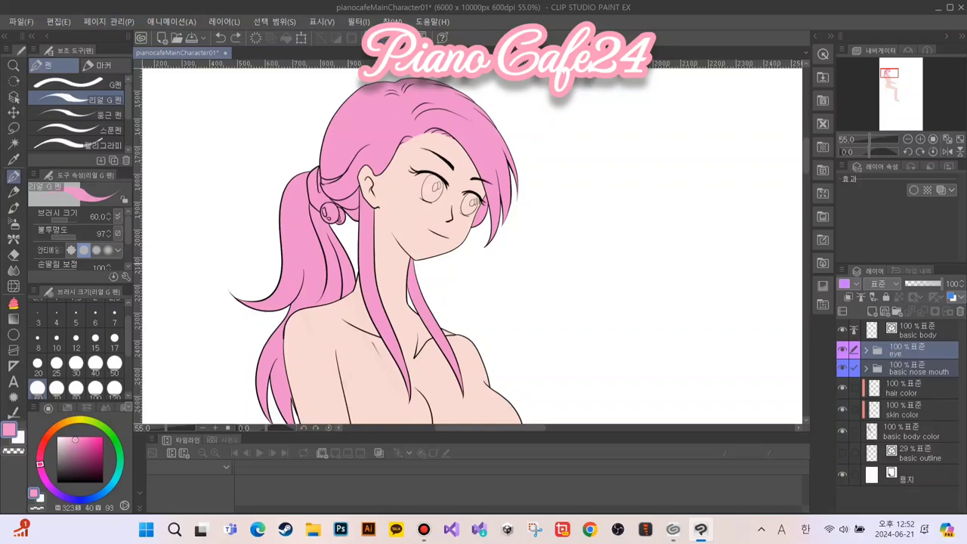
# Scale the eye and basic nose mouth folders down slightly, keeping the features' lower edge in place
pyautogui.hotkey('ctrl', 't')
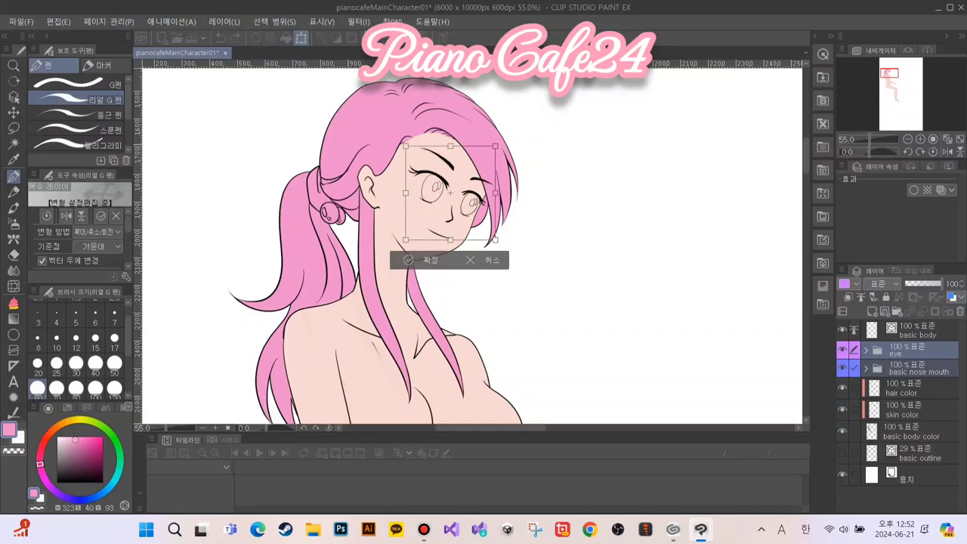
pyautogui.moveTo(450, 146); pyautogui.dragTo(450, 153)
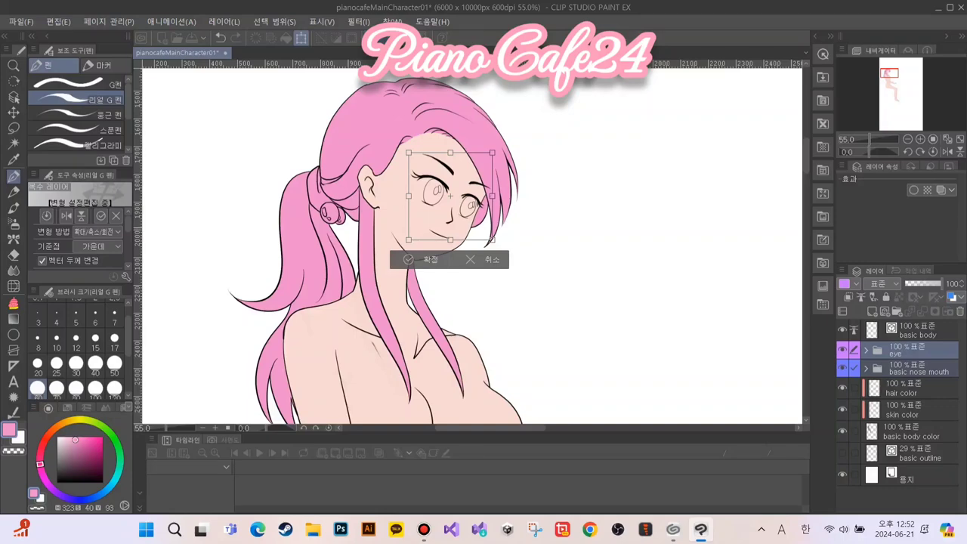
pyautogui.press('Return')
# Check the resized face by mirroring the canvas view horizontally back and forth
pyautogui.scroll(-3, 553, 275)
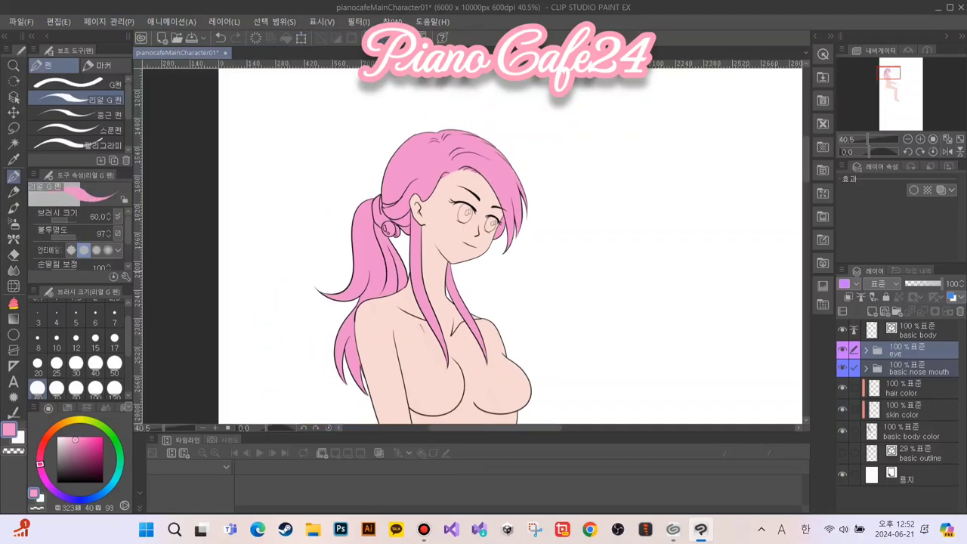
pyautogui.scroll(2, 553, 275)
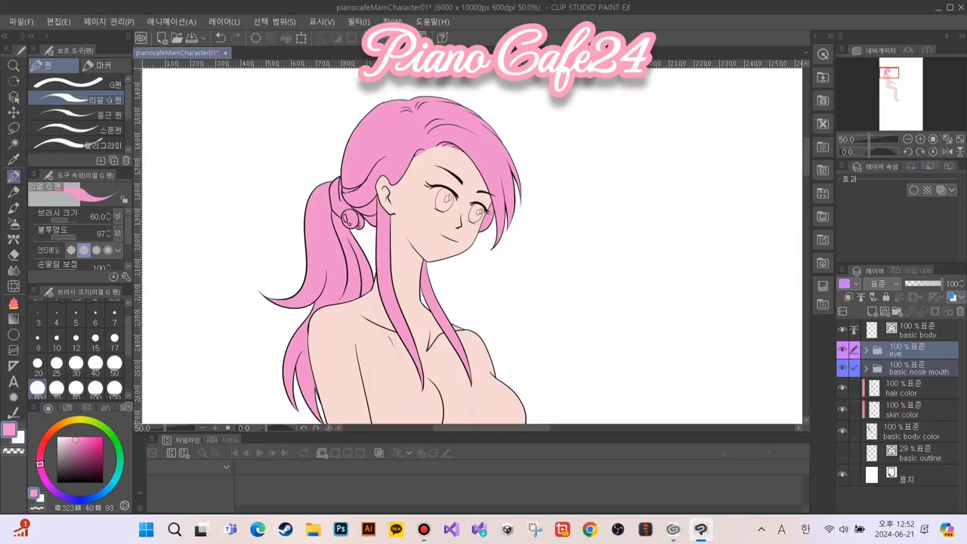
pyautogui.click(947, 151)
pyautogui.click(947, 151)
pyautogui.click(948, 151)
pyautogui.click(947, 152)
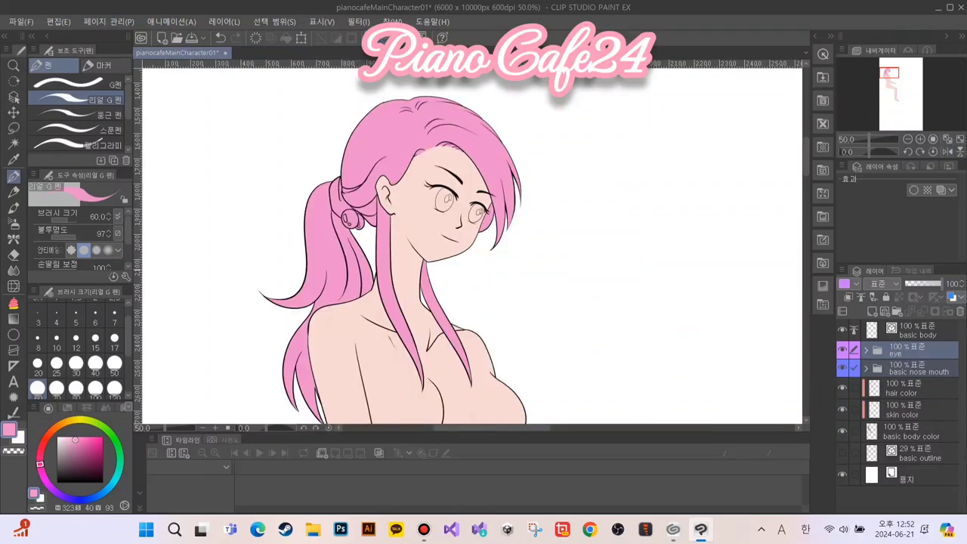